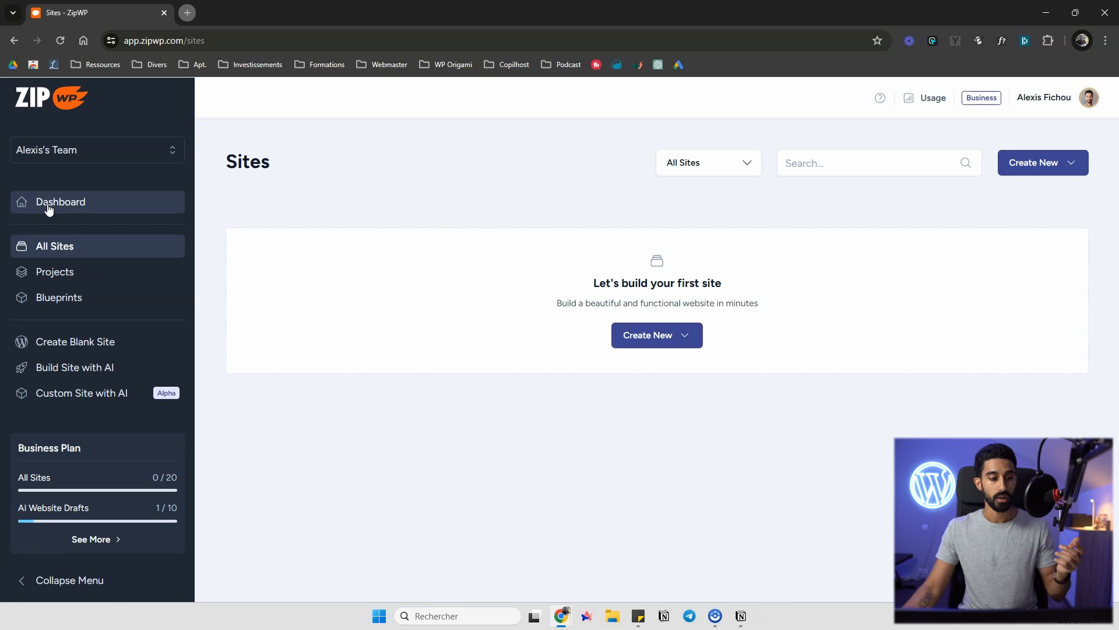
Open the dashboard and review its overview, integrations and the team's organizations panel
click(48, 204)
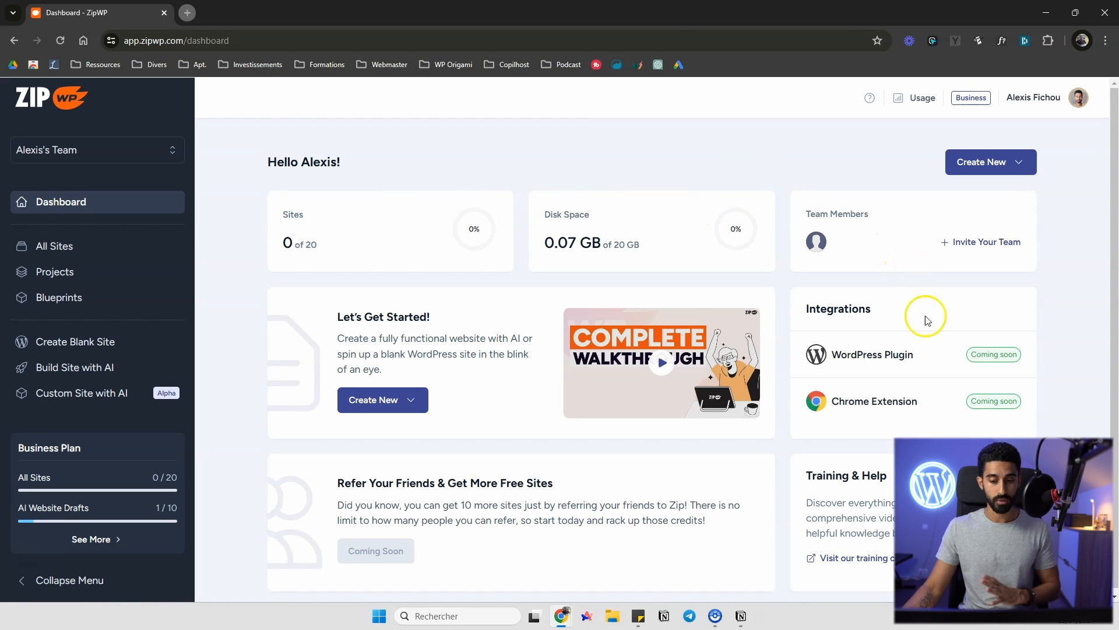
click(912, 403)
drag(912, 404, 837, 407)
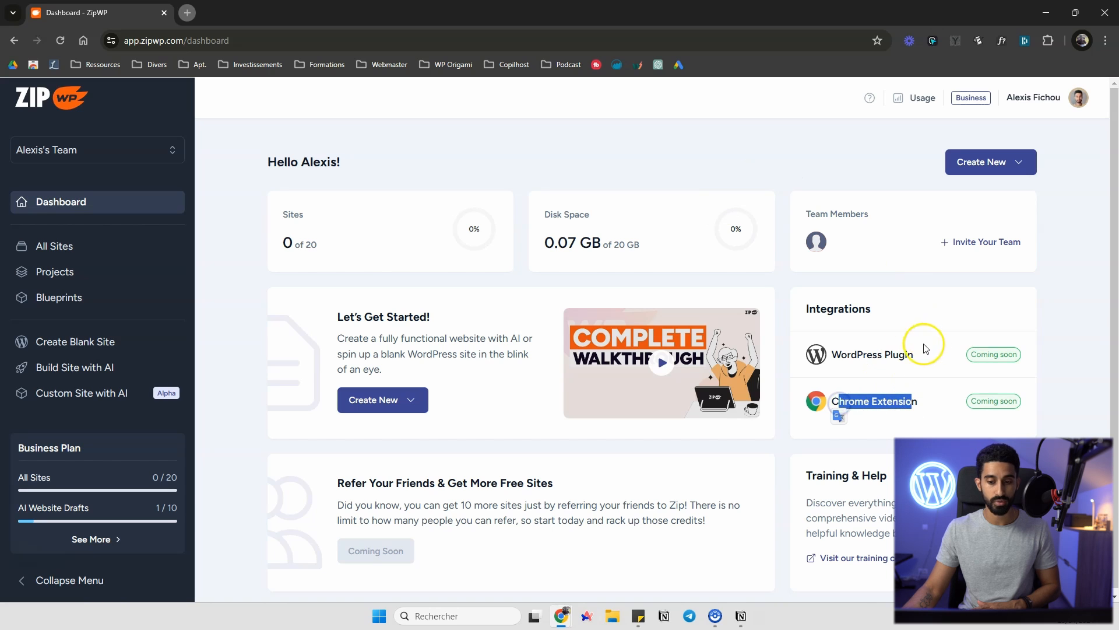
drag(908, 351, 846, 344)
click(804, 165)
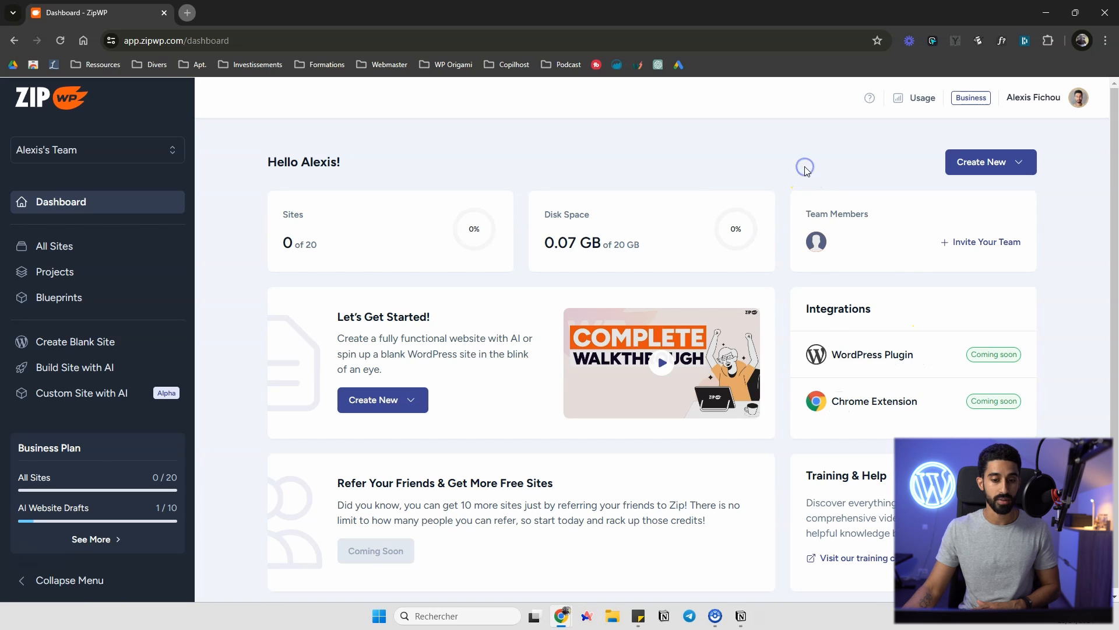
scroll(781, 169, down, 1)
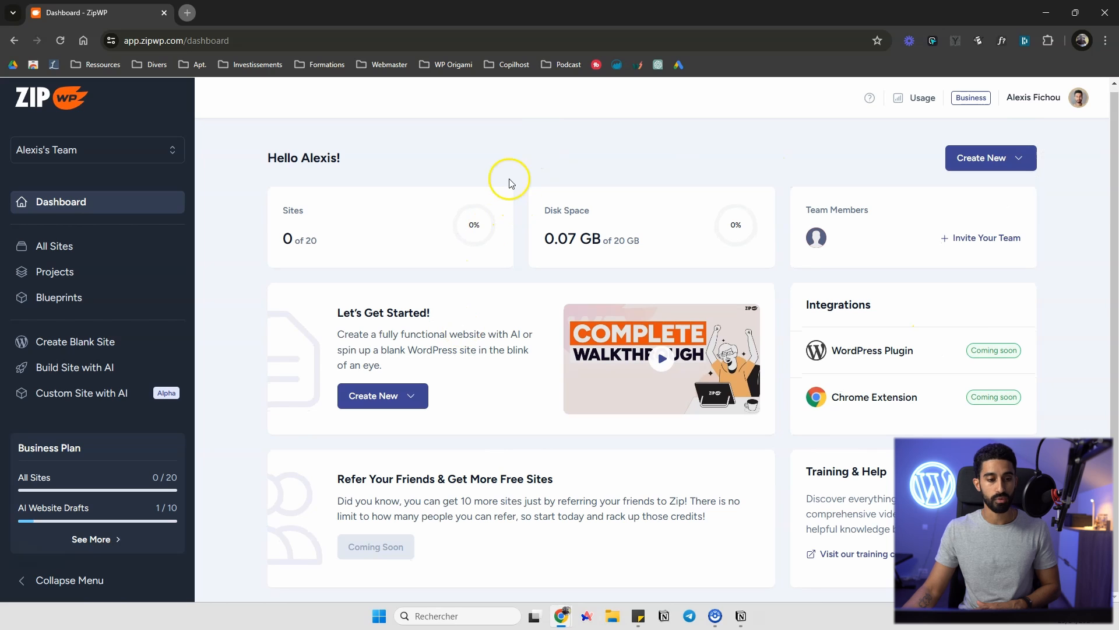
click(165, 153)
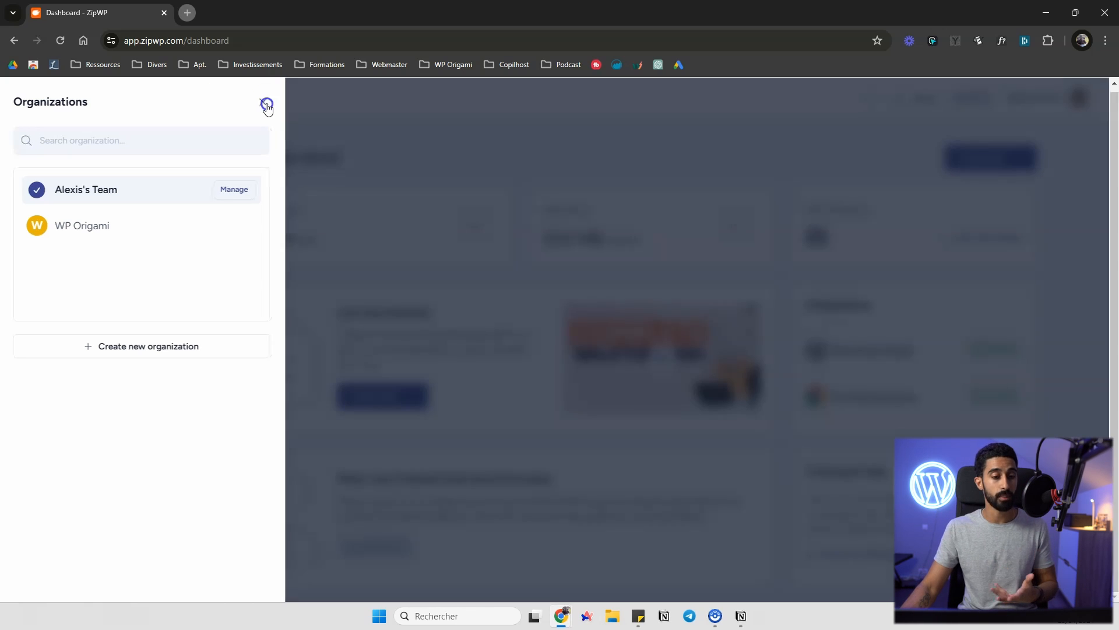
click(266, 104)
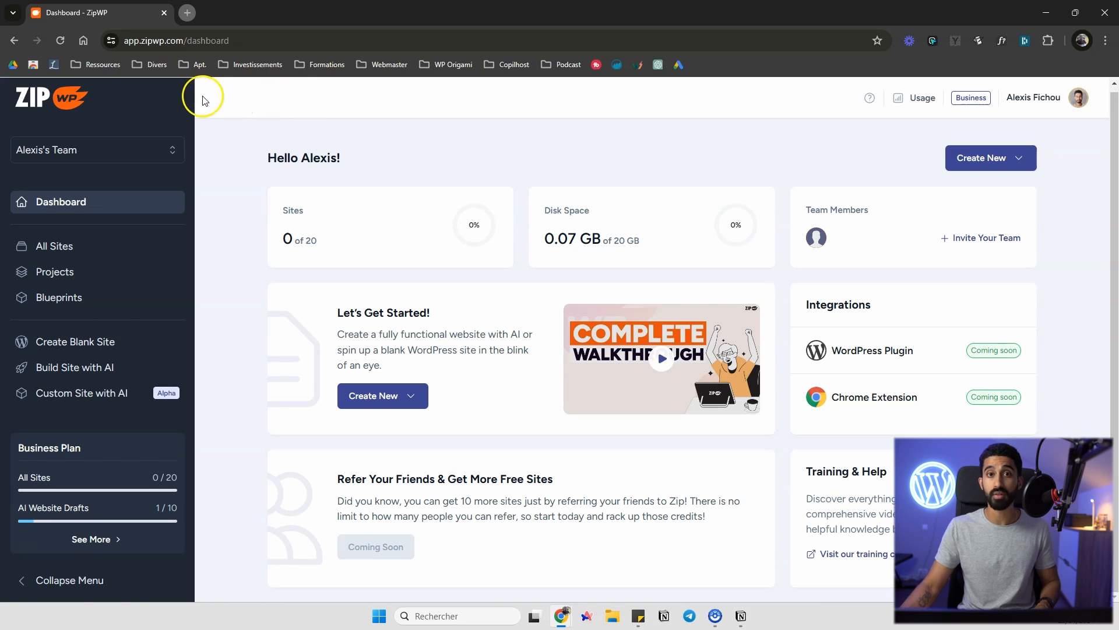
Create a new blank website named Site test from the sites list
click(88, 247)
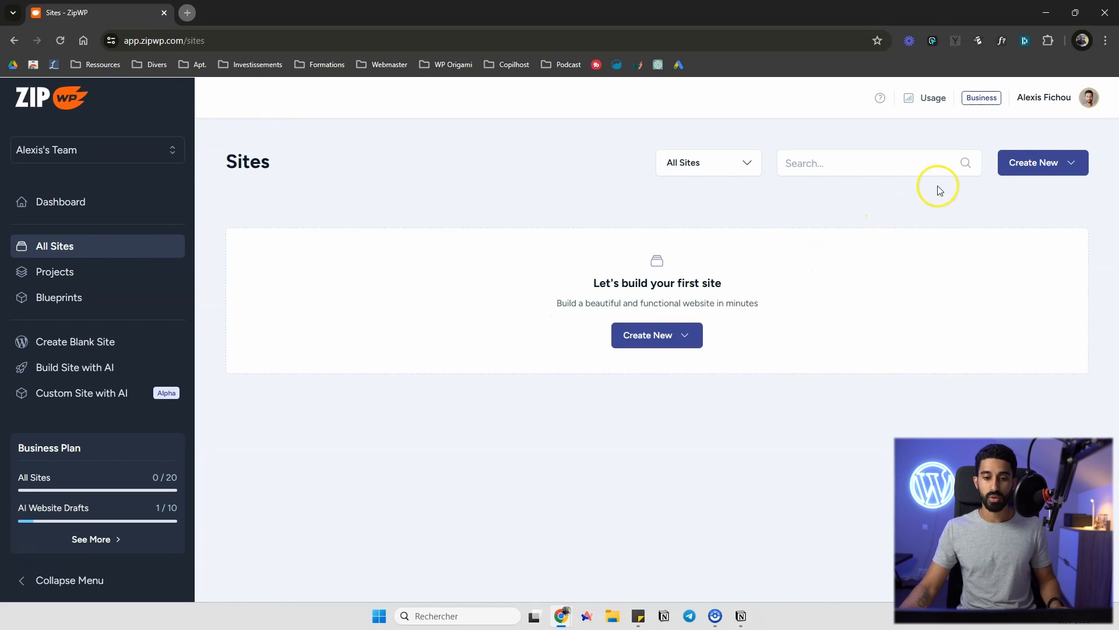
click(1035, 165)
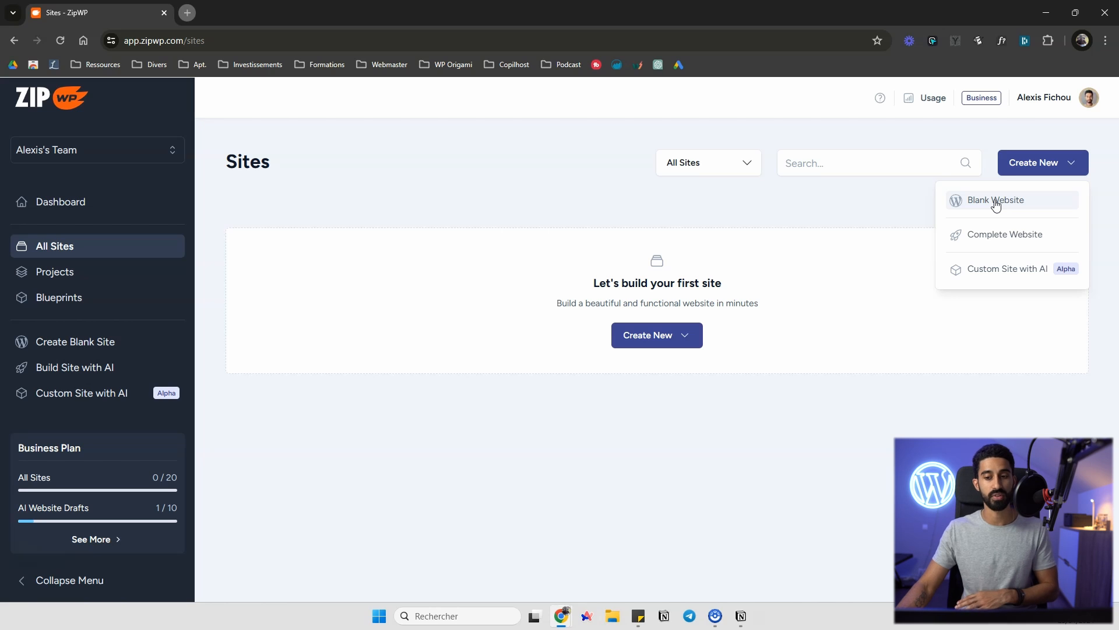
click(995, 205)
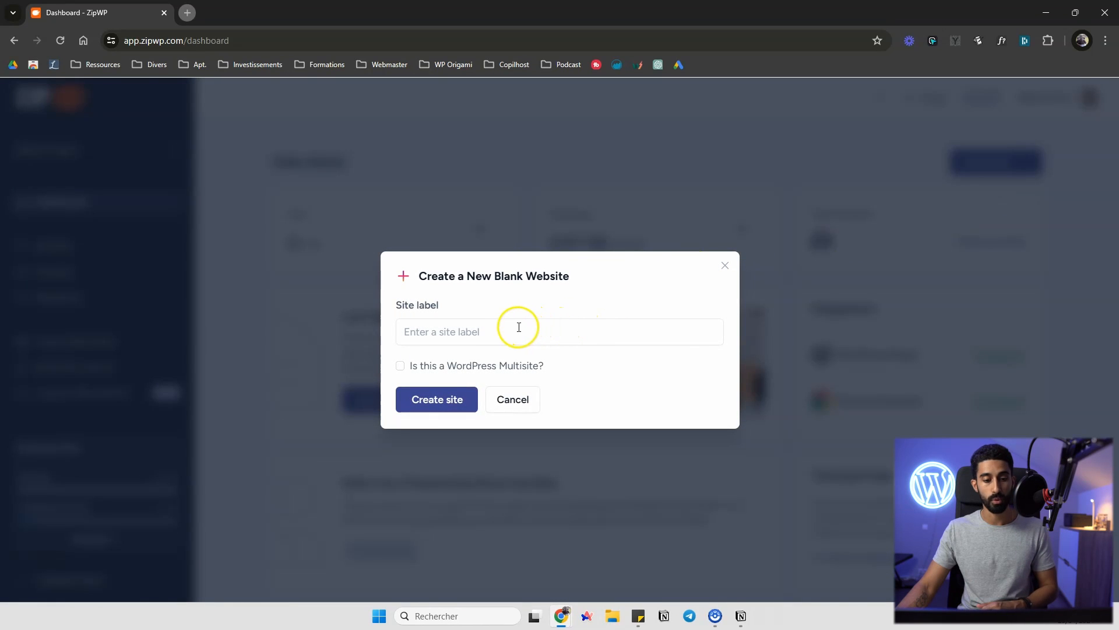
click(519, 327)
text(Site test)
click(455, 399)
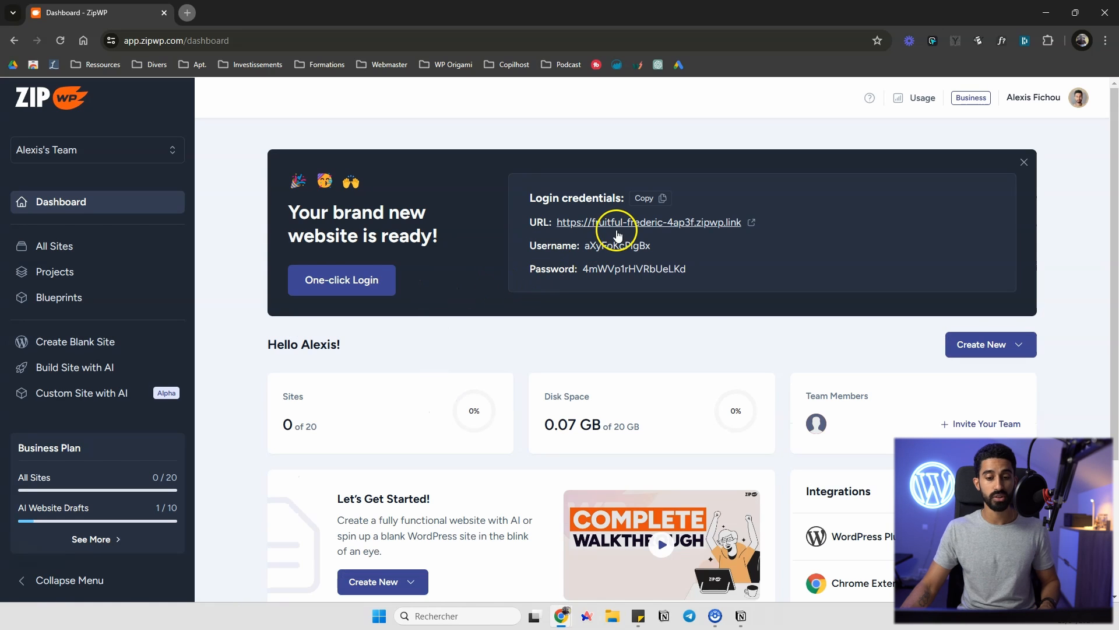
Open the new site's URL, enter ok at the temporary-website prompt, and browse its home page
click(633, 224)
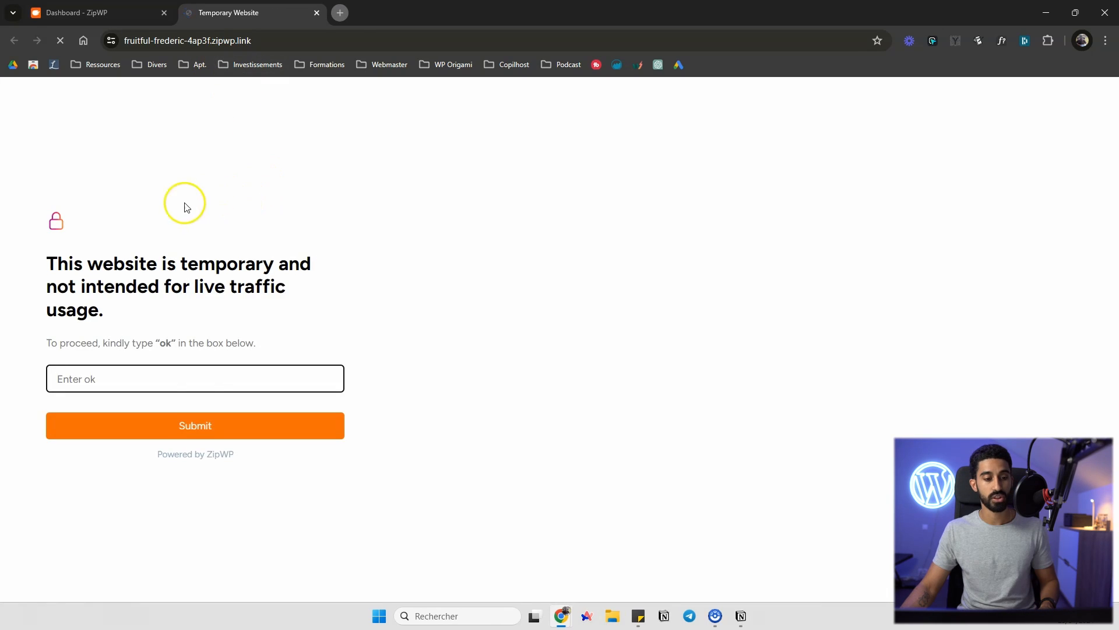
click(187, 378)
text(ok)
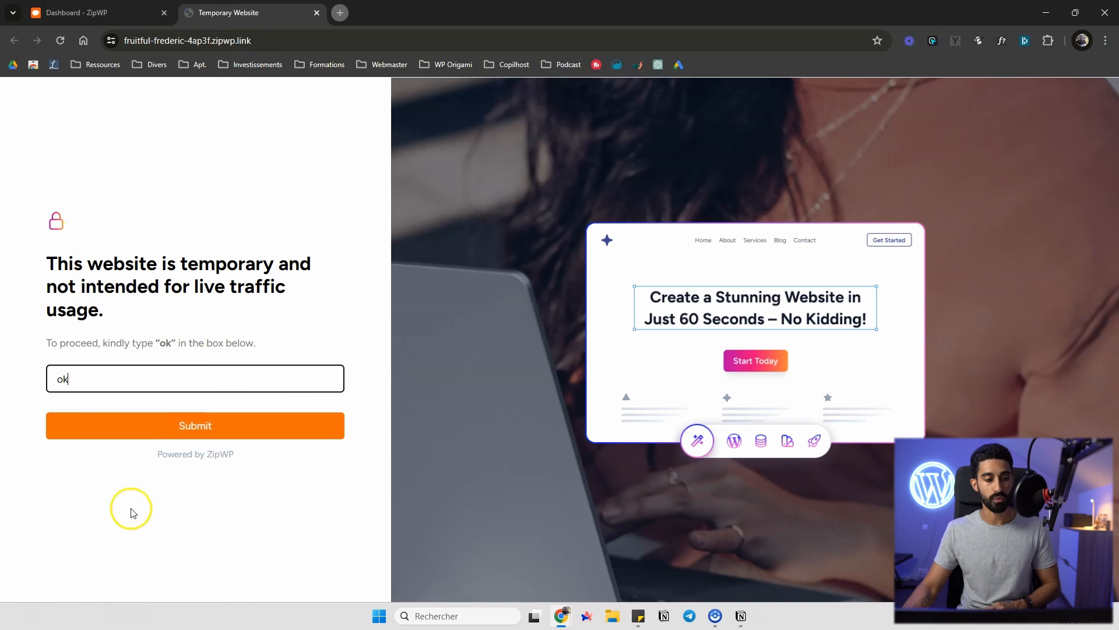
click(163, 427)
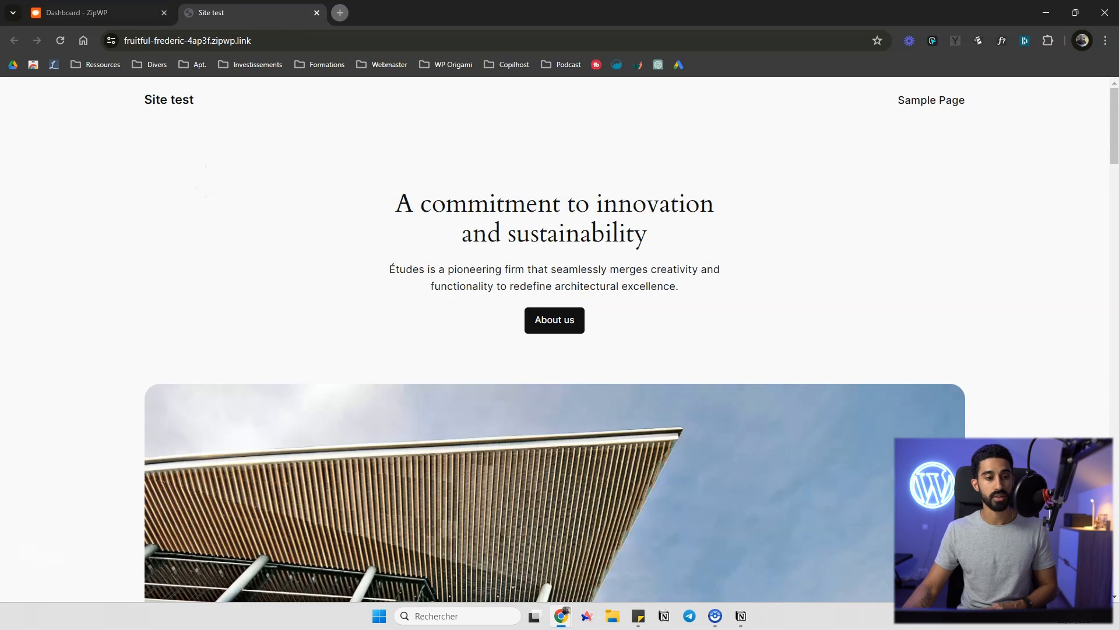
click(100, 12)
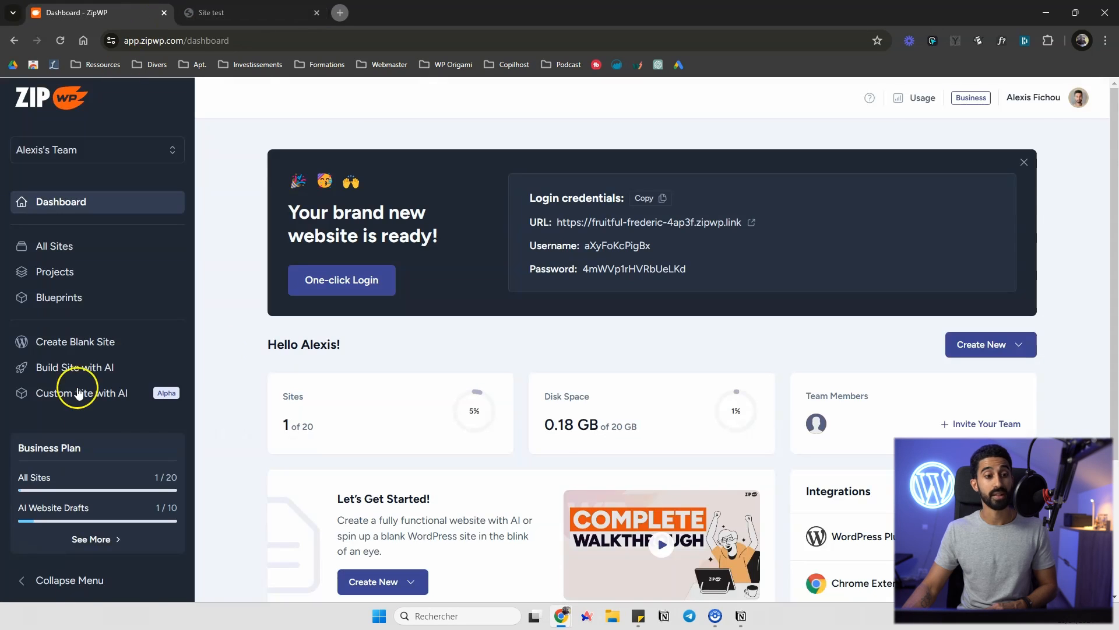
click(251, 11)
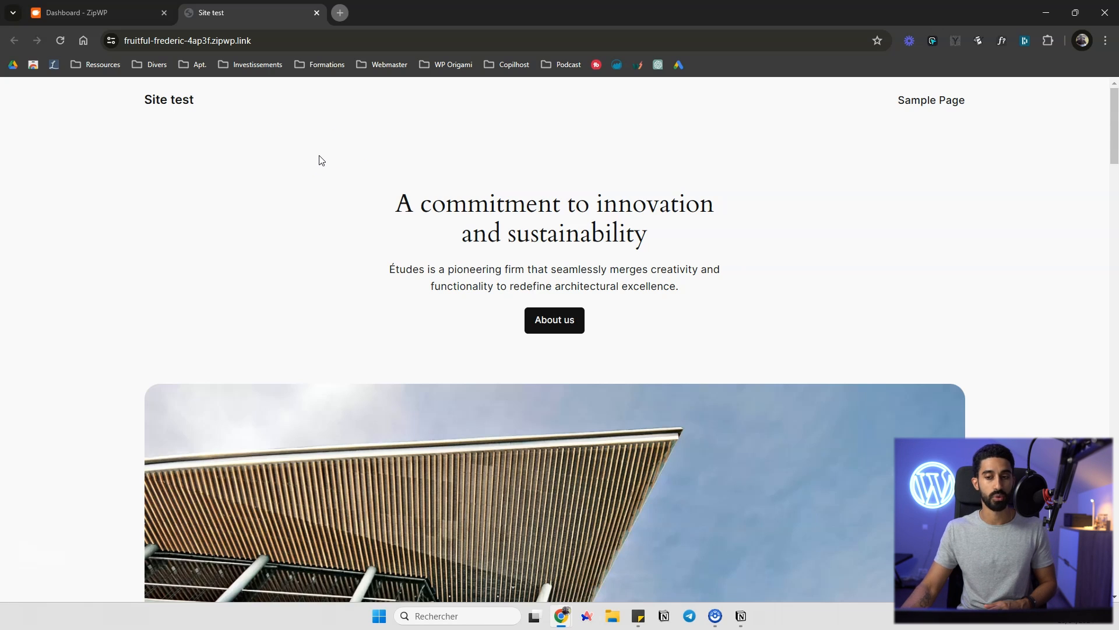
scroll(373, 169, down, 10)
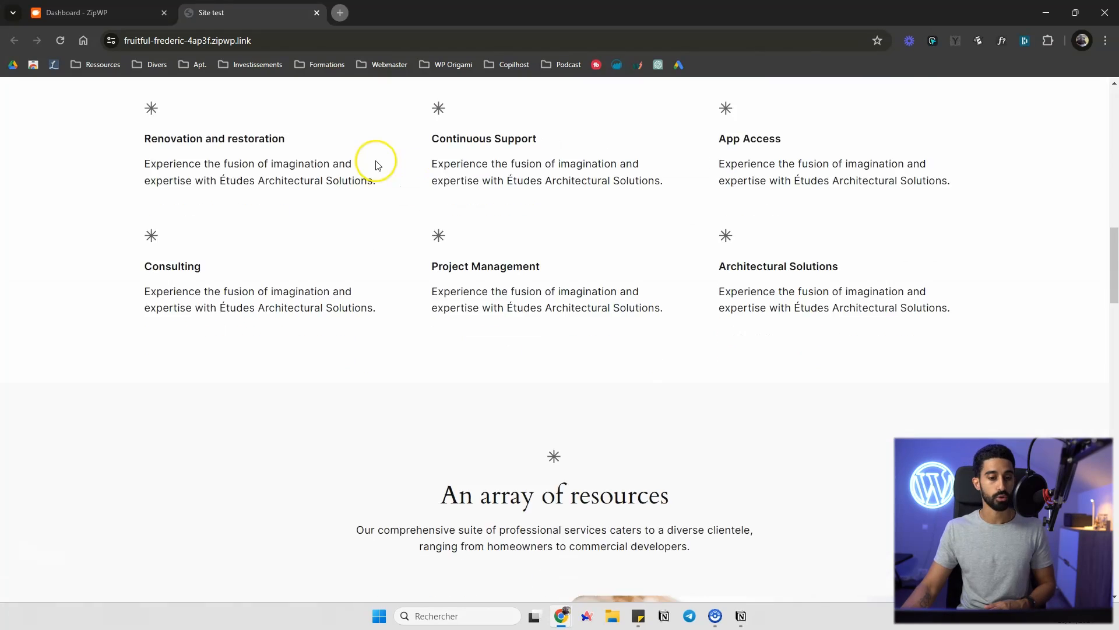
scroll(375, 163, up, 10)
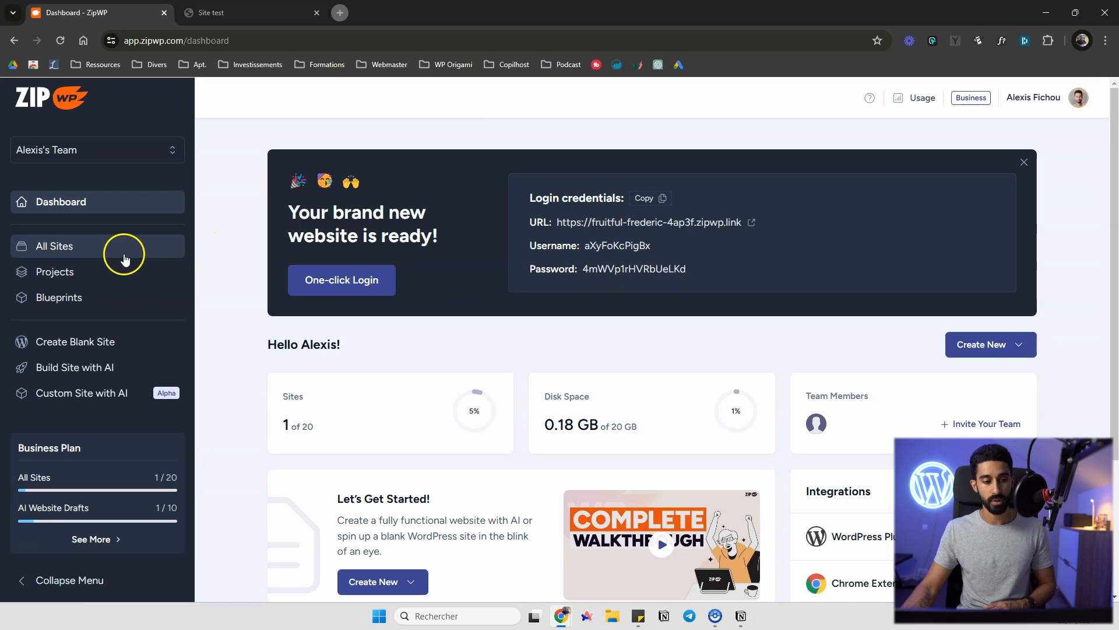
Open Site test's WP Admin from the sites list, close its tab, and dismiss the new-site banner
click(124, 258)
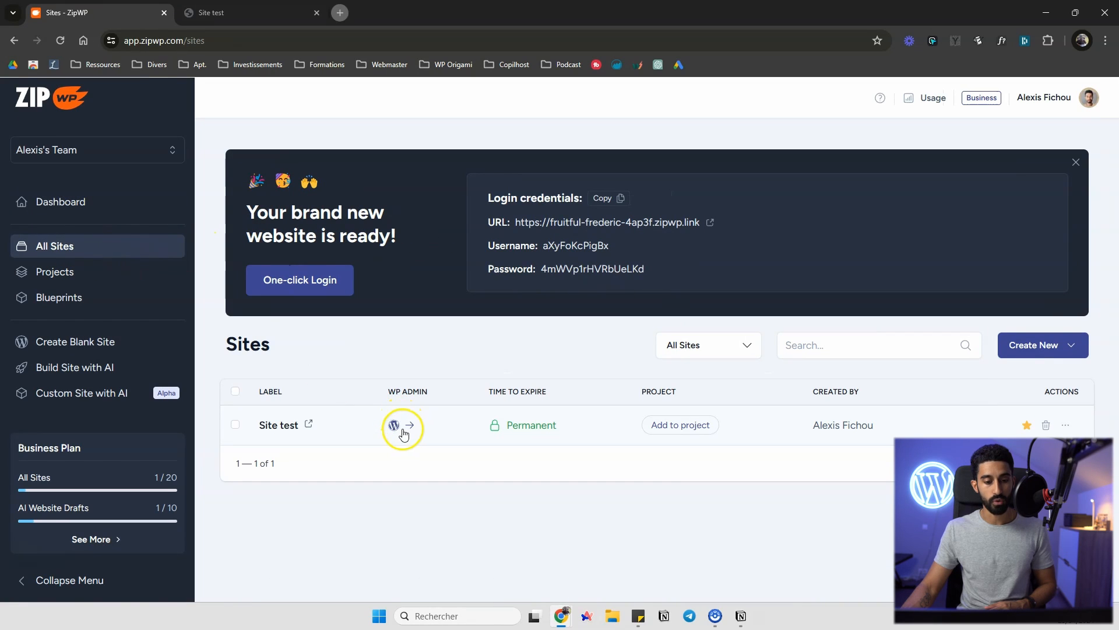
click(409, 430)
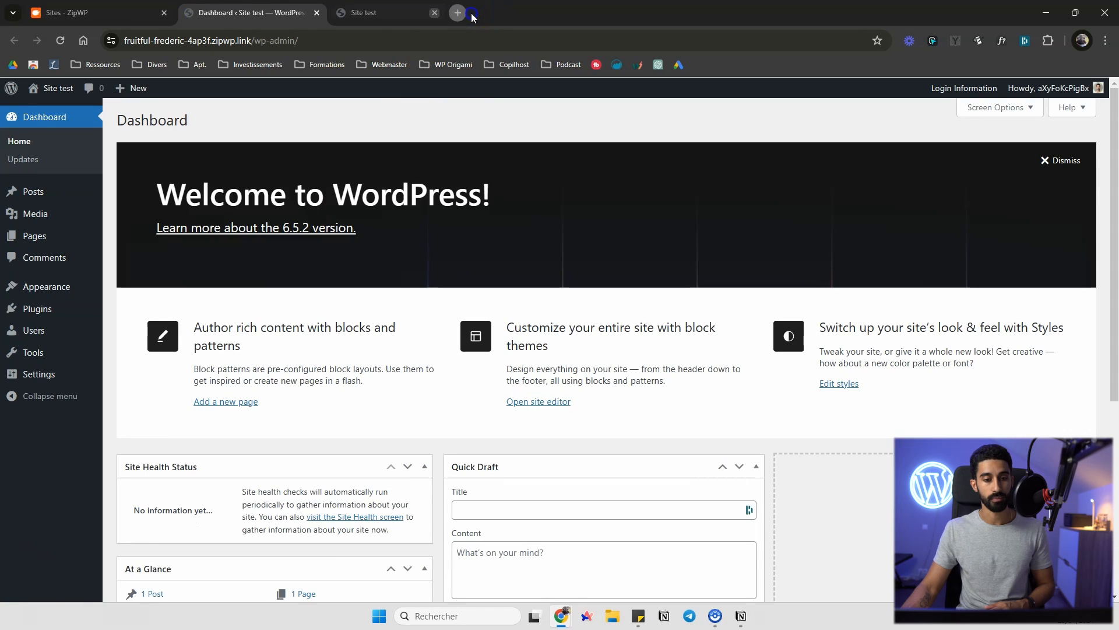
click(434, 13)
click(317, 13)
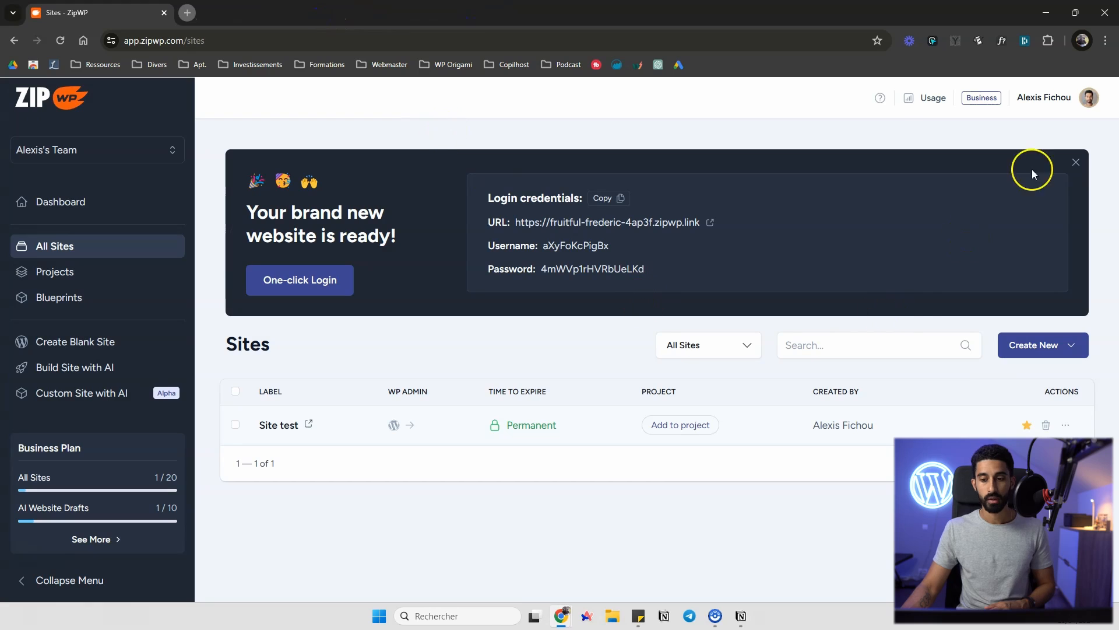
click(1075, 162)
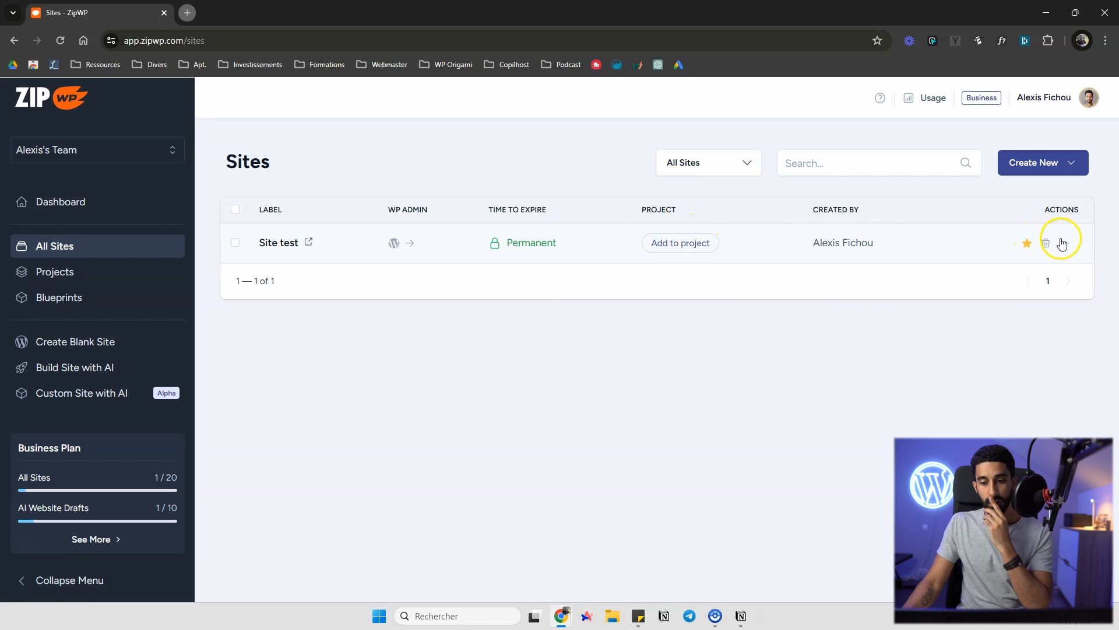
click(104, 277)
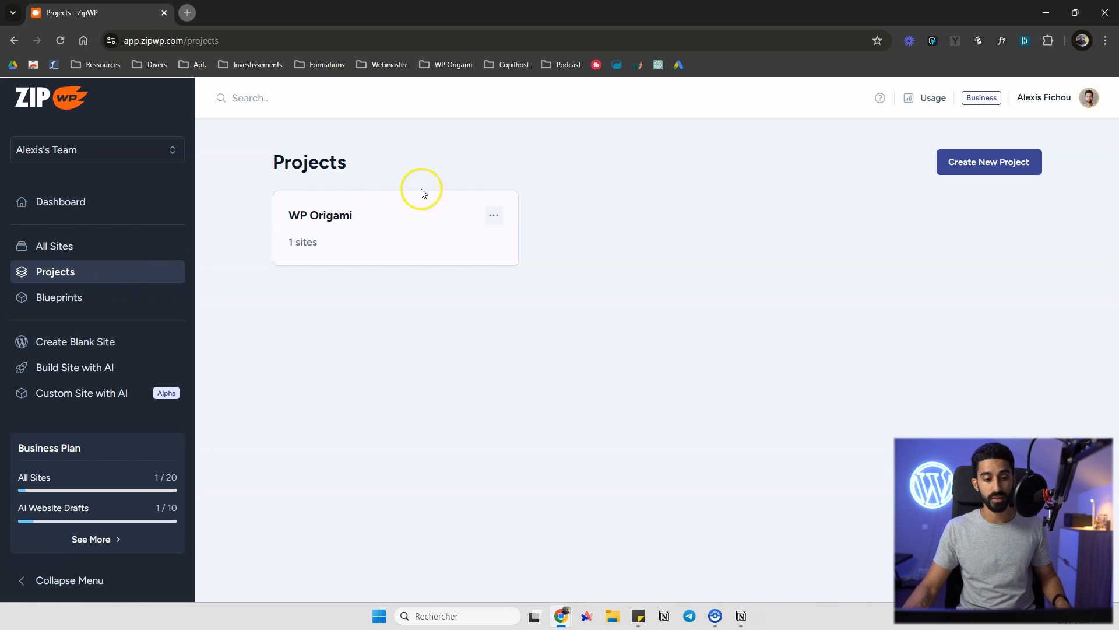
click(947, 163)
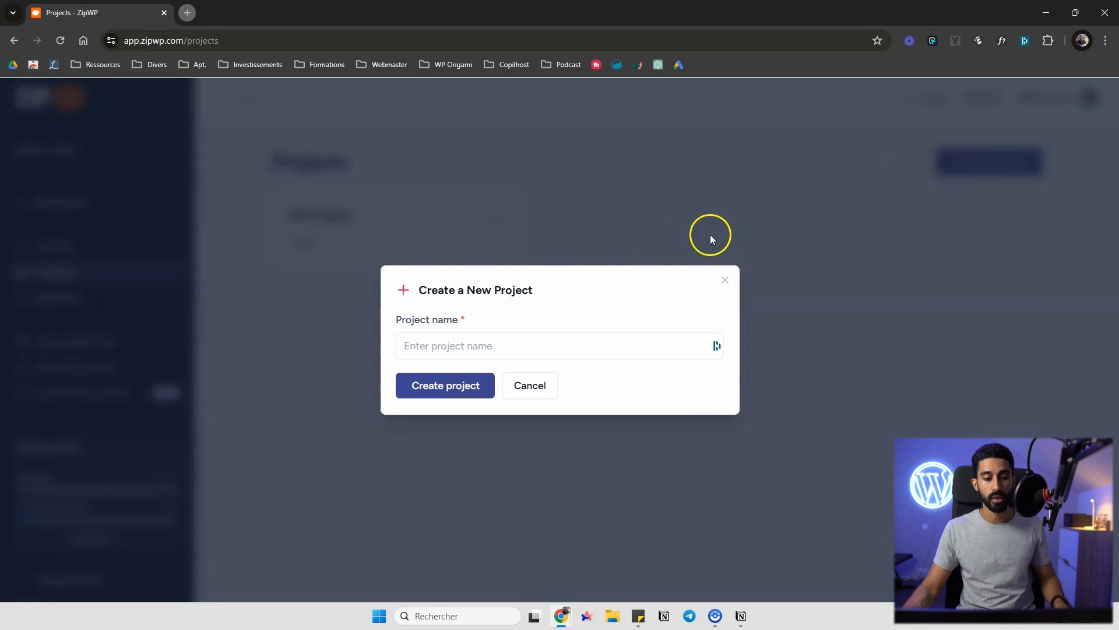
click(524, 393)
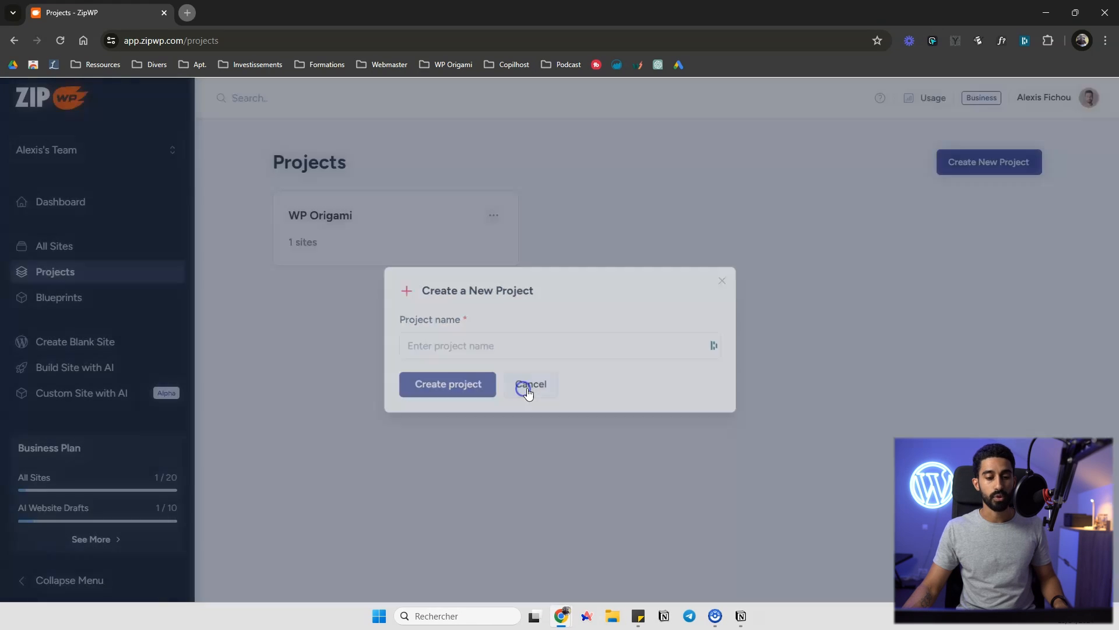
Add Site test to the WP Origami project
click(113, 258)
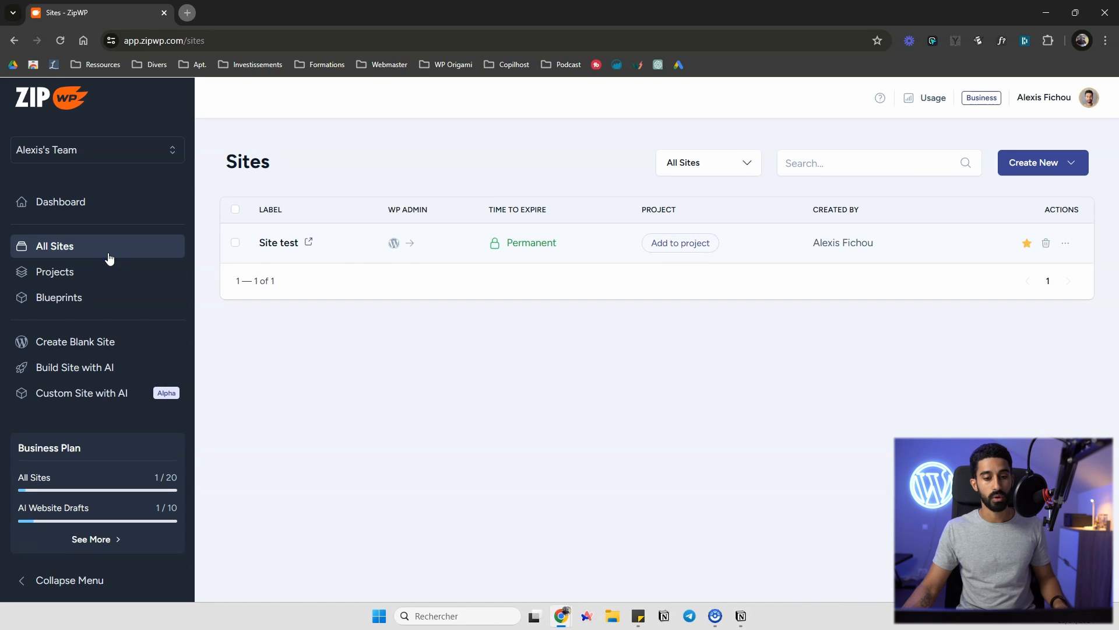
click(684, 250)
click(645, 291)
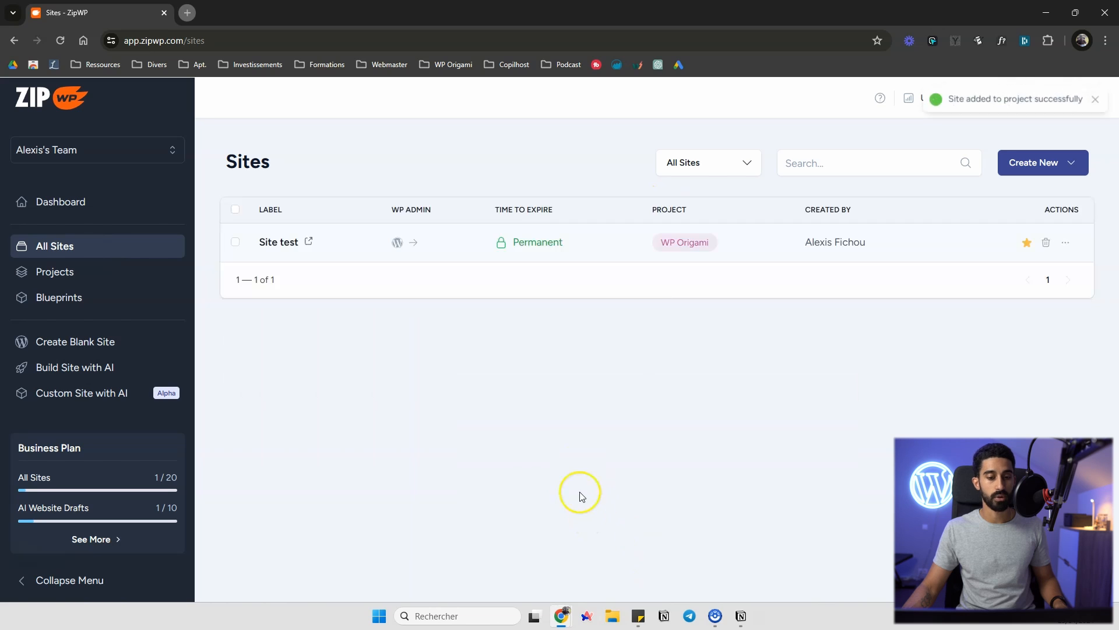
Open the WP Origami project to review its sites, then return to the projects list
click(107, 274)
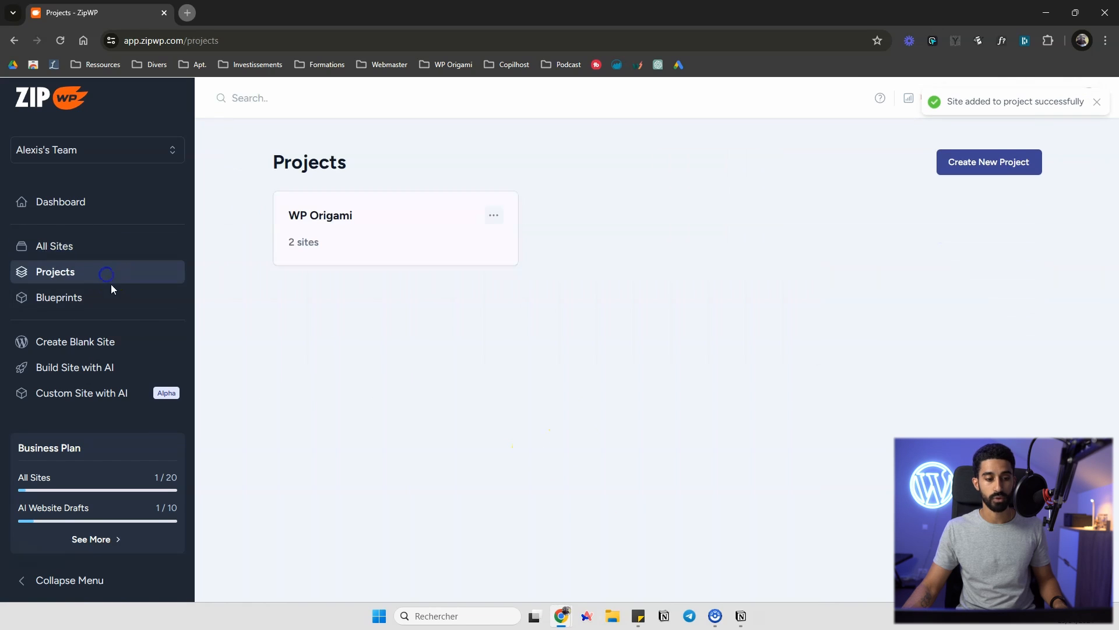
click(330, 220)
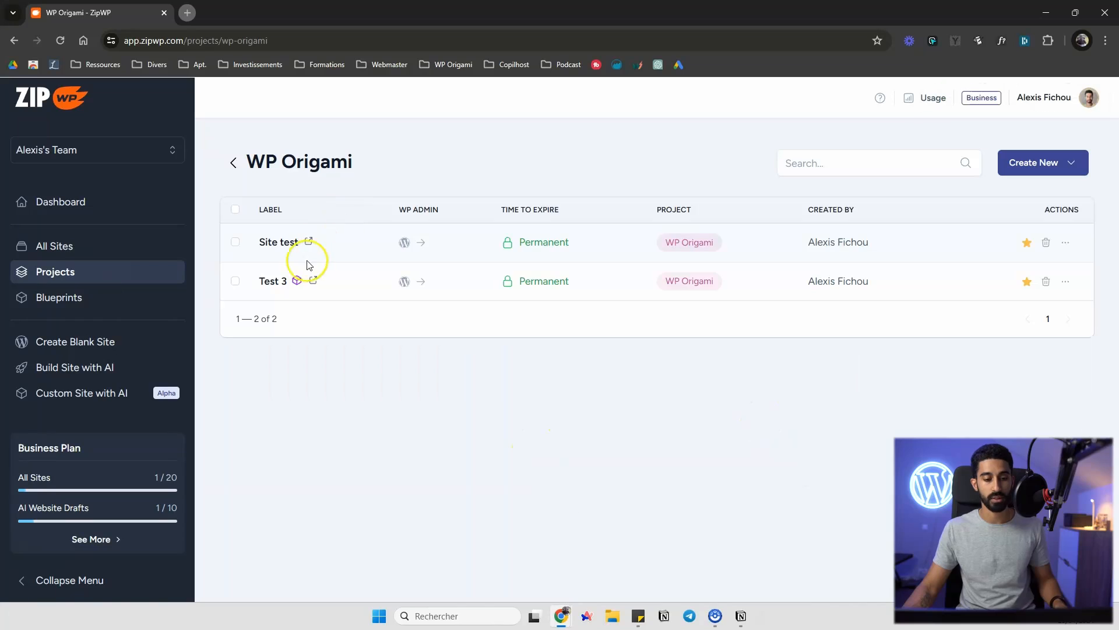
click(233, 165)
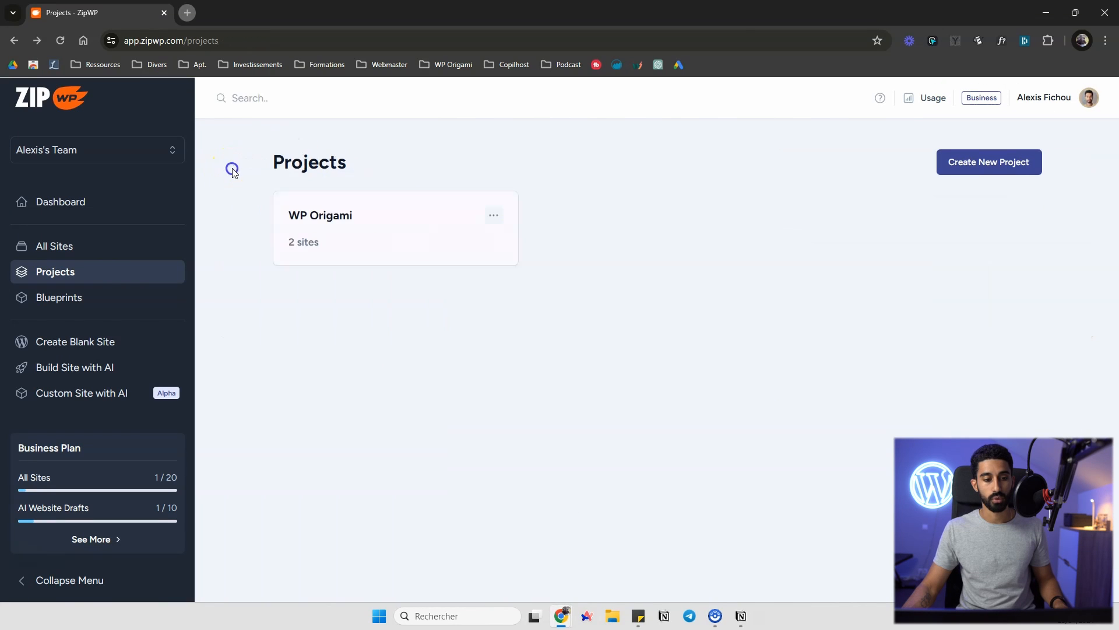
Create a new blueprint from Site test titled Template par défaut
click(68, 299)
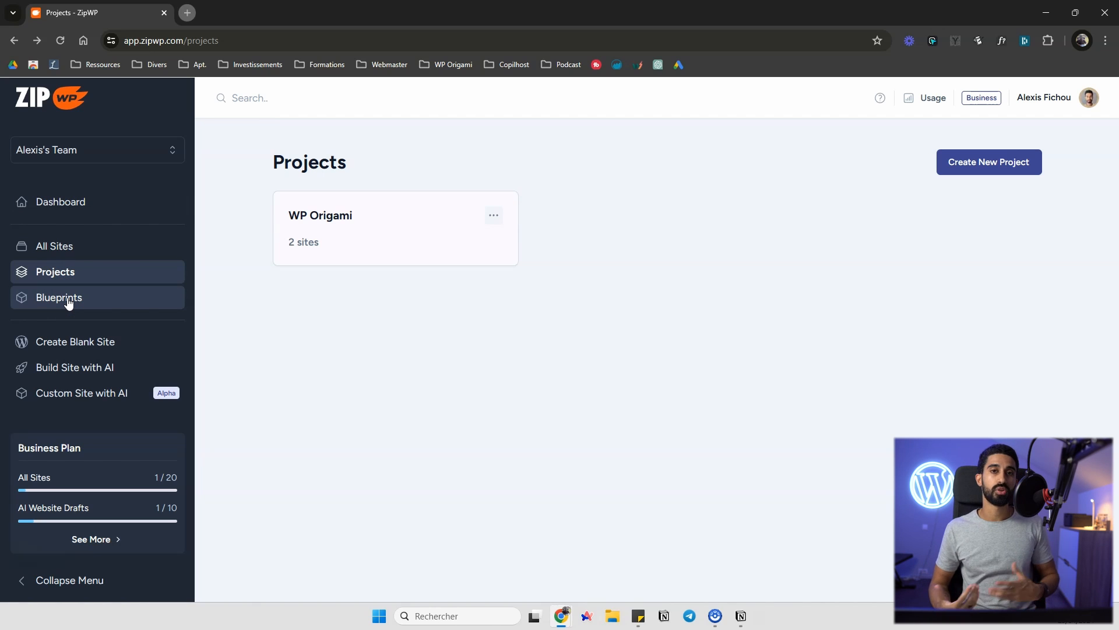
click(70, 250)
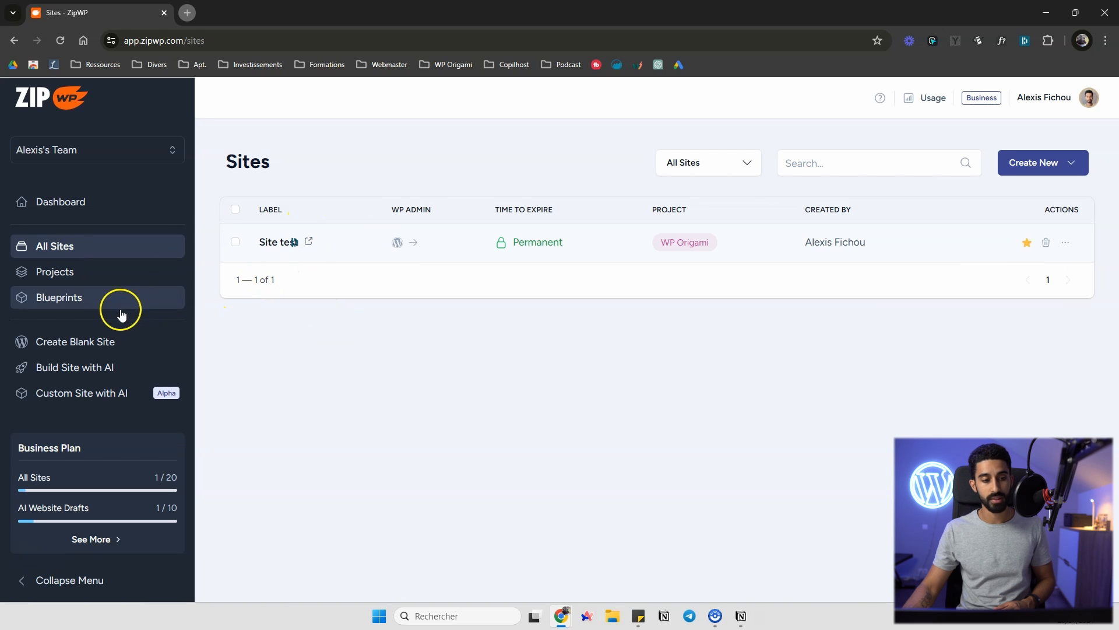
click(75, 297)
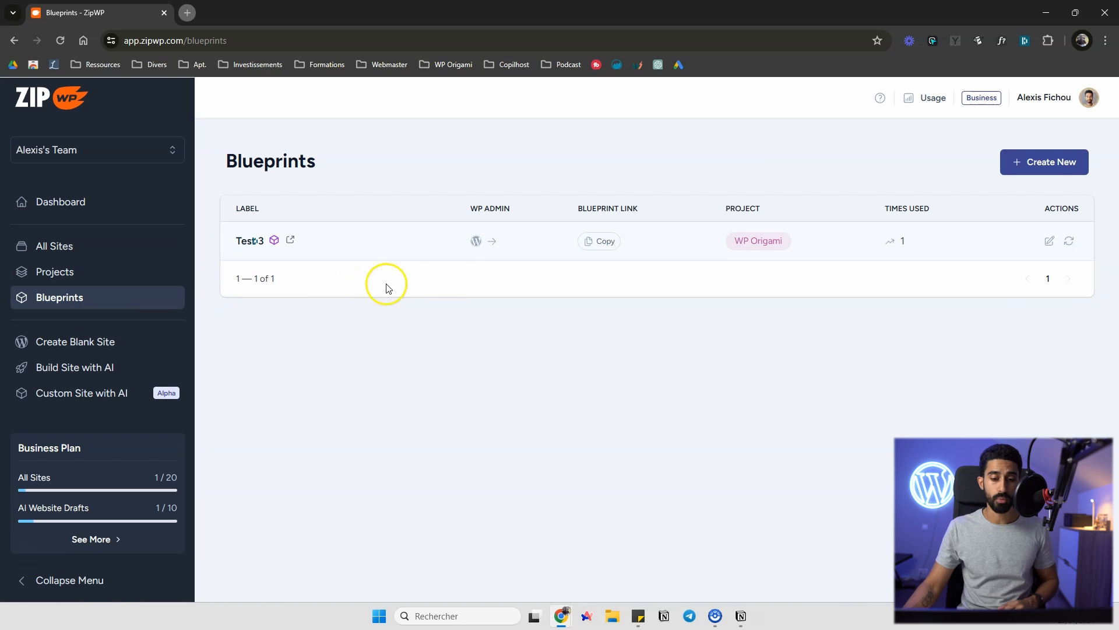
click(1021, 161)
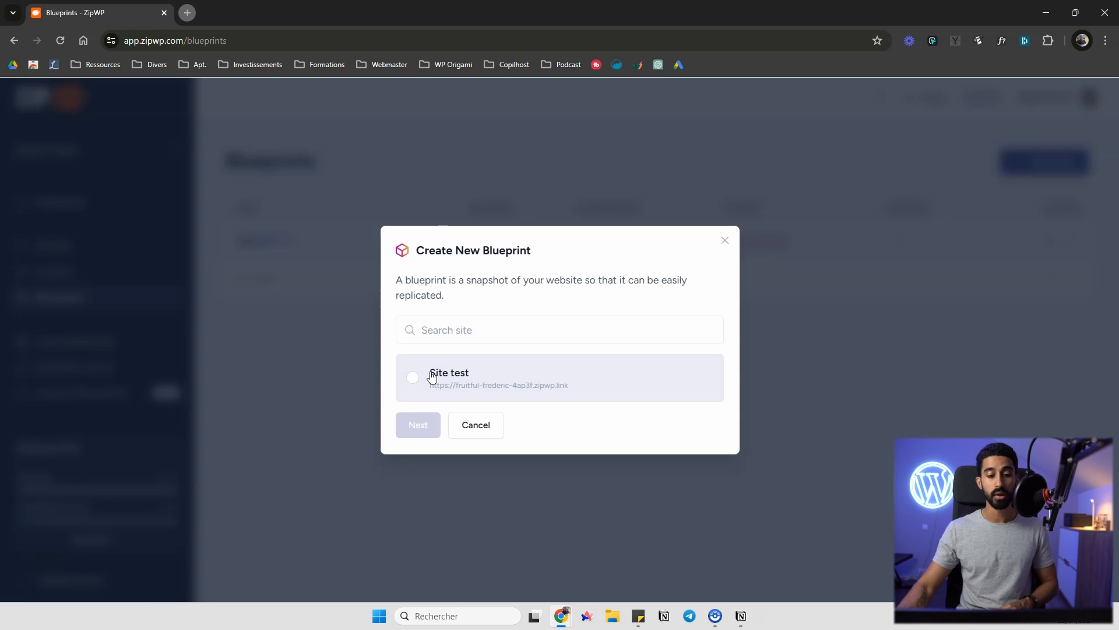
click(411, 378)
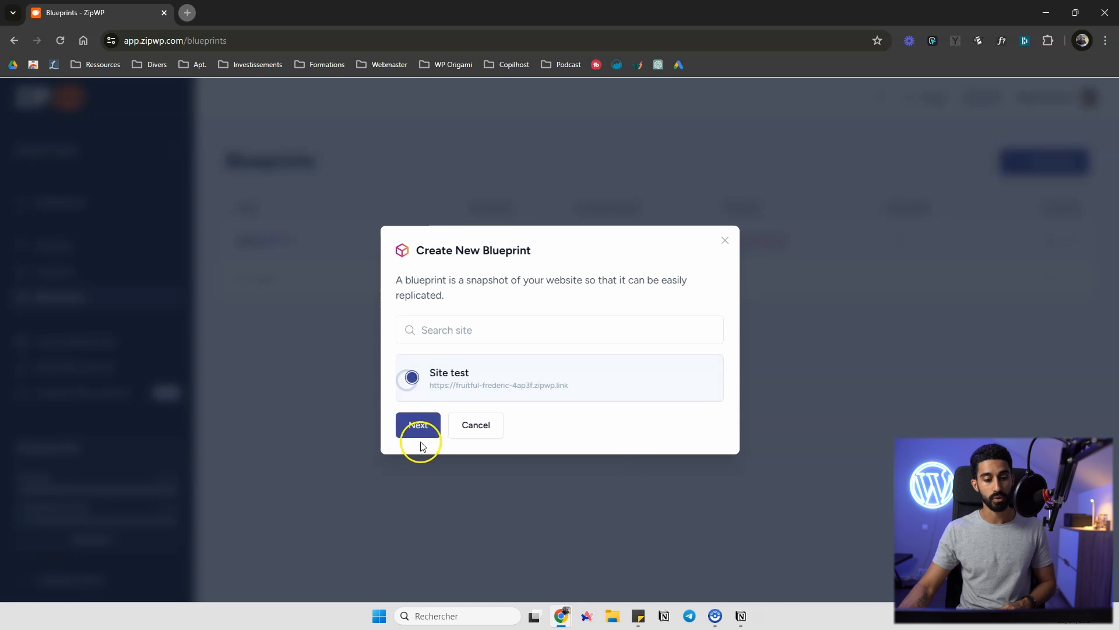
click(419, 425)
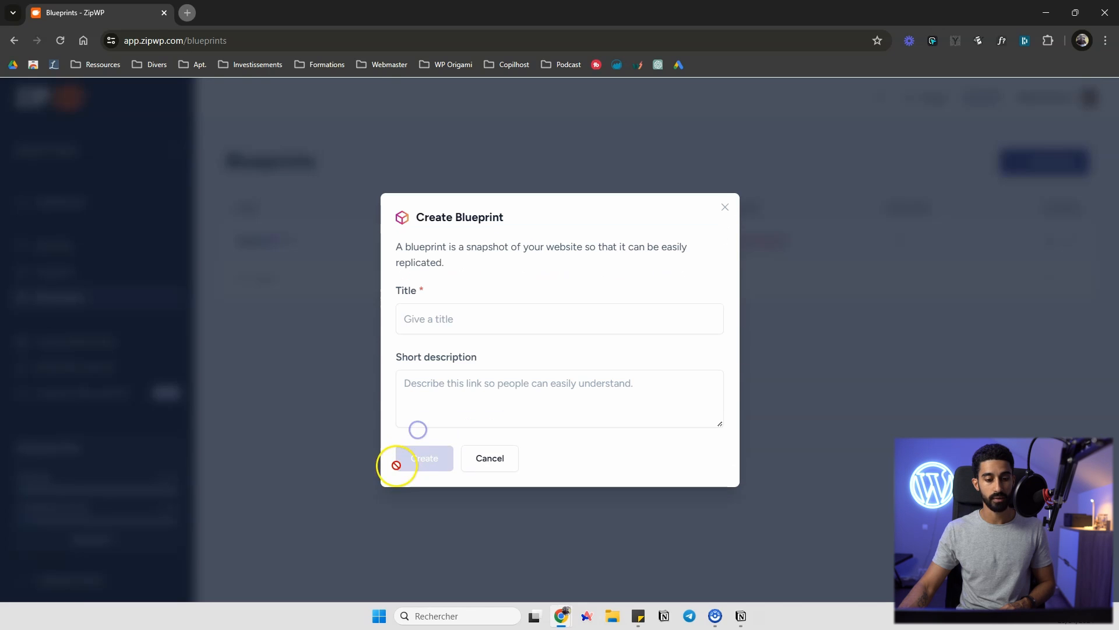
click(450, 317)
text(Template par défaut)
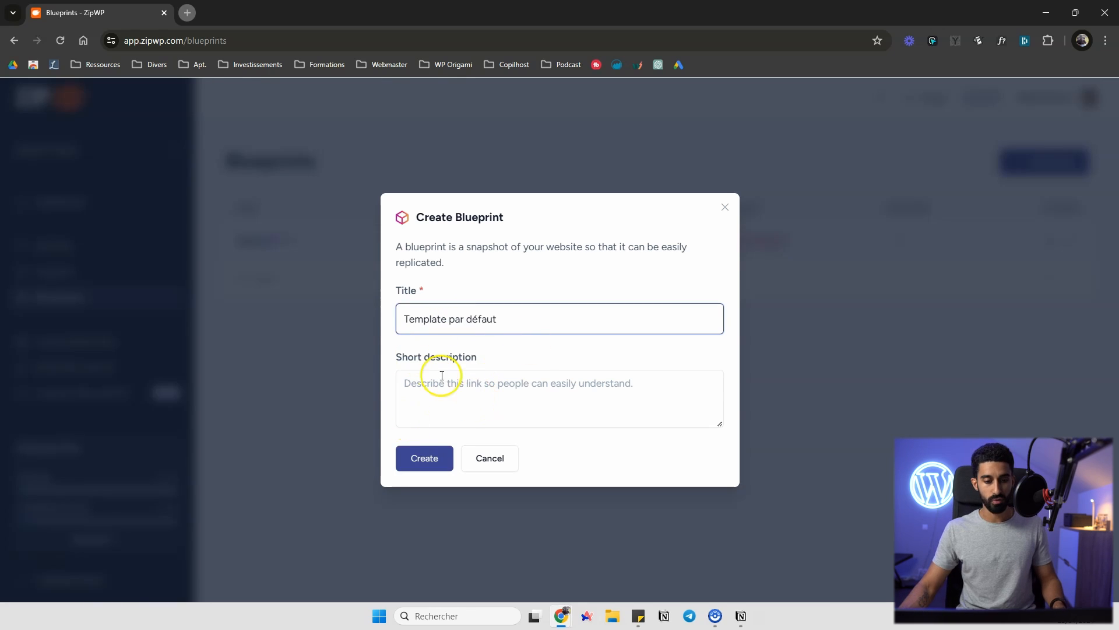
click(424, 460)
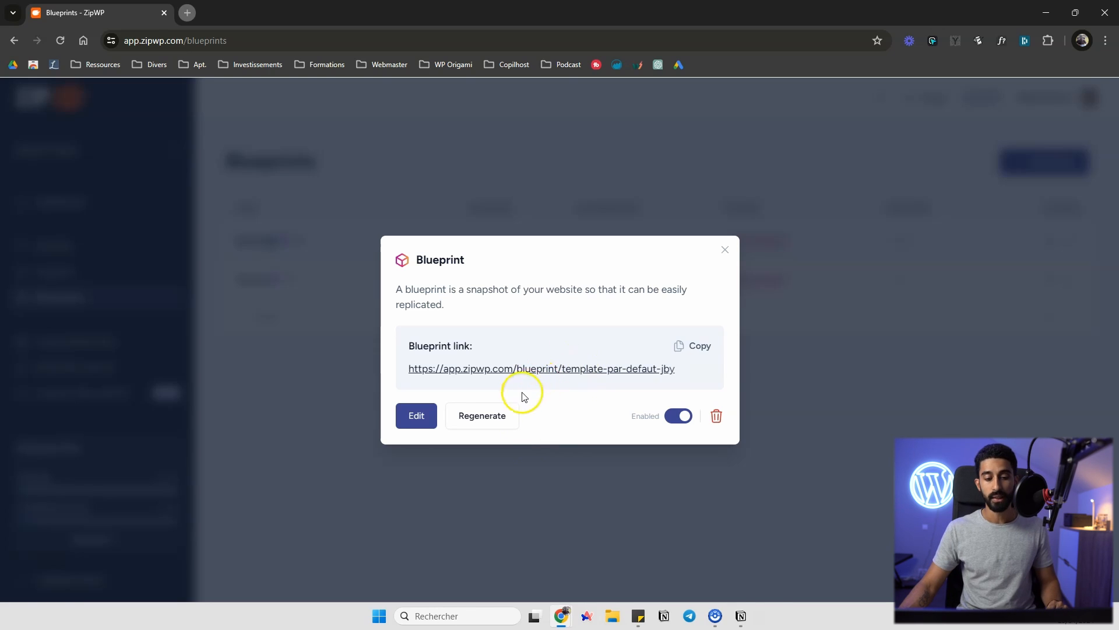
Copy the new blueprint's link and open it in a new browser tab to launch a site from it
click(697, 346)
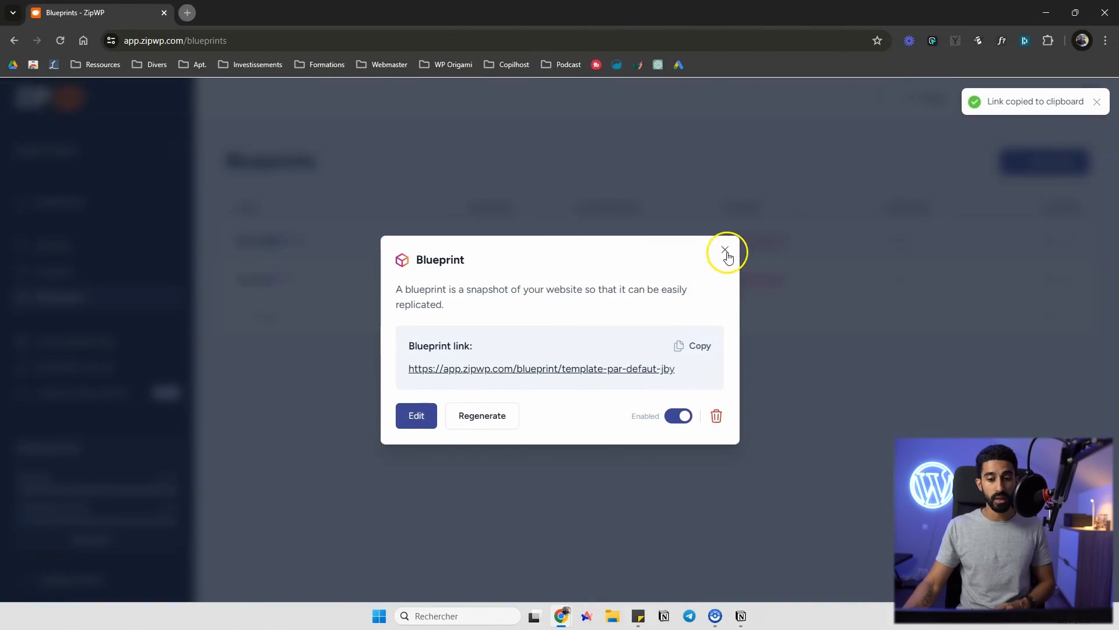
click(725, 249)
click(187, 11)
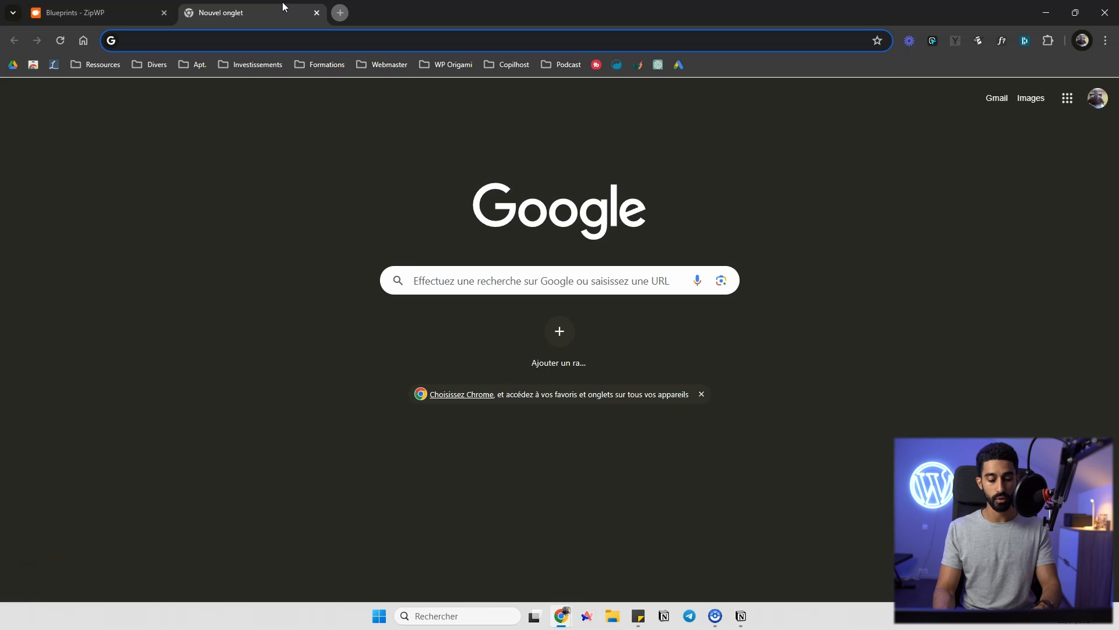
key(ctrl+v)
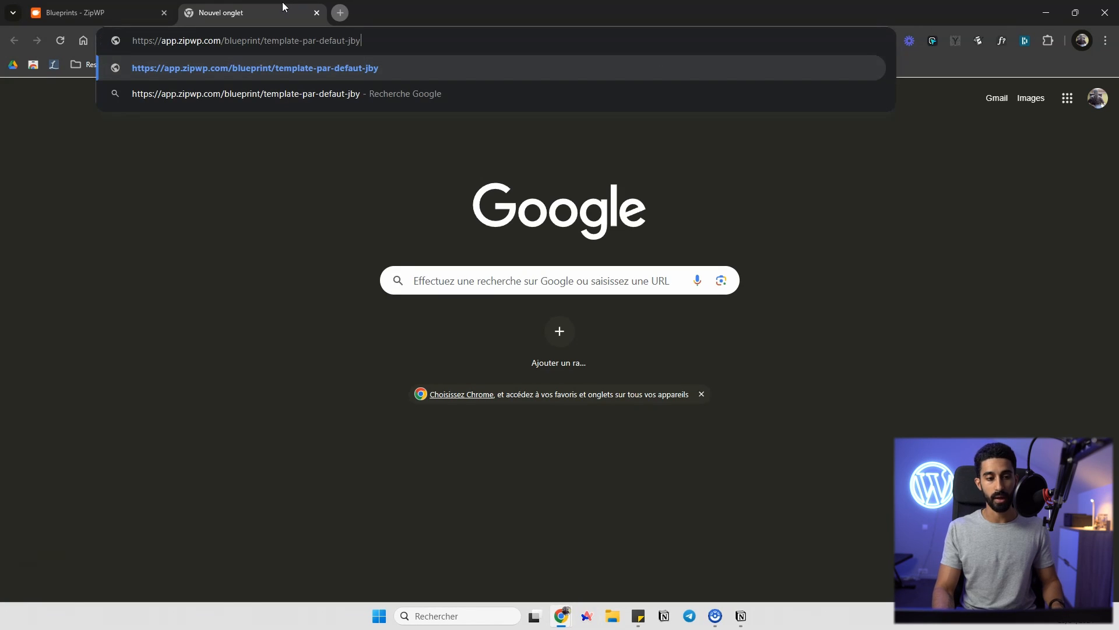
key(Return)
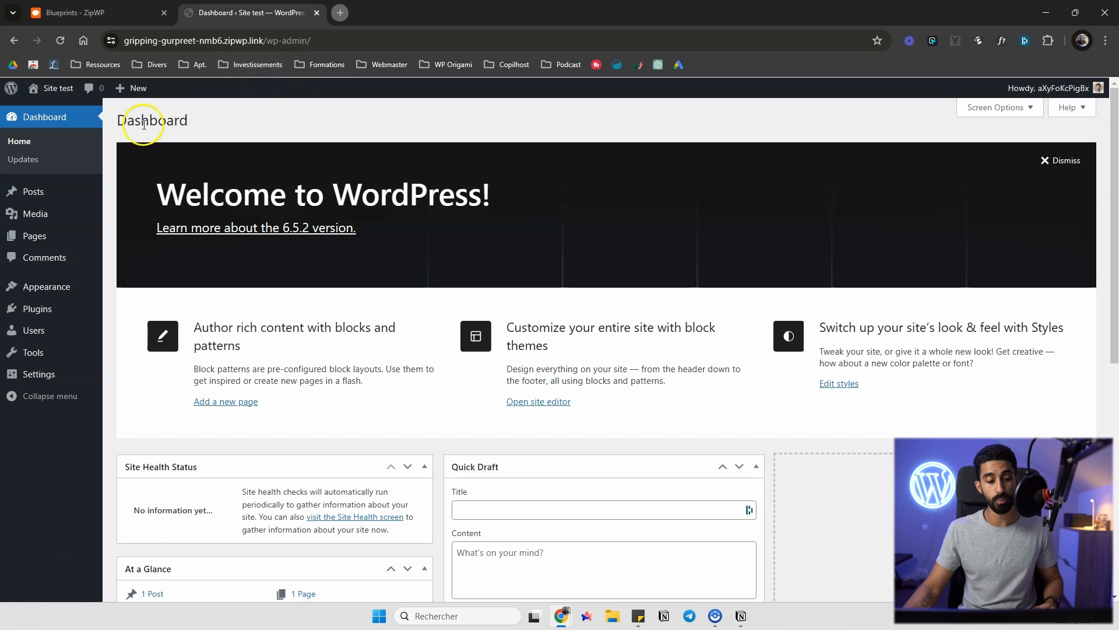
View the launched site's front page, then return to the ZipWP blueprints list
click(58, 88)
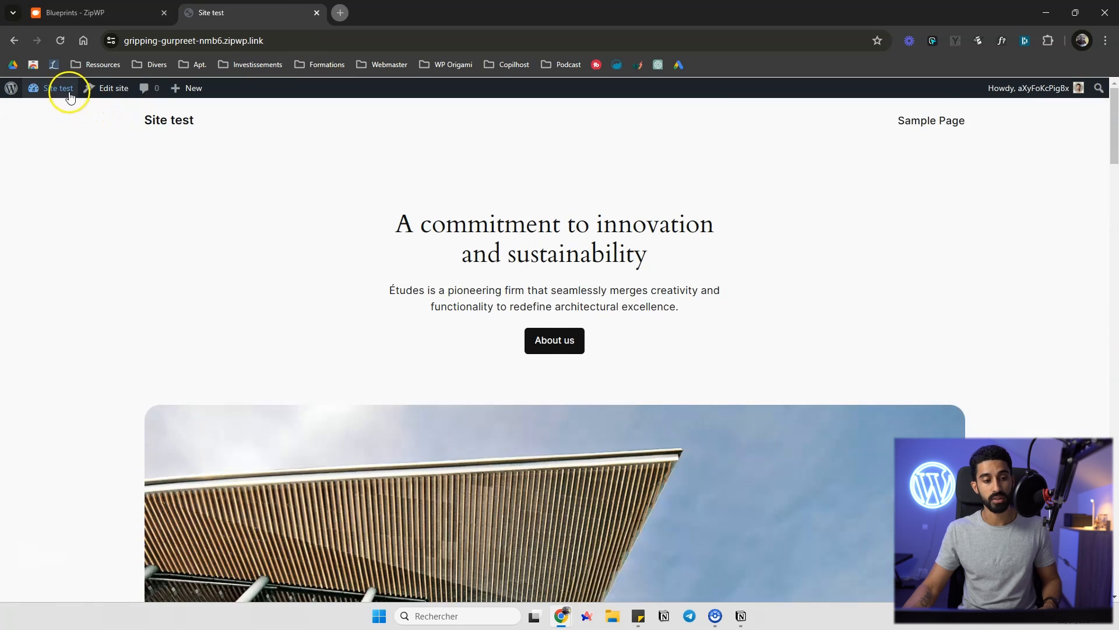
click(66, 91)
click(110, 15)
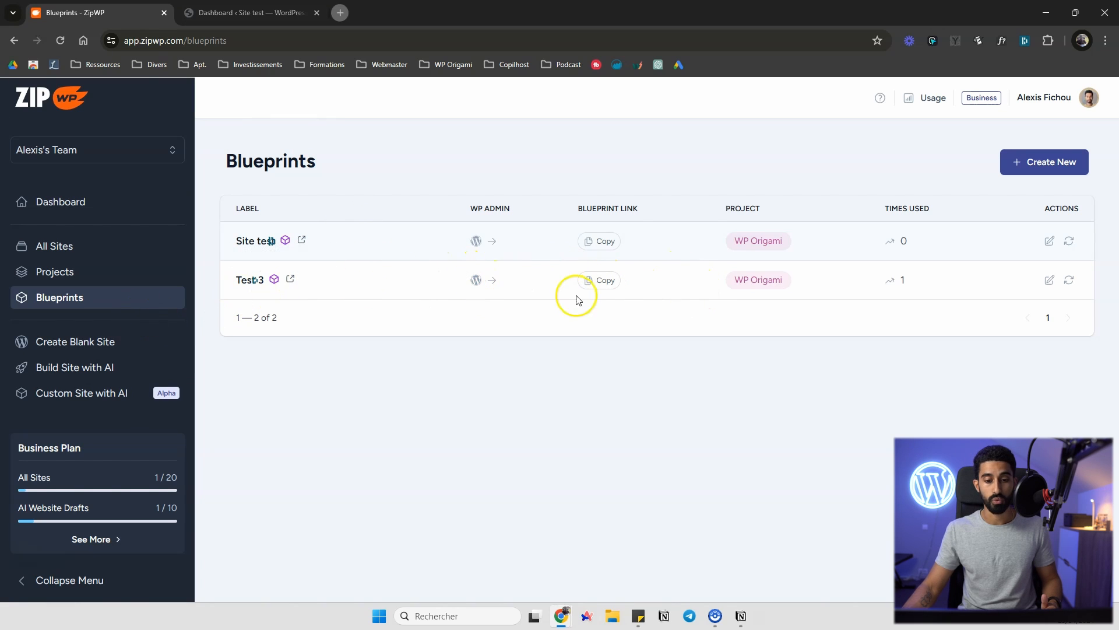
Open the regenerate prompt for the Test 3 blueprint and close it without regenerating
click(594, 282)
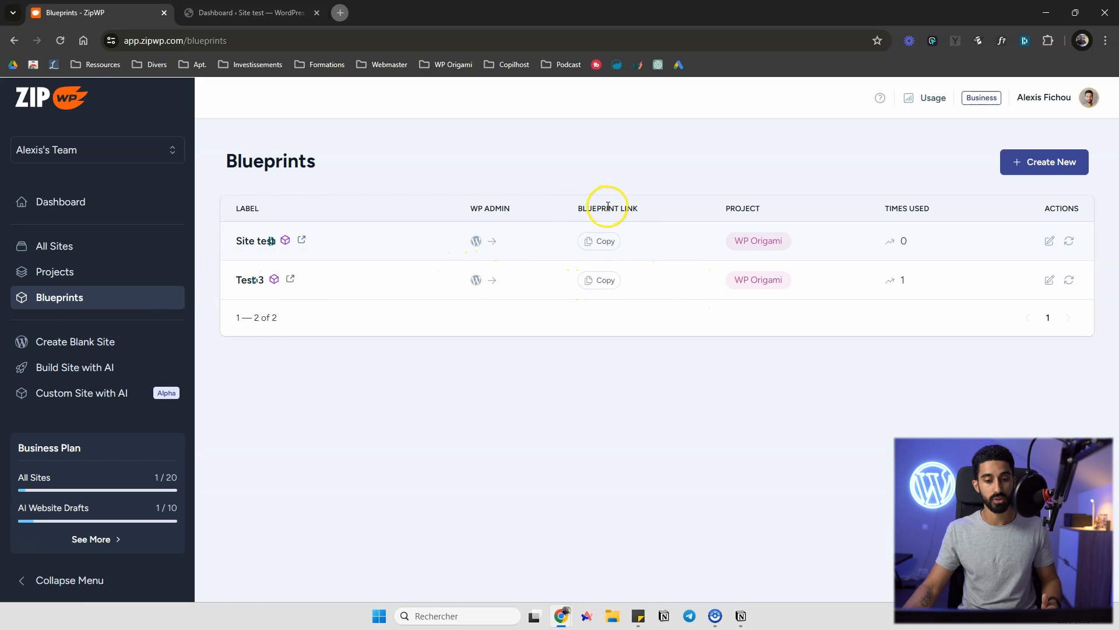
click(1069, 282)
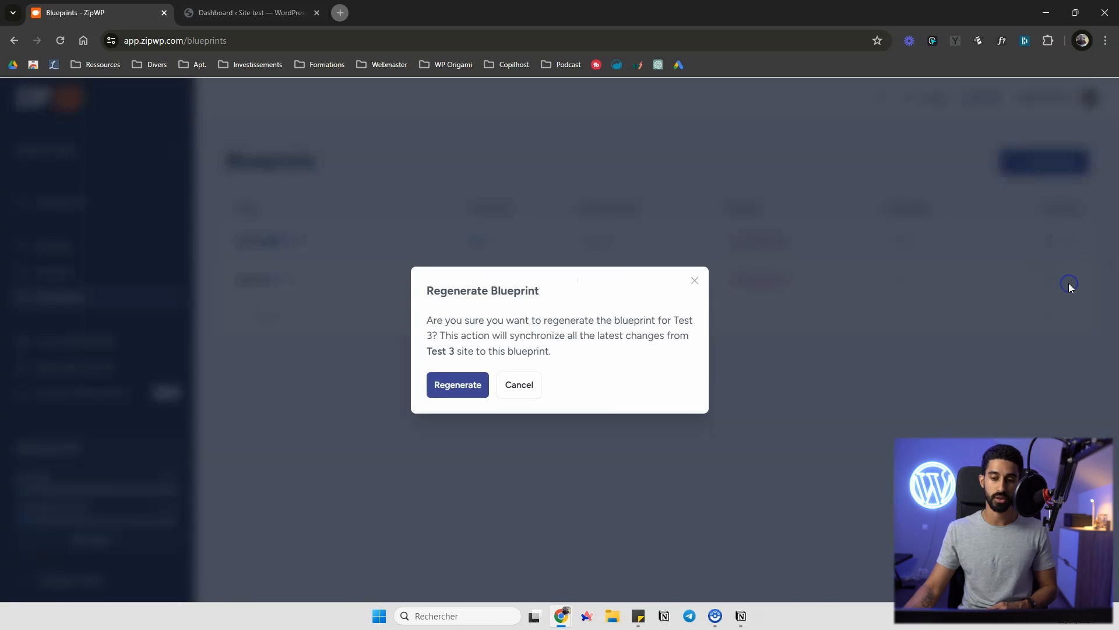
click(694, 281)
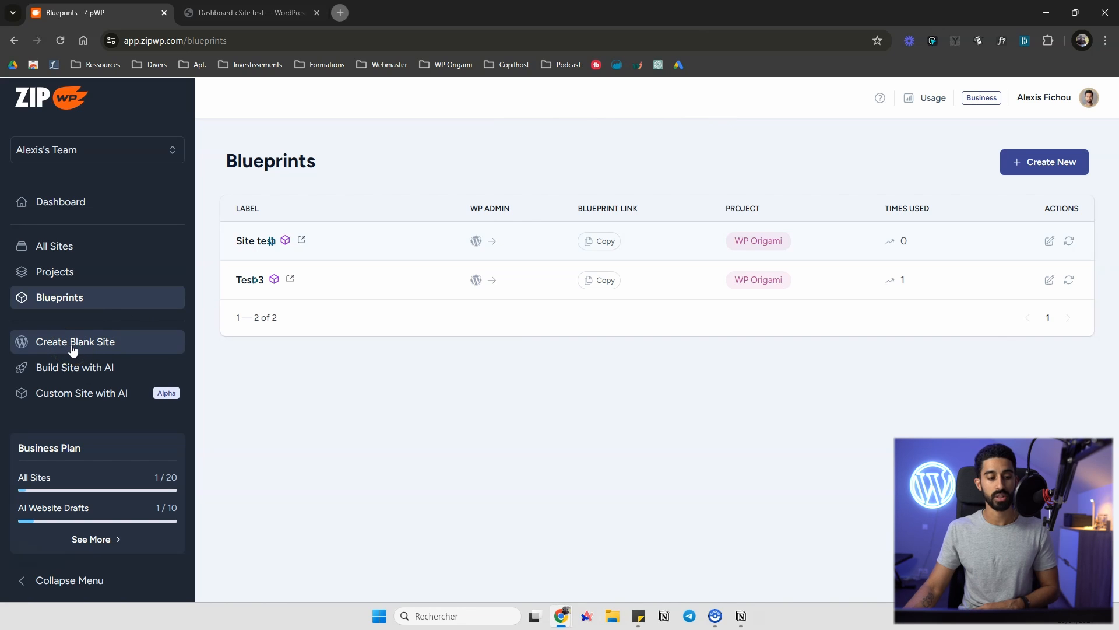
Start building a site with AI for a Bakery business named La bonne mie
click(98, 366)
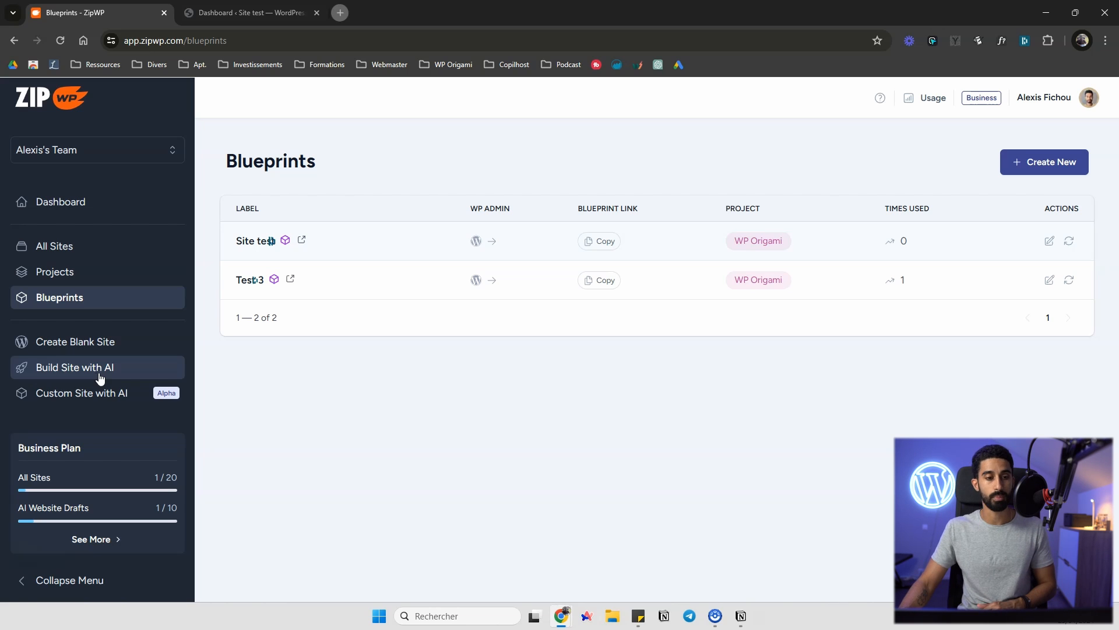
click(71, 372)
click(439, 192)
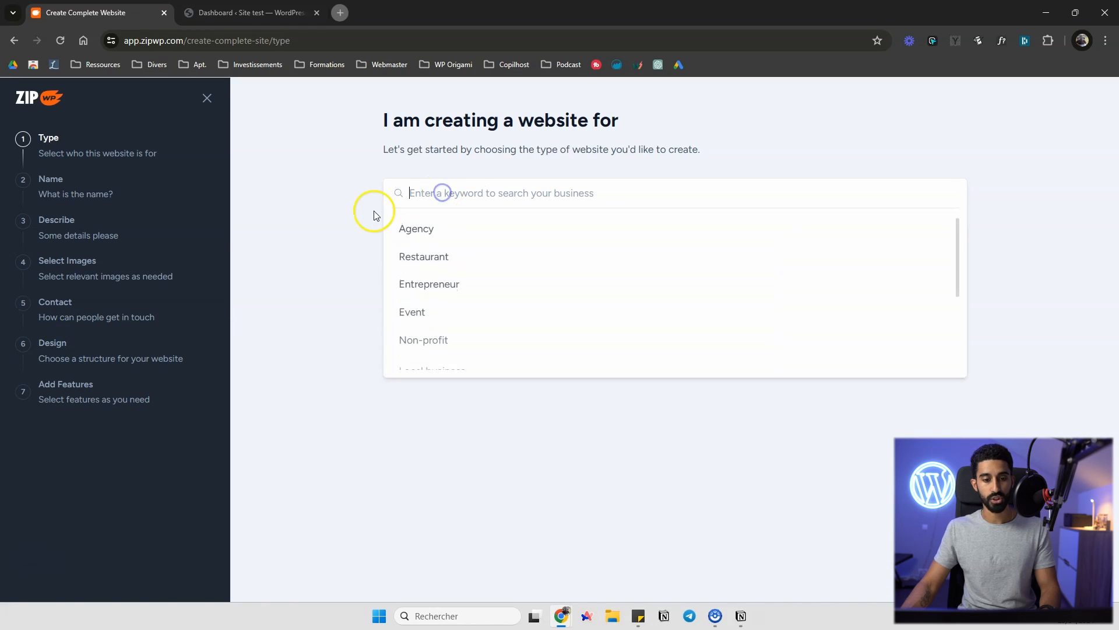
text(baker)
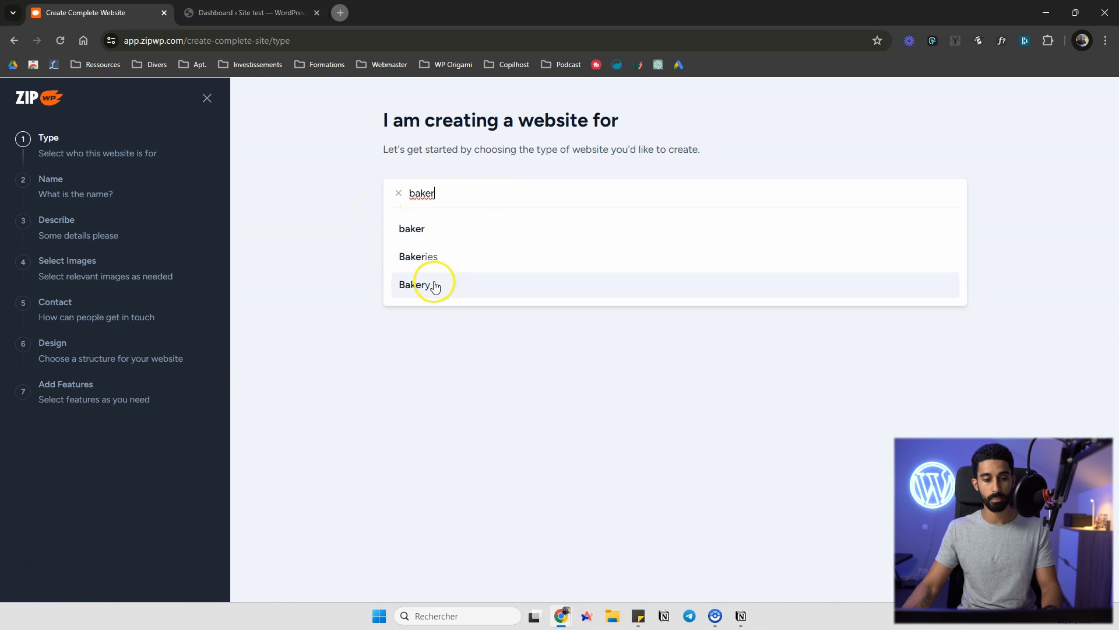
click(437, 283)
click(419, 273)
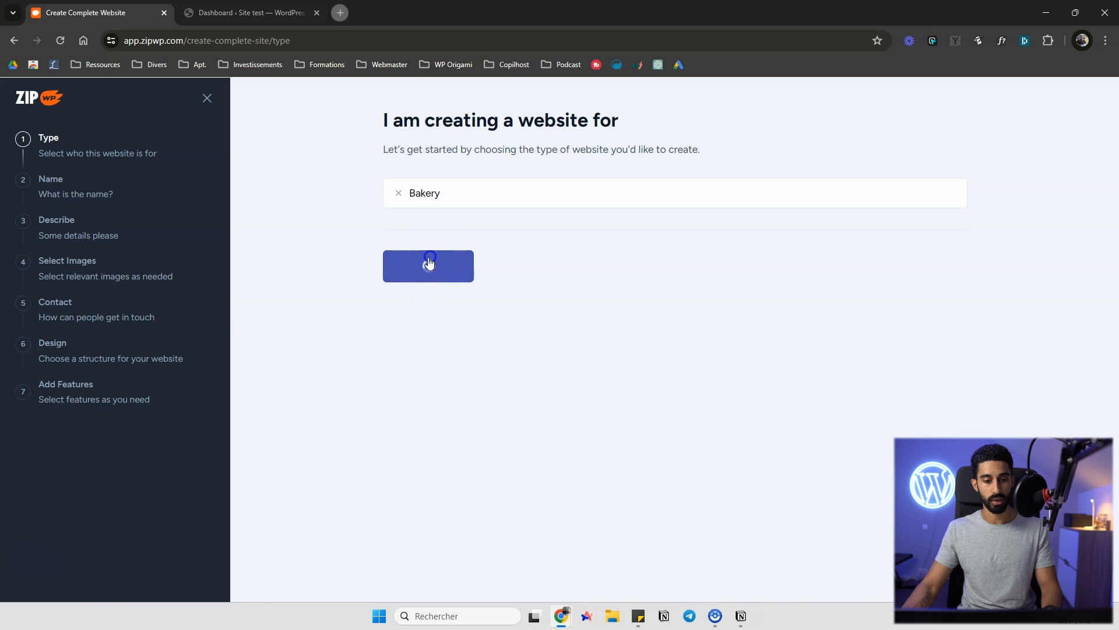
text(La bonne mie)
click(419, 263)
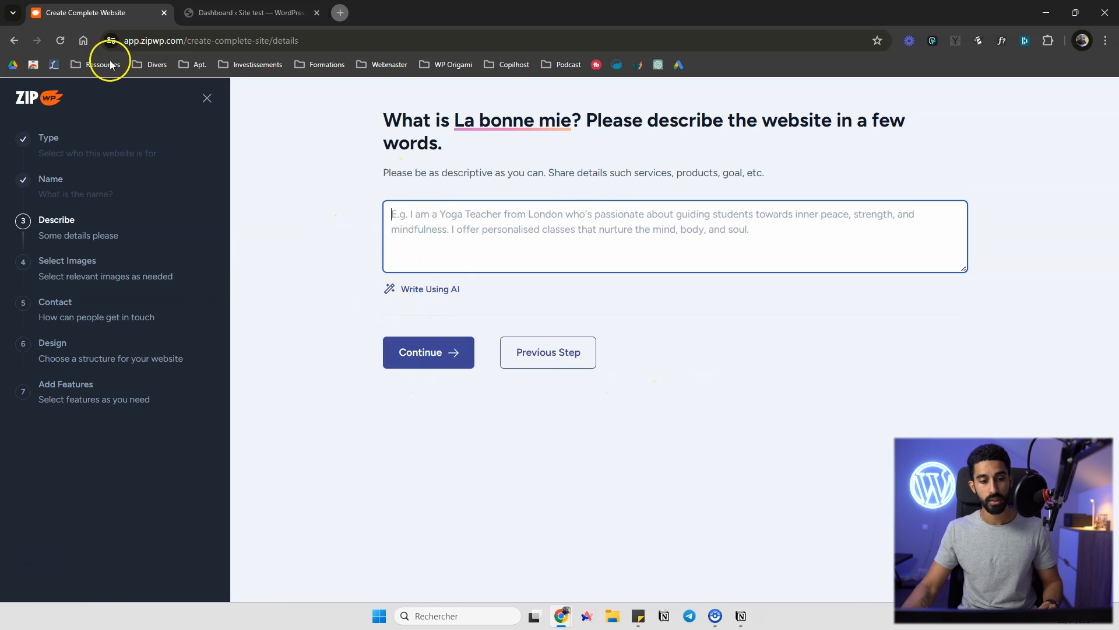
Generate the business description with AI
click(432, 291)
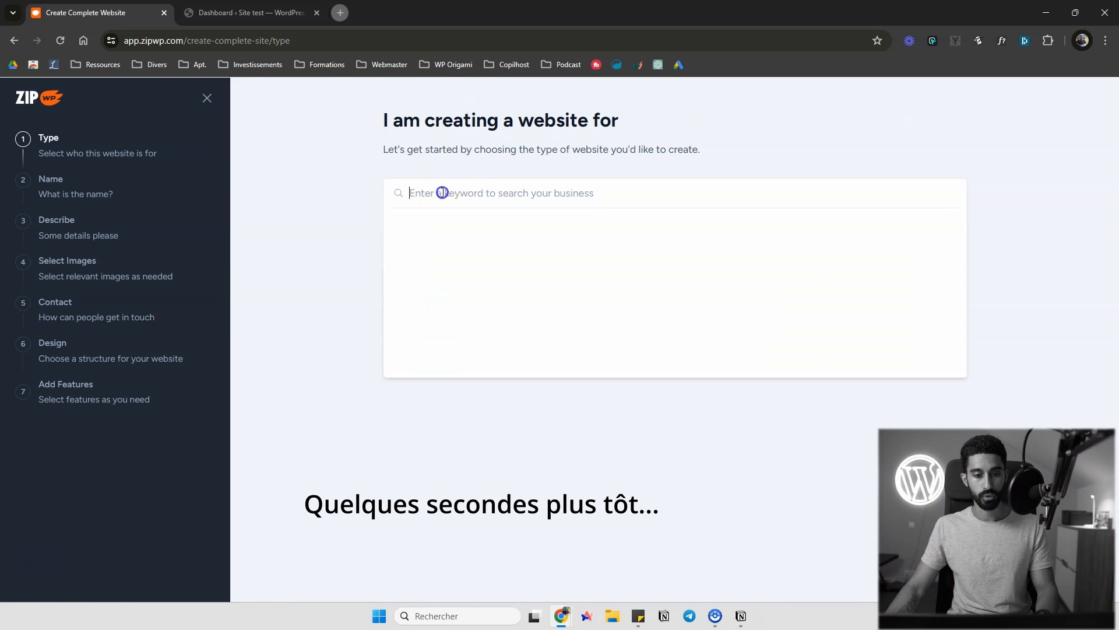
click(440, 193)
text(baker)
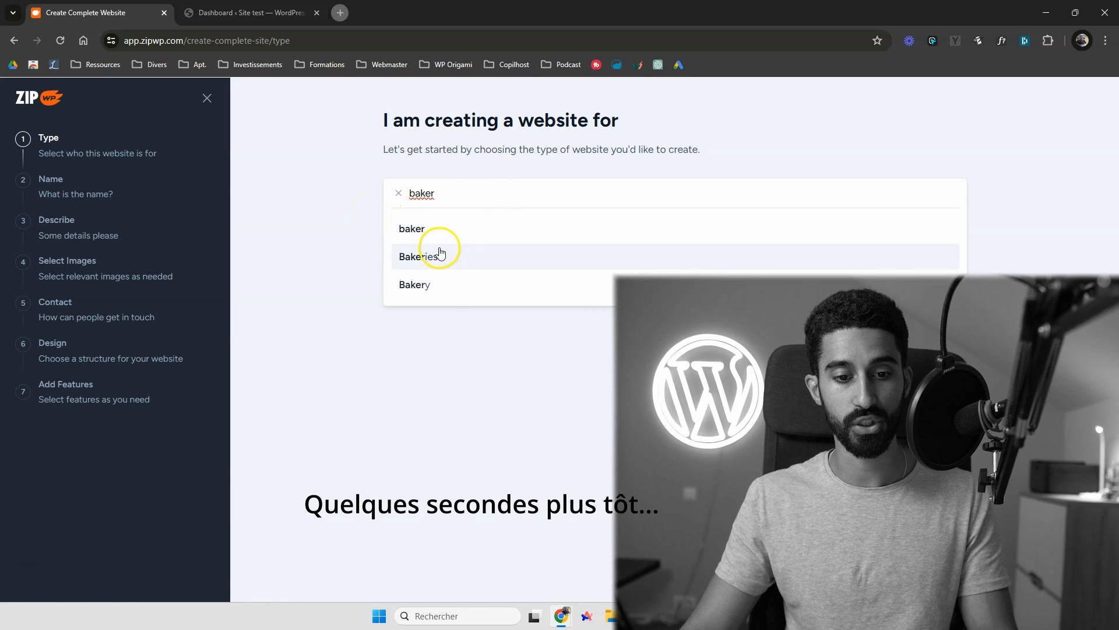
click(430, 284)
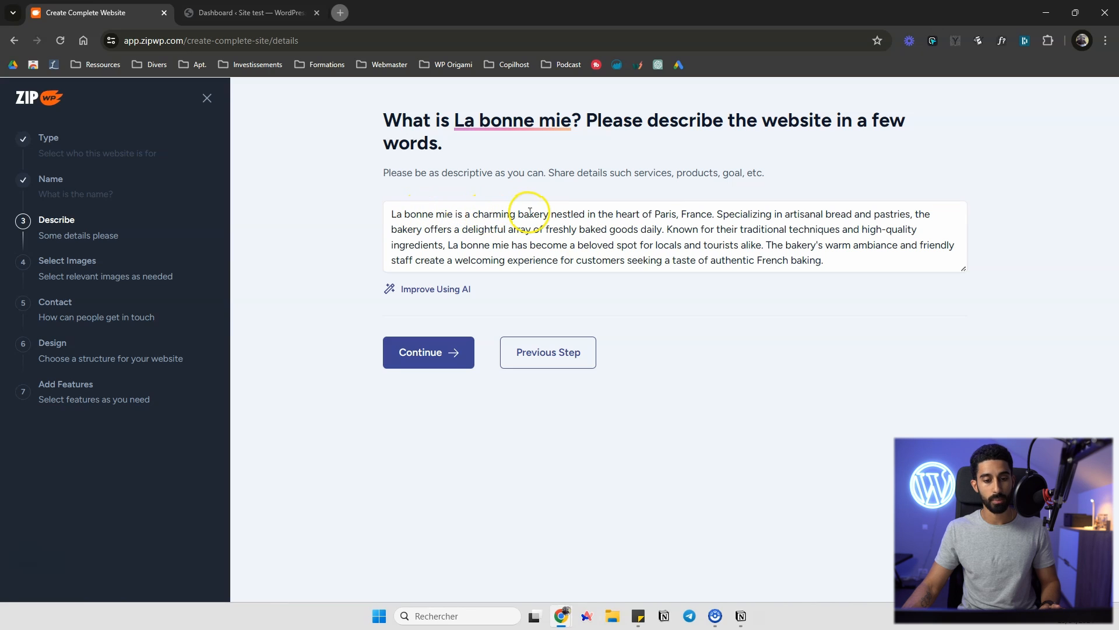
Replace the description with its French version, enlarge the text box, and continue to image selection
drag(649, 214, 678, 214)
click(799, 225)
drag(823, 260, 658, 232)
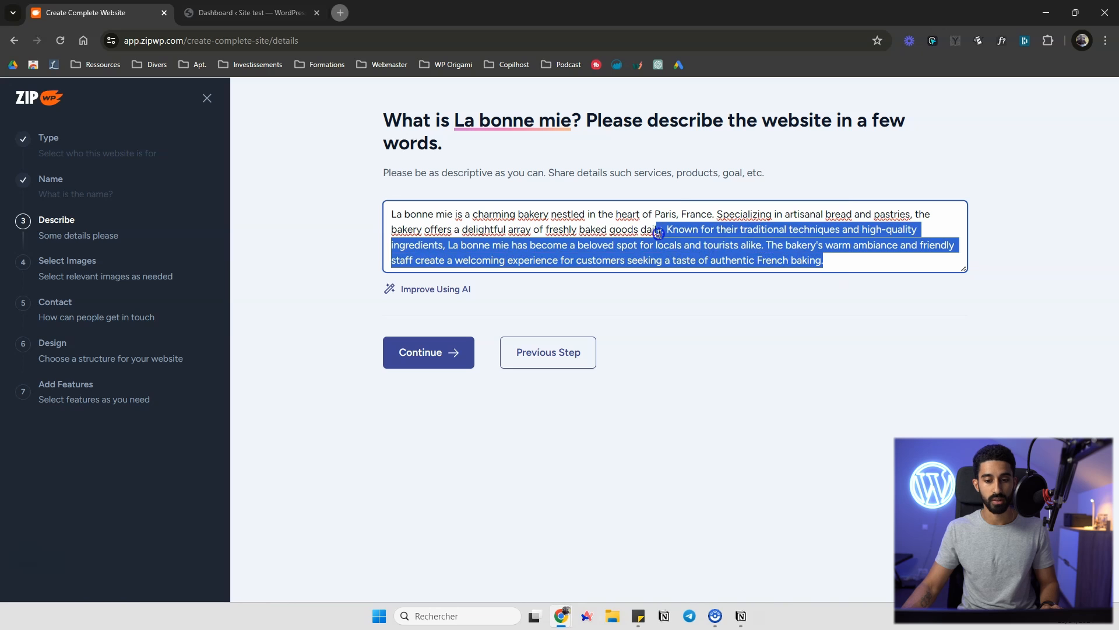
click(657, 216)
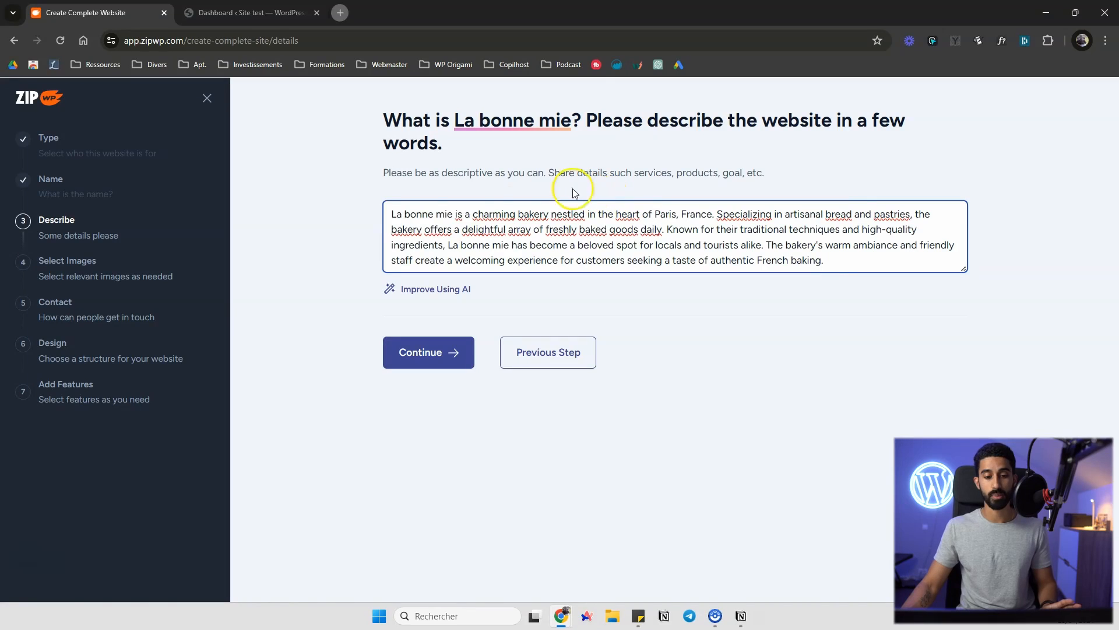
drag(823, 260, 387, 200)
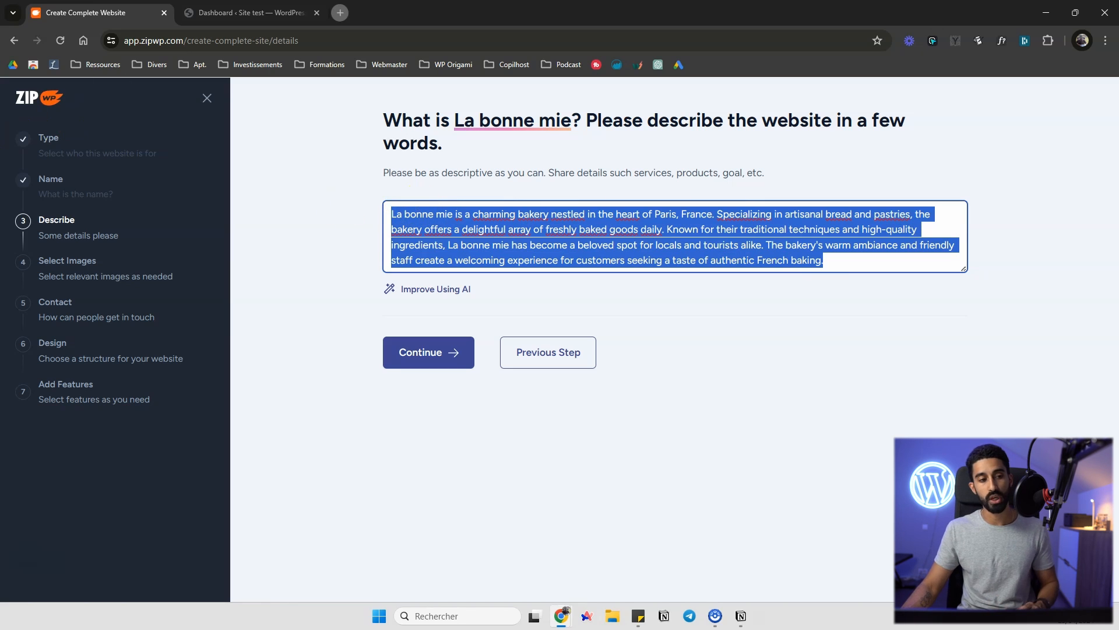
key(alt+Tab)
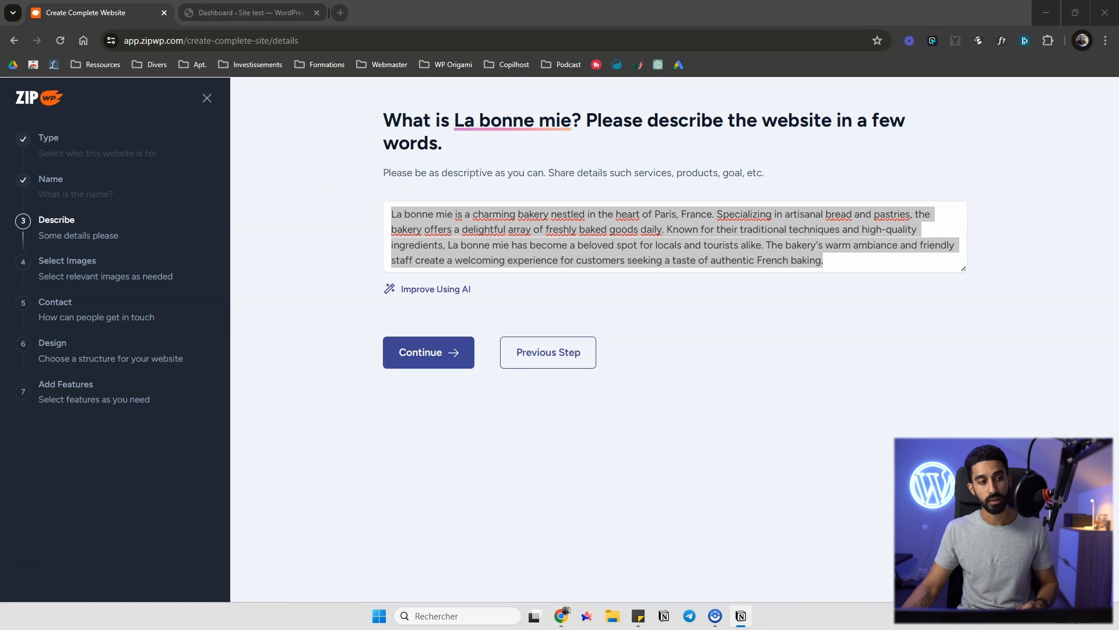
click(627, 235)
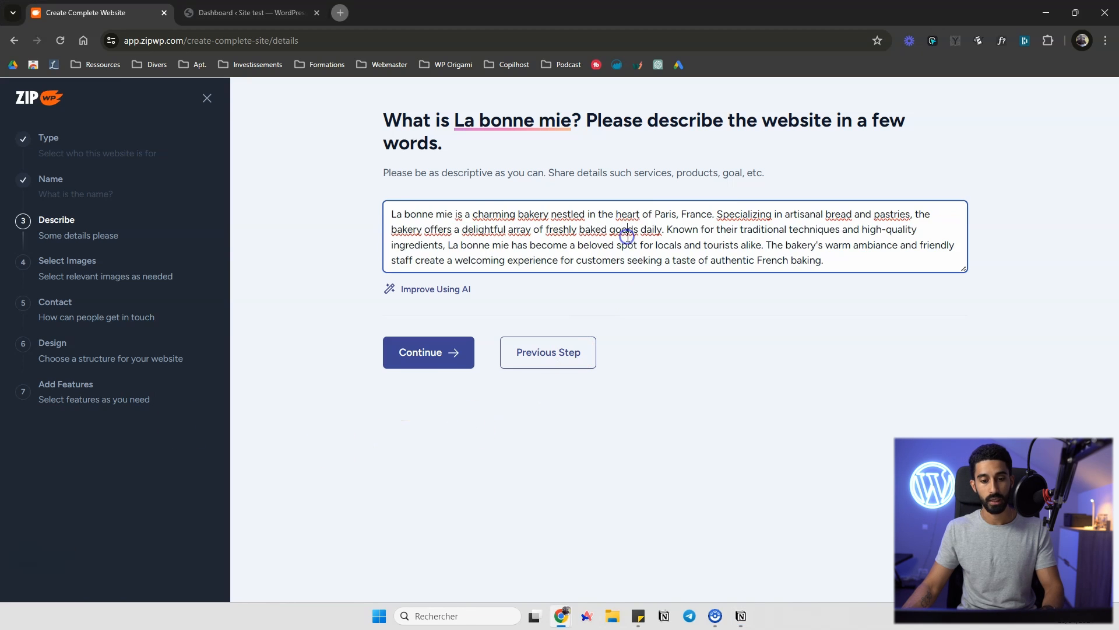
key(ctrl+a)
text(La bonne mie est une charmante boulangerie nichée au cœur de la ville de Paris. Spécialisée dans le pain et les pâtisseries artisanales, la boulangerie est fière d'utiliser des ingrédients de haute qualité et locaux pour créer quotidiennement des produits délicieux et frais. Les clients choisissent La bonne mie pour son ambiance chaleureuse et accueillante, son service amical et sa sélection alléchante de produits de boulangerie. Établie en 2015, cette boulangerie familiale est rapidement devenue une destination prisée tant par les locaux que les visiteurs à la recherche de douceurs délectables faites avec passion et soin.)
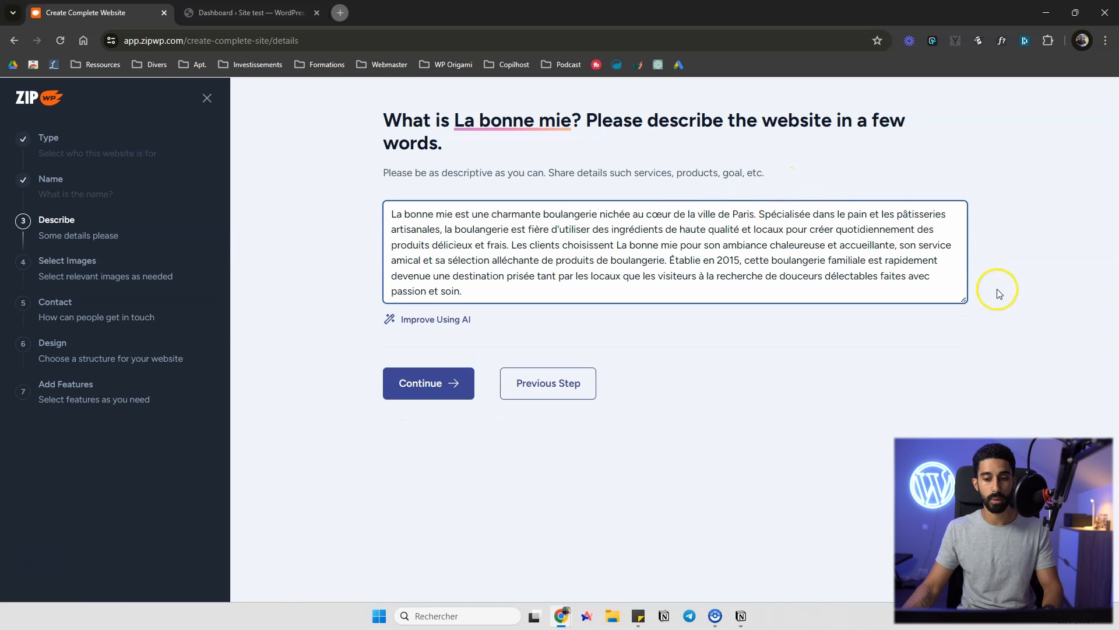
drag(964, 299, 963, 319)
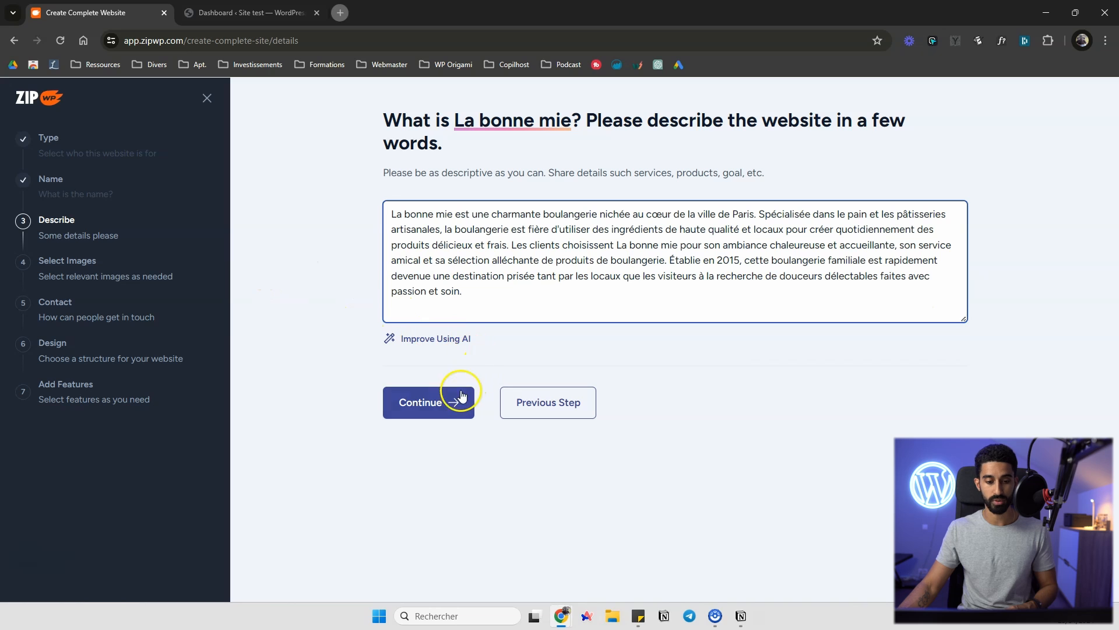
click(434, 401)
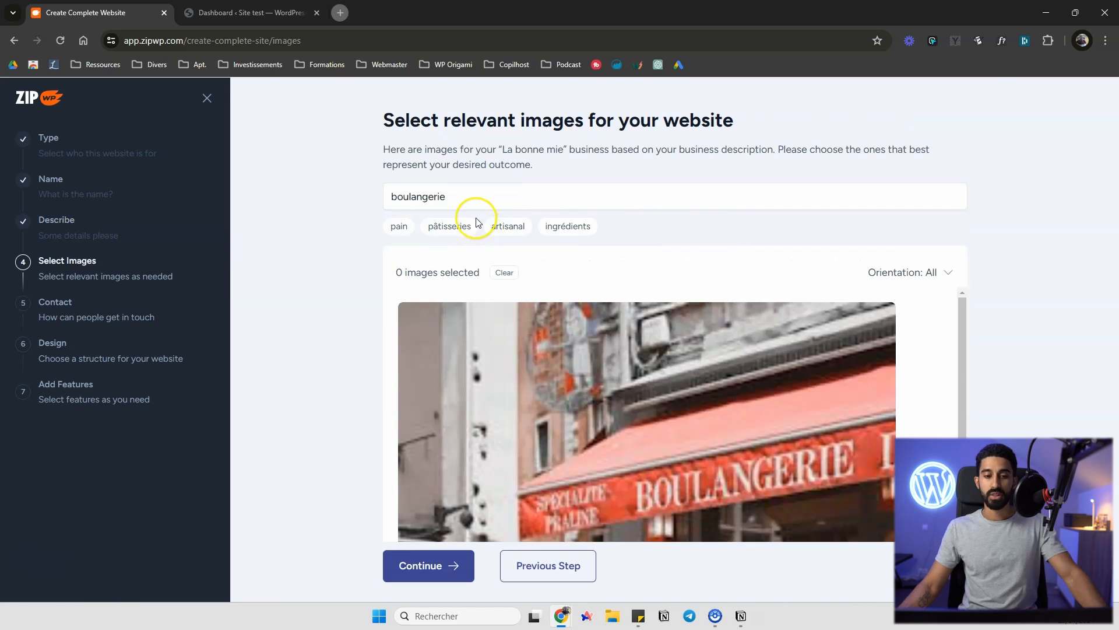
Replace the image search keyword with bakery
scroll(631, 348, down, 3)
scroll(617, 344, up, 2)
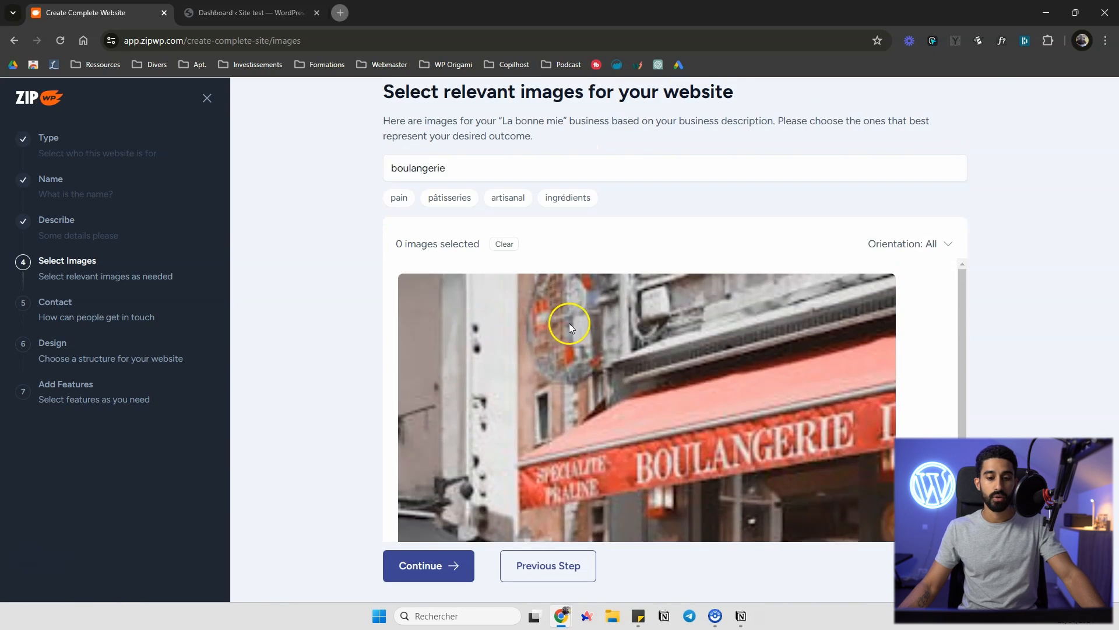
scroll(569, 323, up, 1)
drag(470, 198, 376, 213)
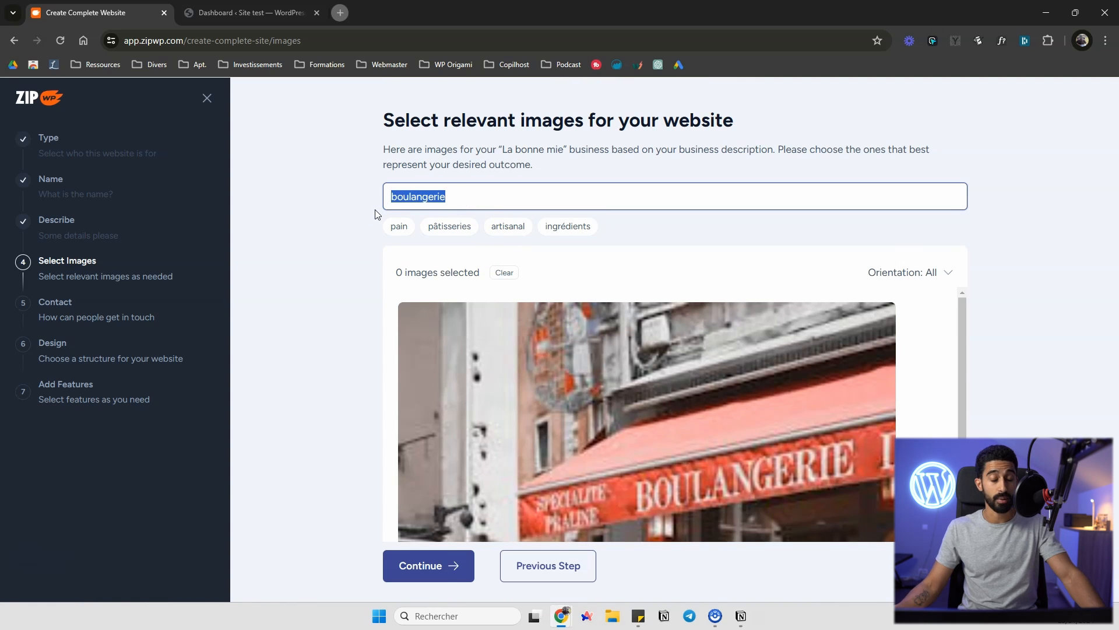
text(bakery)
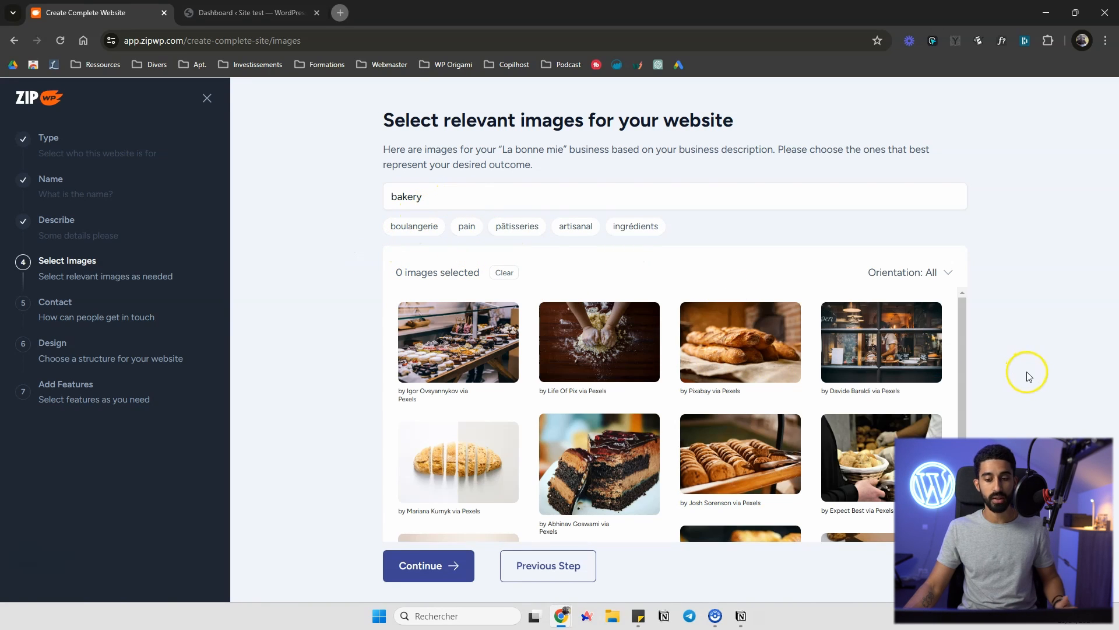
Select five bakery images from the results, including bread, pastry and shop photos
scroll(1020, 367, down, 1)
scroll(1012, 353, up, 1)
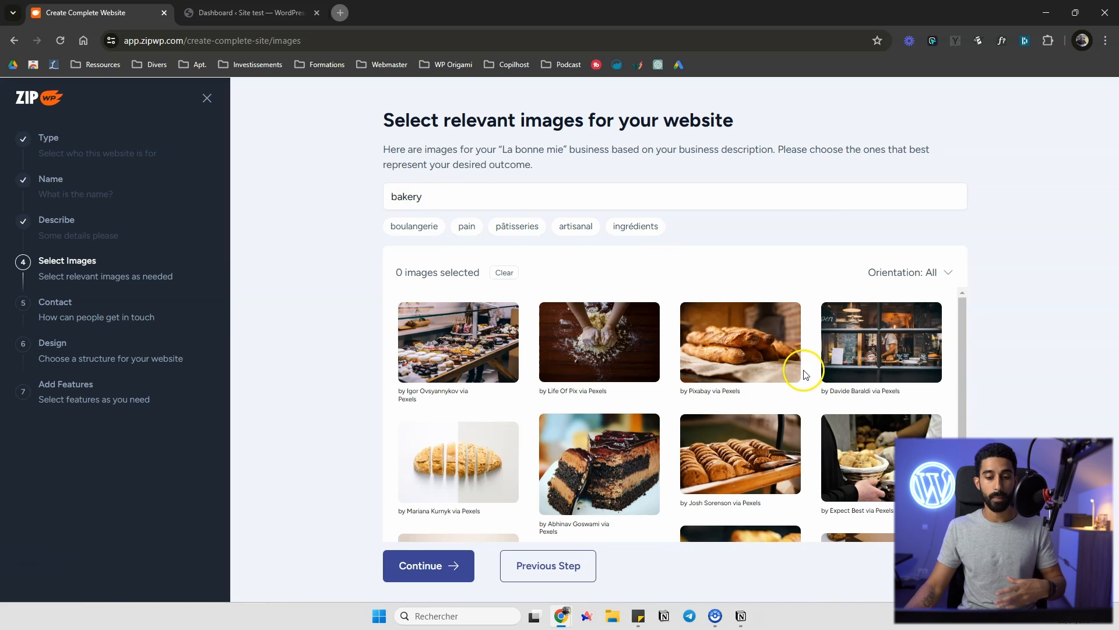
scroll(804, 370, down, 4)
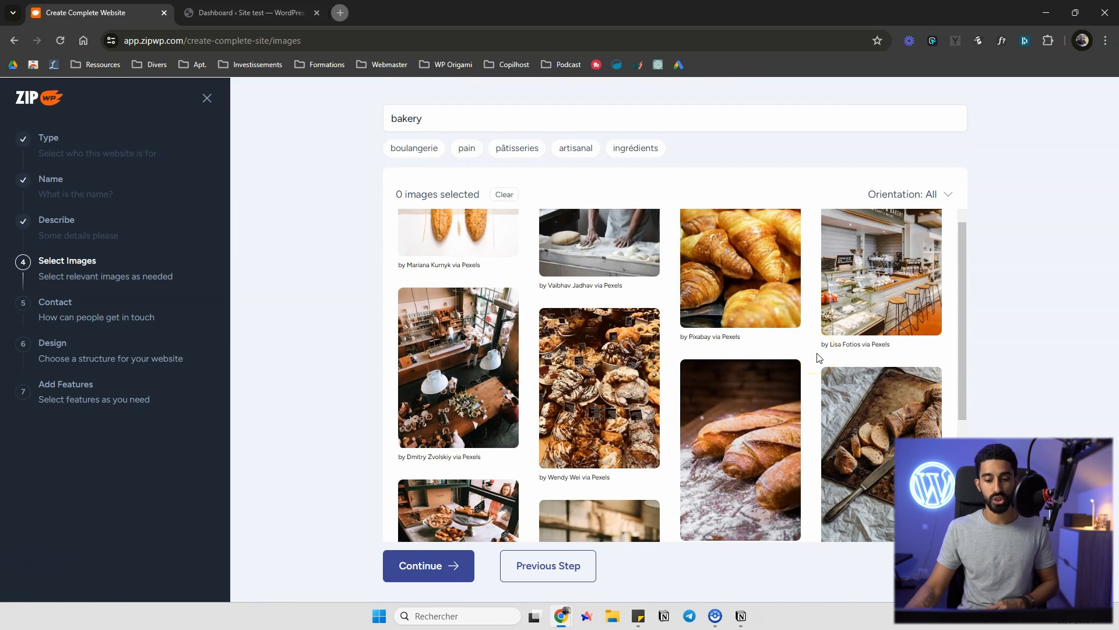
scroll(816, 357, up, 5)
click(756, 347)
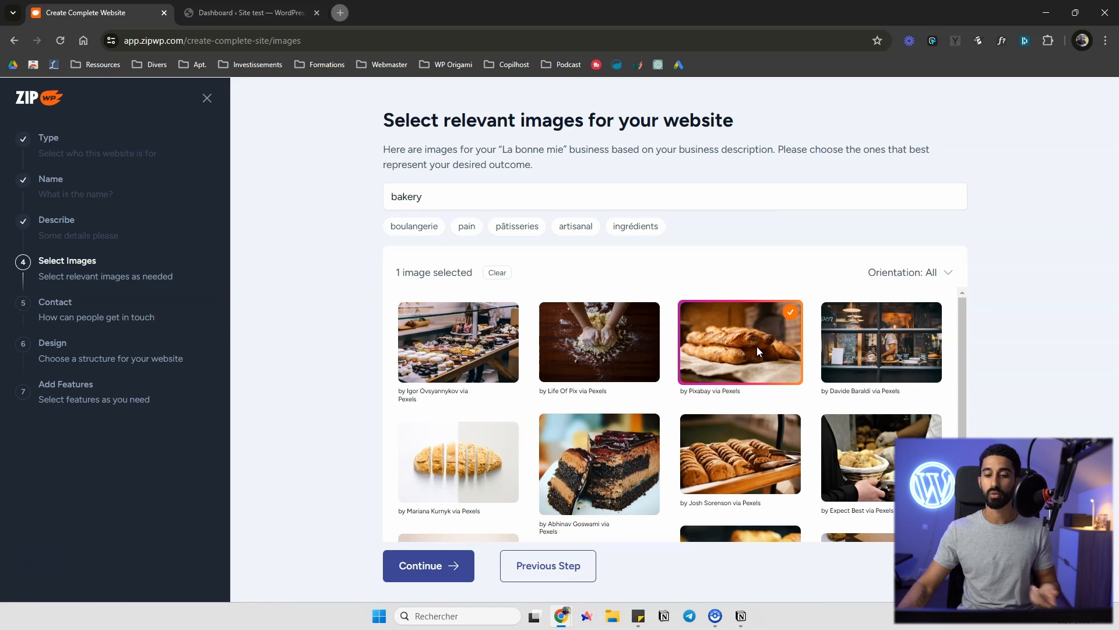
click(893, 341)
click(573, 328)
click(504, 335)
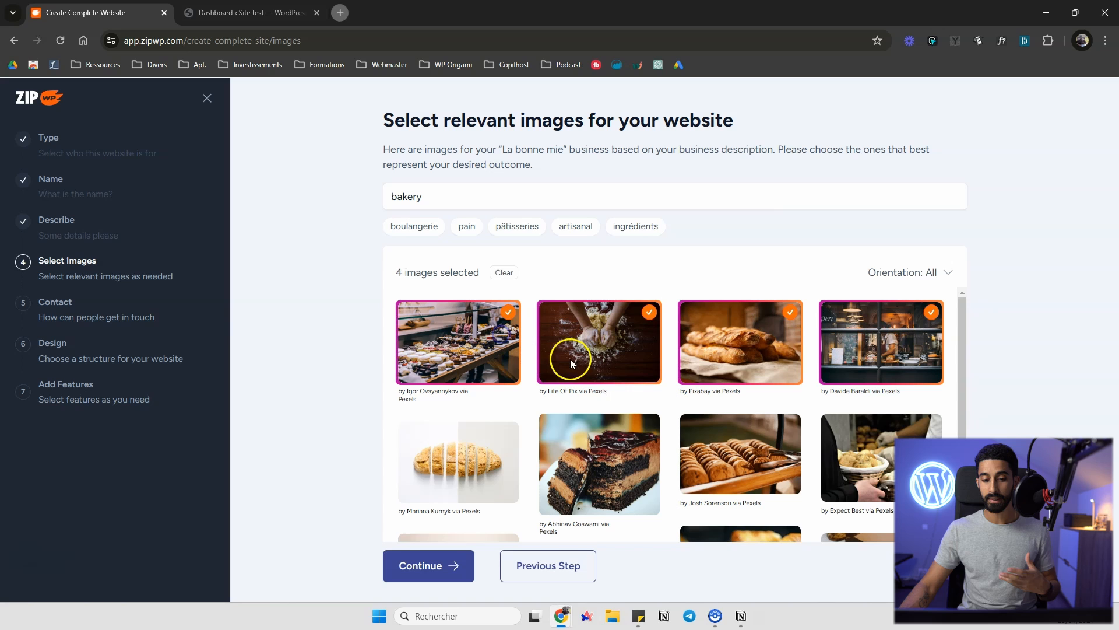
click(716, 451)
Select seven more bakery images further down the results
scroll(717, 439, down, 5)
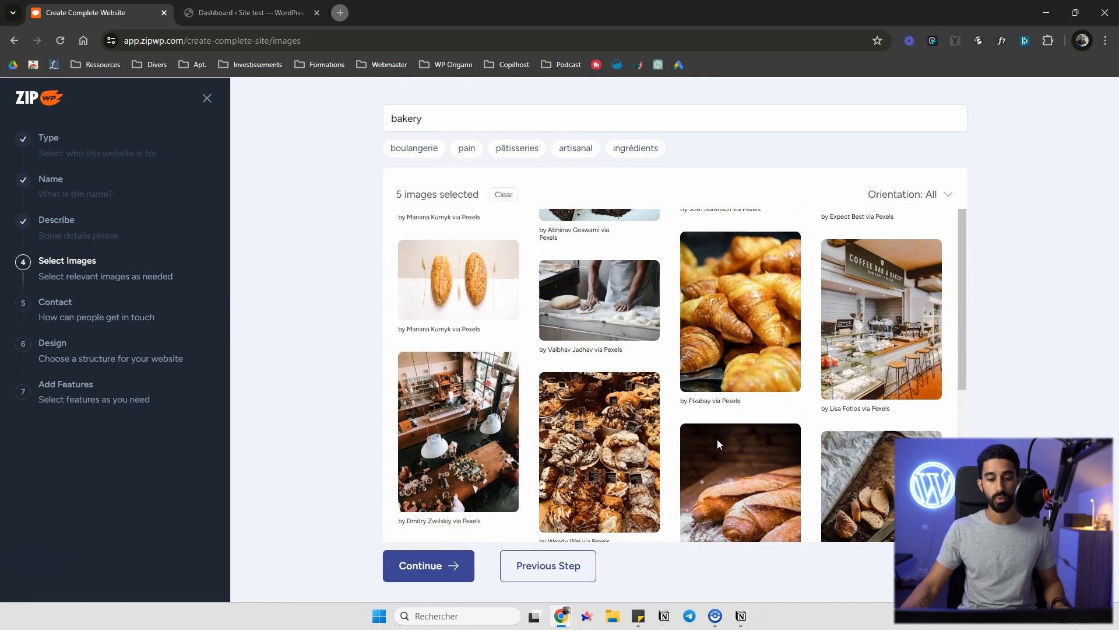
scroll(741, 361, up, 4)
click(750, 474)
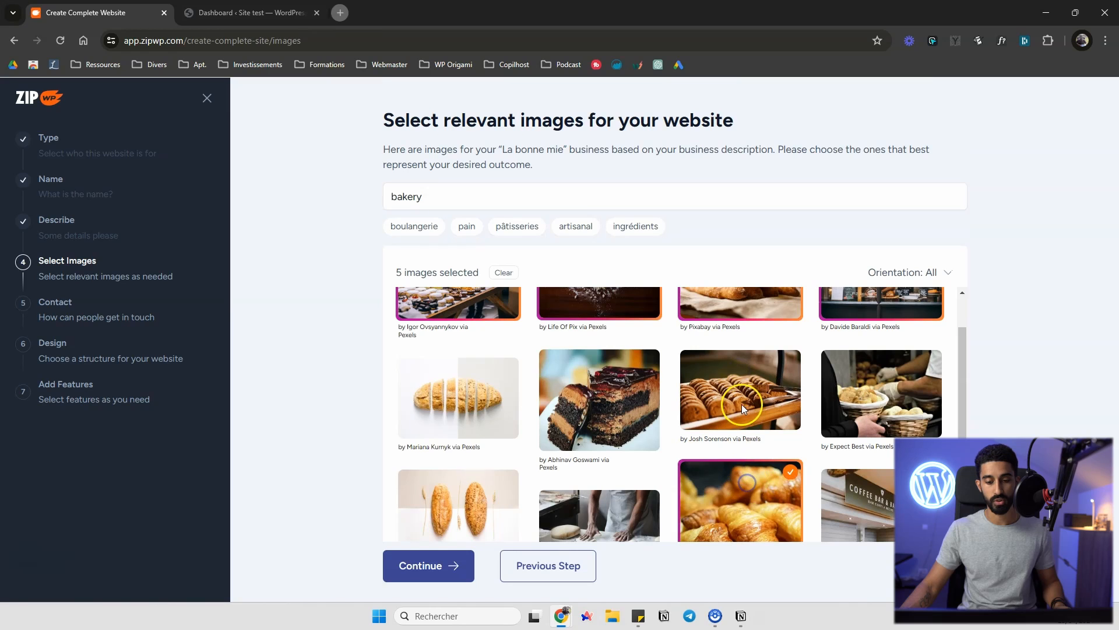
click(592, 399)
click(502, 394)
click(879, 387)
scroll(879, 387, down, 5)
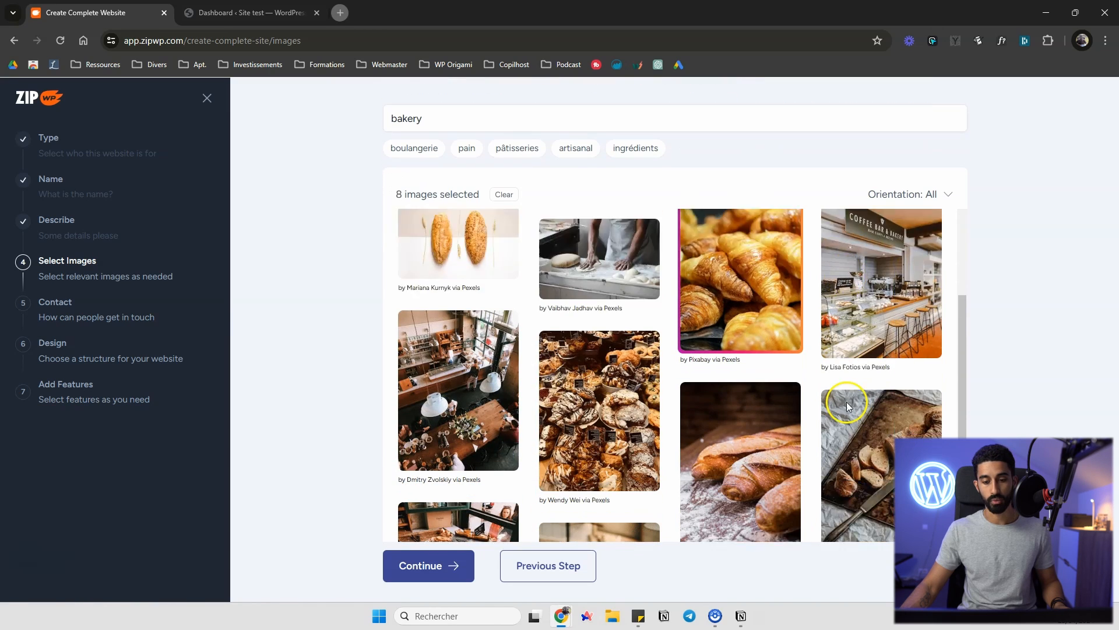
click(884, 240)
click(740, 385)
click(599, 324)
click(482, 303)
scroll(630, 422, up, 8)
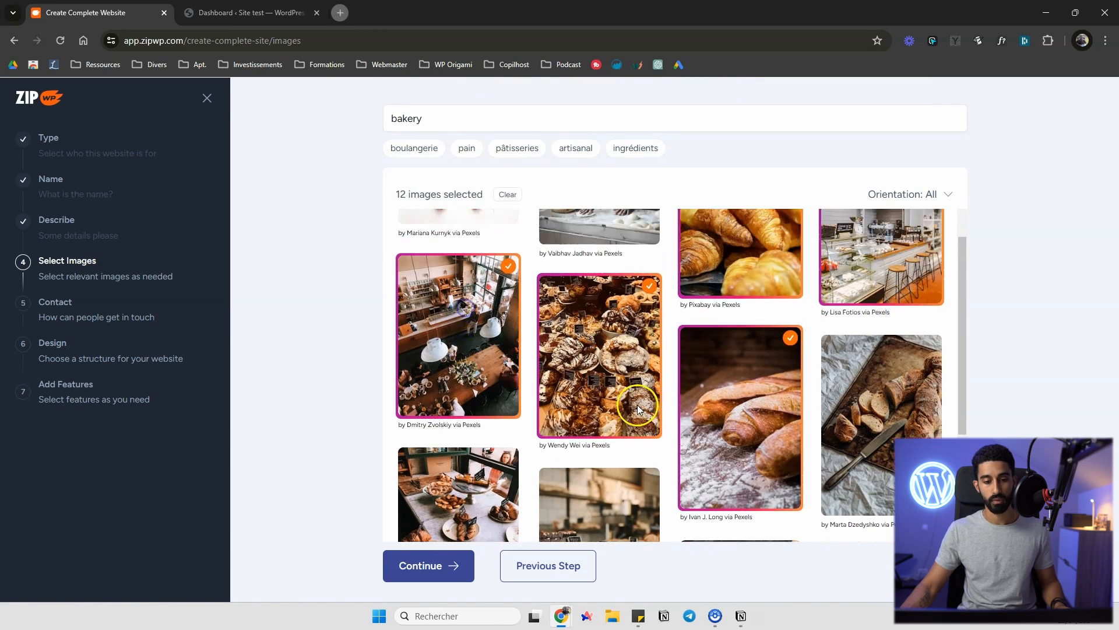
Select two more images and continue to the contact step
scroll(630, 422, down, 5)
click(585, 260)
click(492, 235)
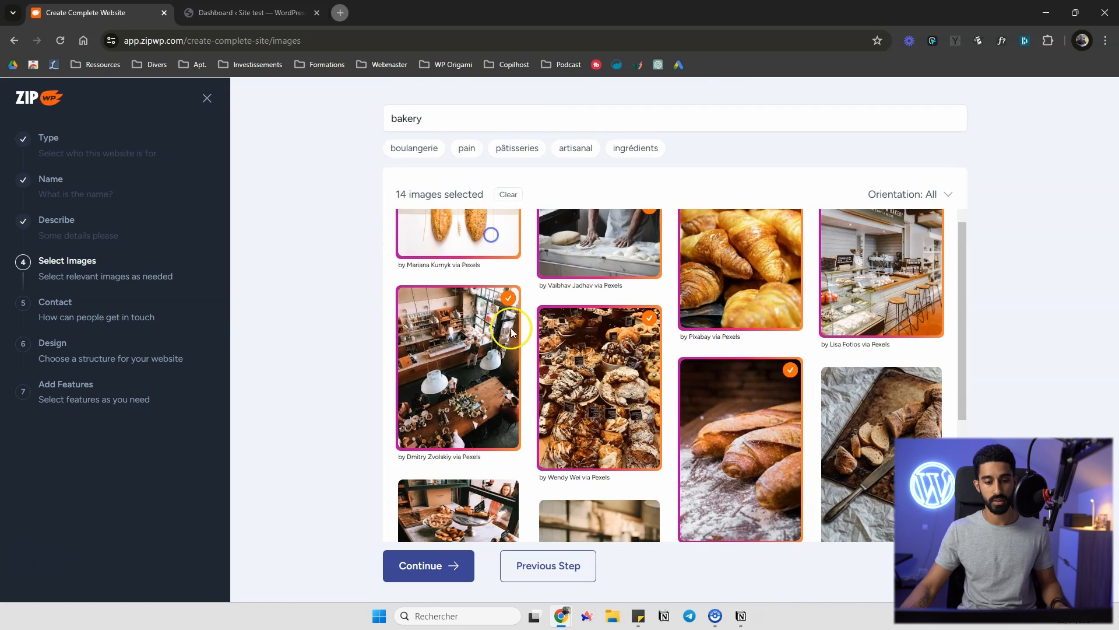
scroll(492, 245, up, 6)
click(417, 567)
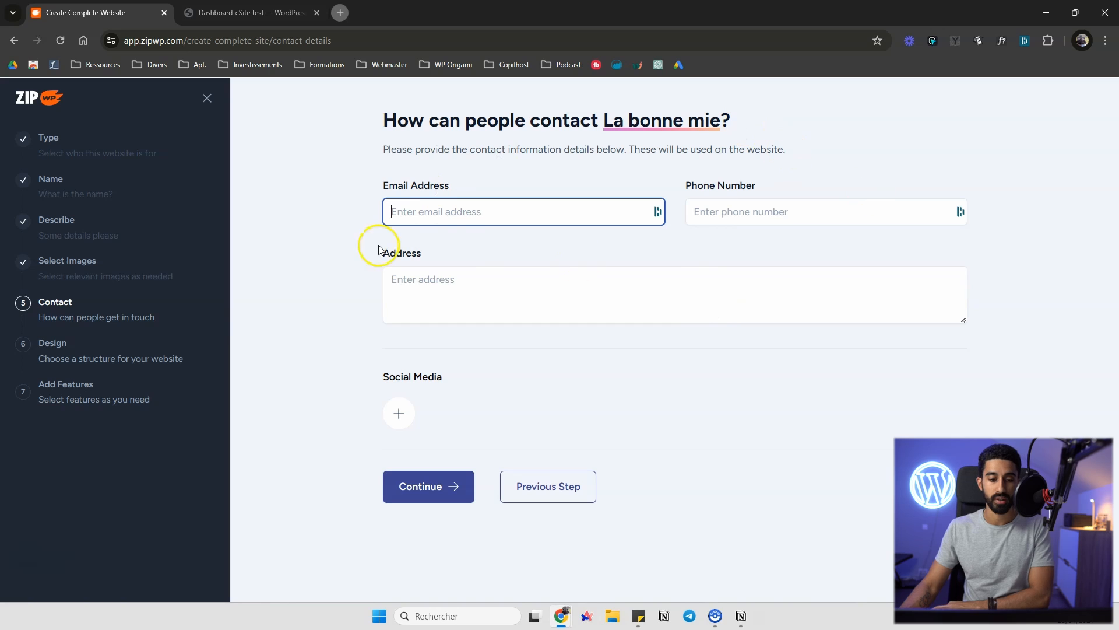
Fill in the business's contact e-mail, phone number and postal address
click(413, 426)
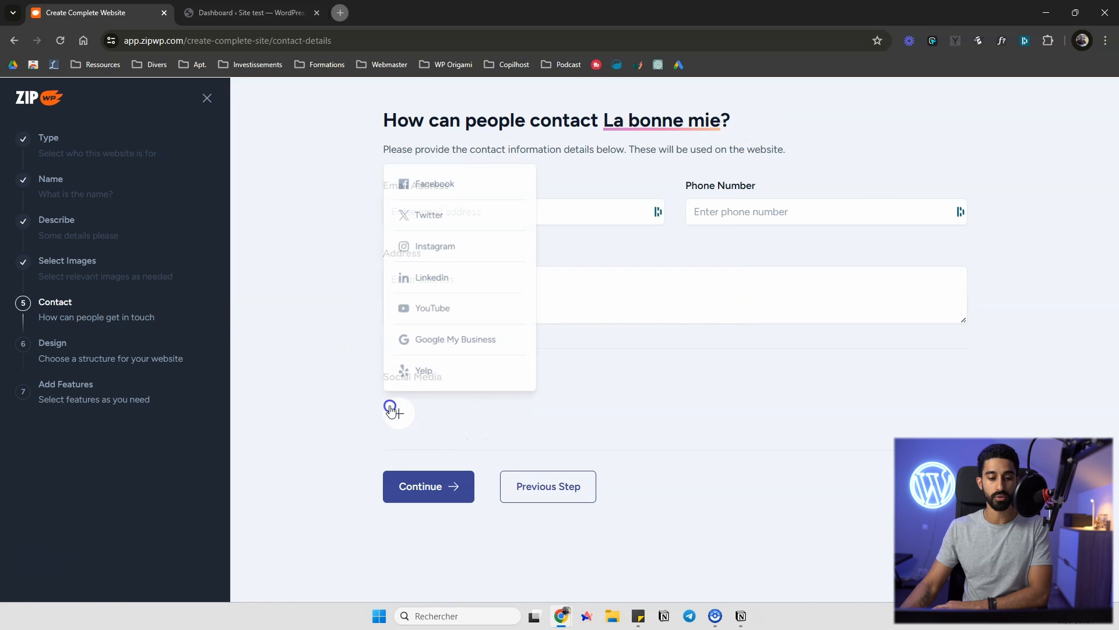
click(562, 415)
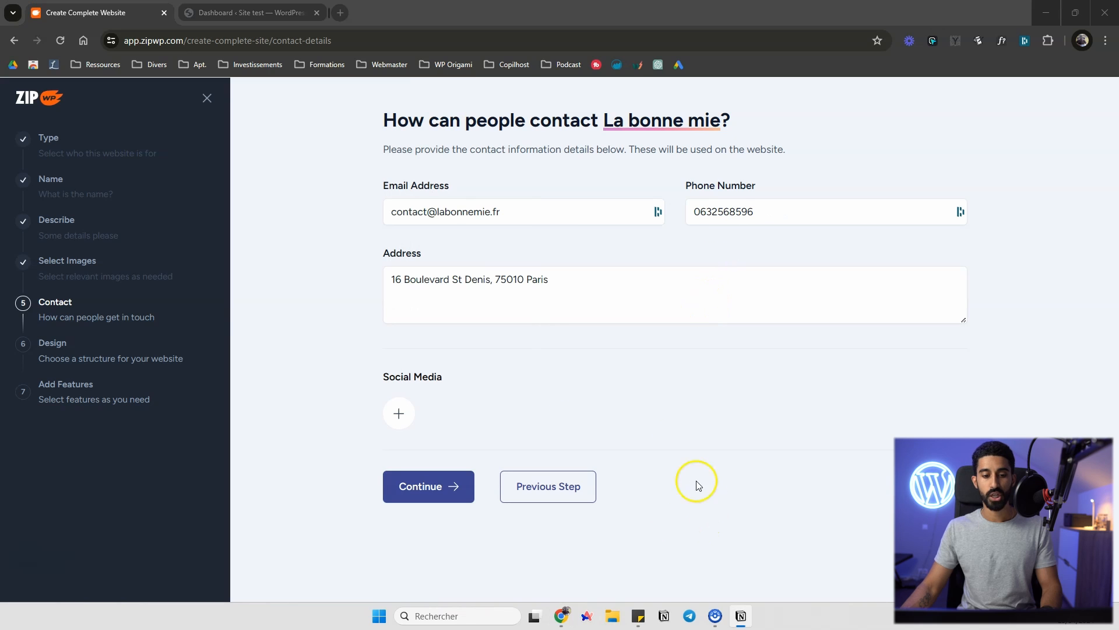
Add an Instagram social media link by pasting the bakery's profile URL, and continue
click(399, 411)
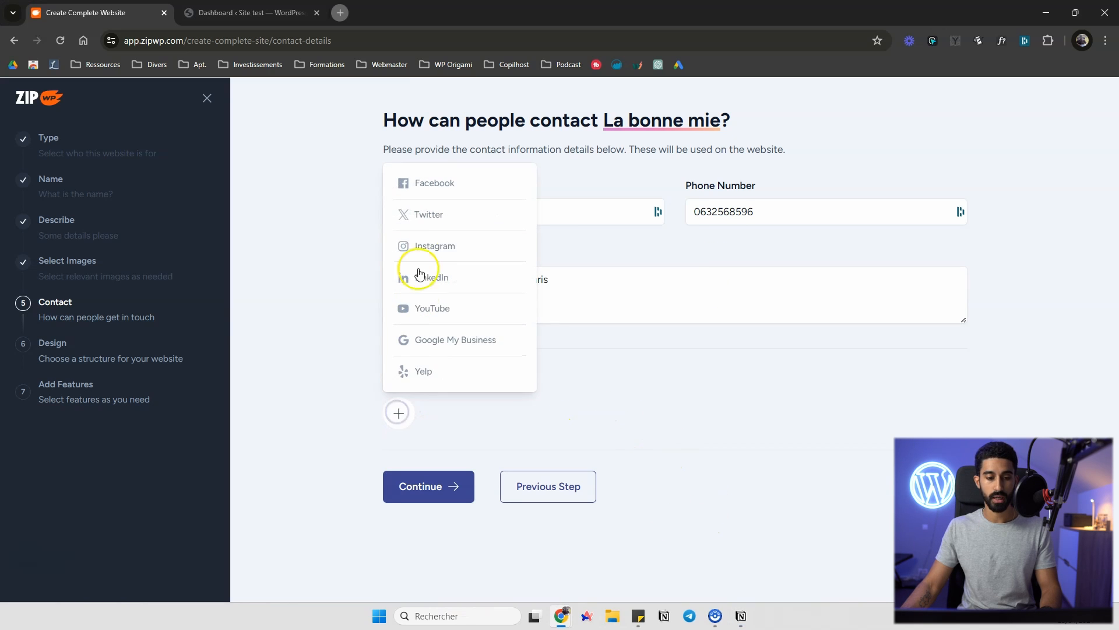
click(430, 245)
text(https://www.instagram.com/lamiecaline)
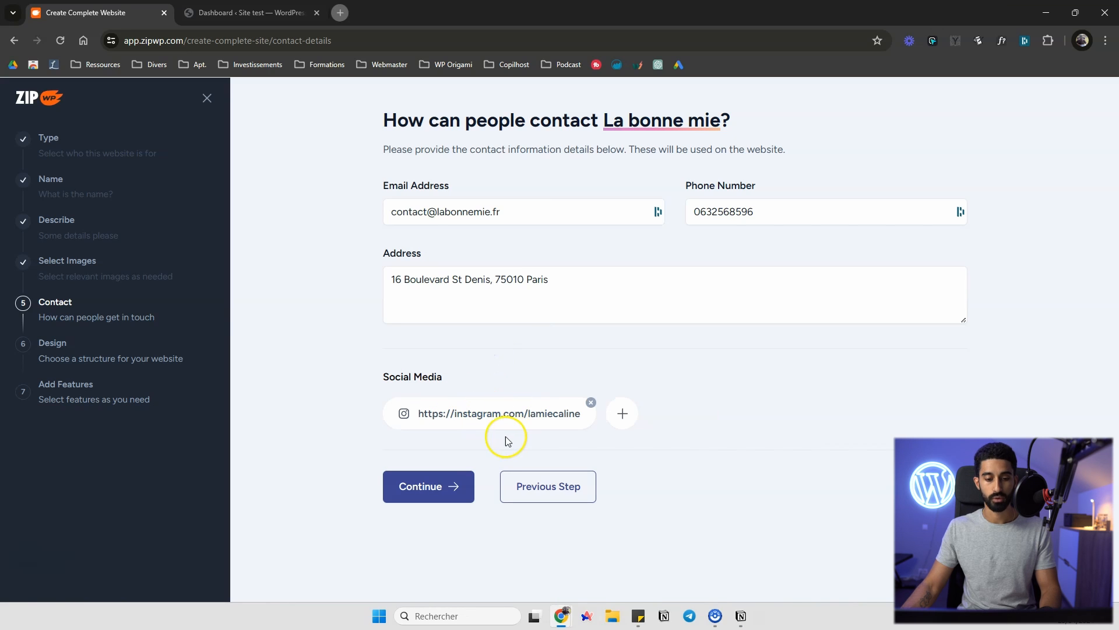
click(444, 487)
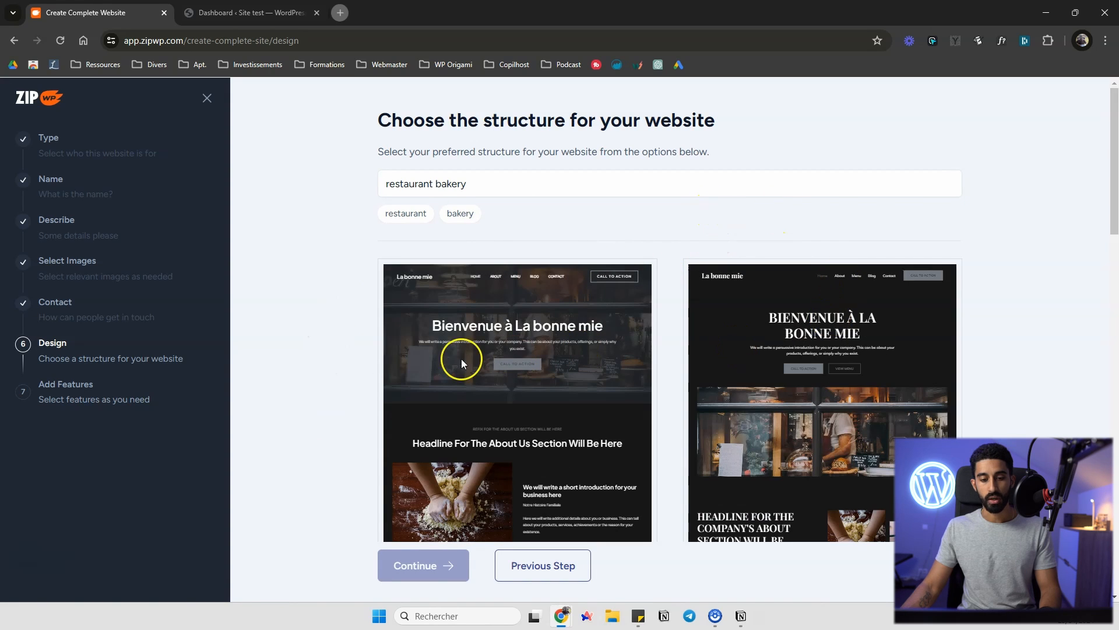
Compare the structure options and choose Option 4 as the website design, then continue
scroll(601, 330, down, 3)
scroll(578, 303, up, 3)
scroll(659, 315, down, 10)
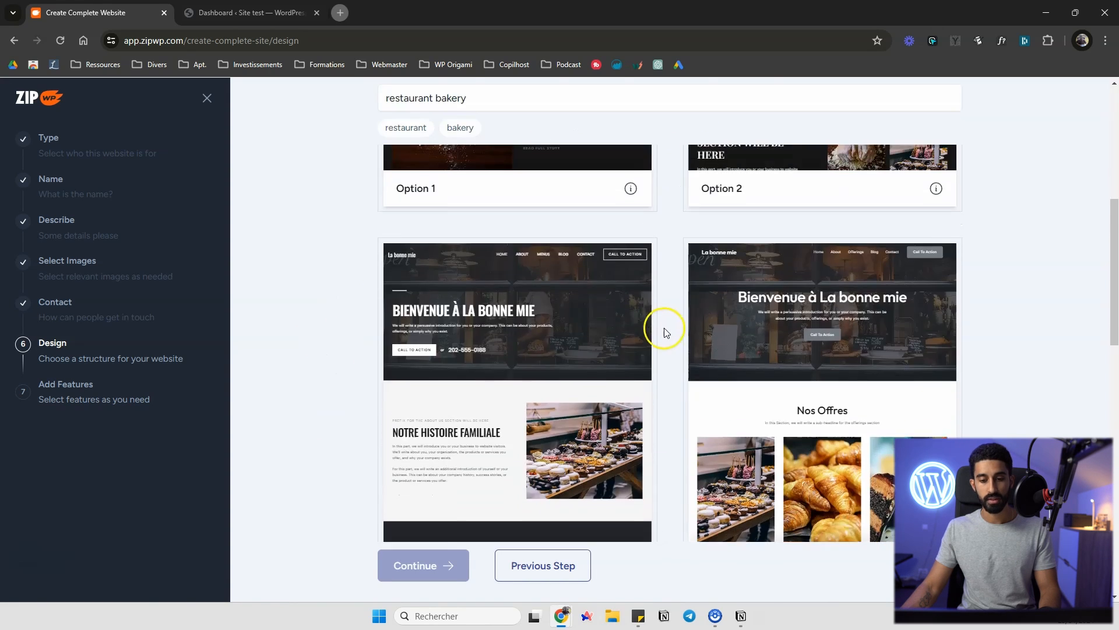
scroll(670, 315, up, 4)
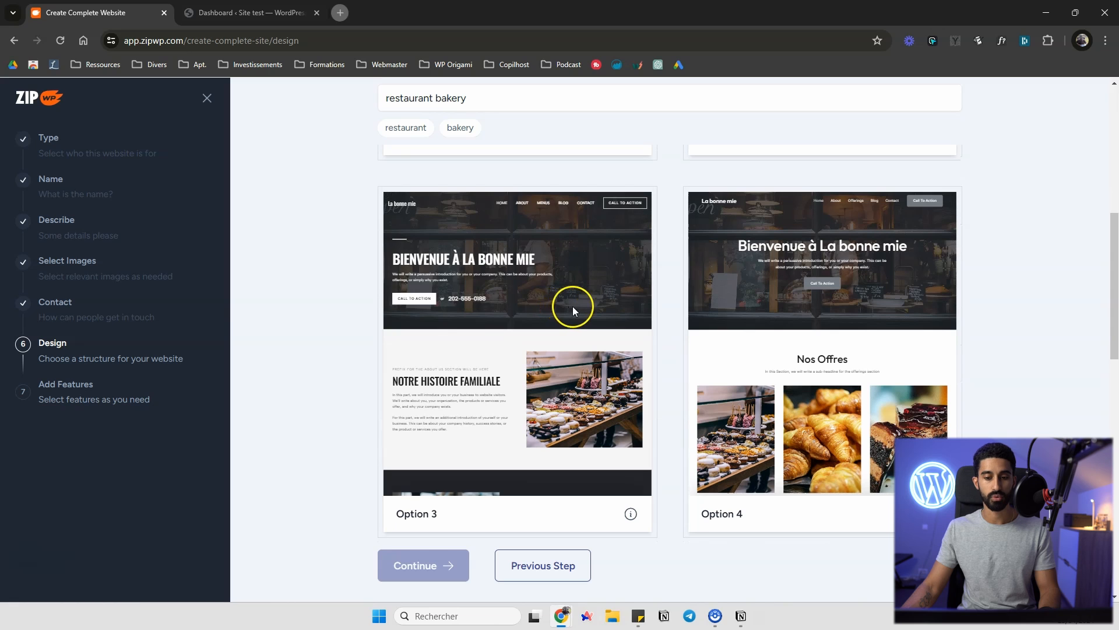
scroll(1007, 282, down, 5)
scroll(925, 252, up, 1)
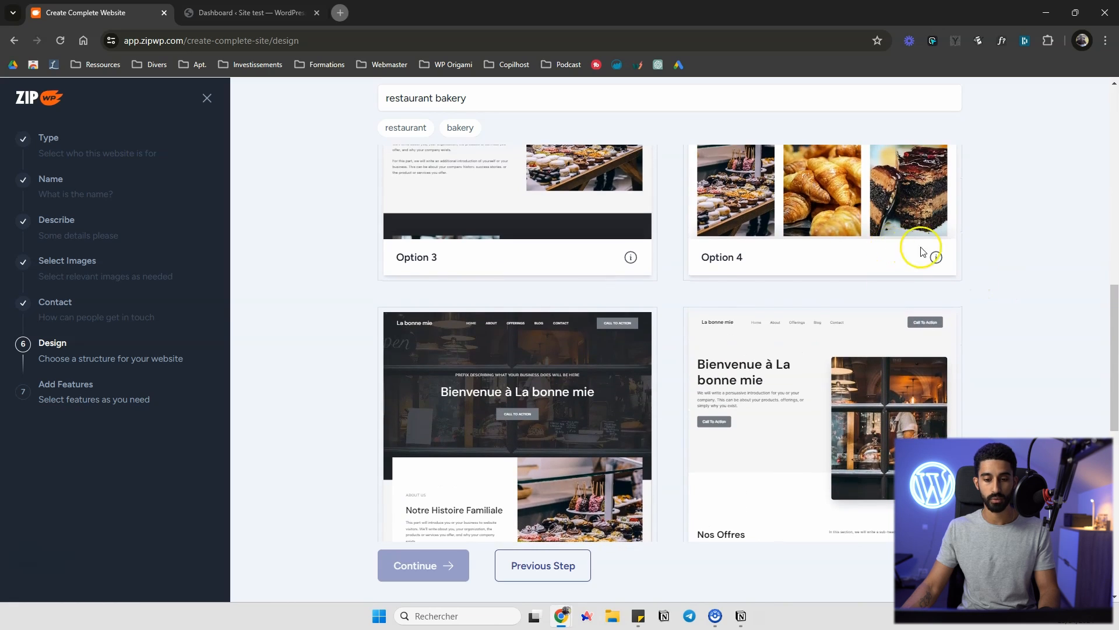
scroll(953, 257, down, 3)
scroll(1077, 270, up, 6)
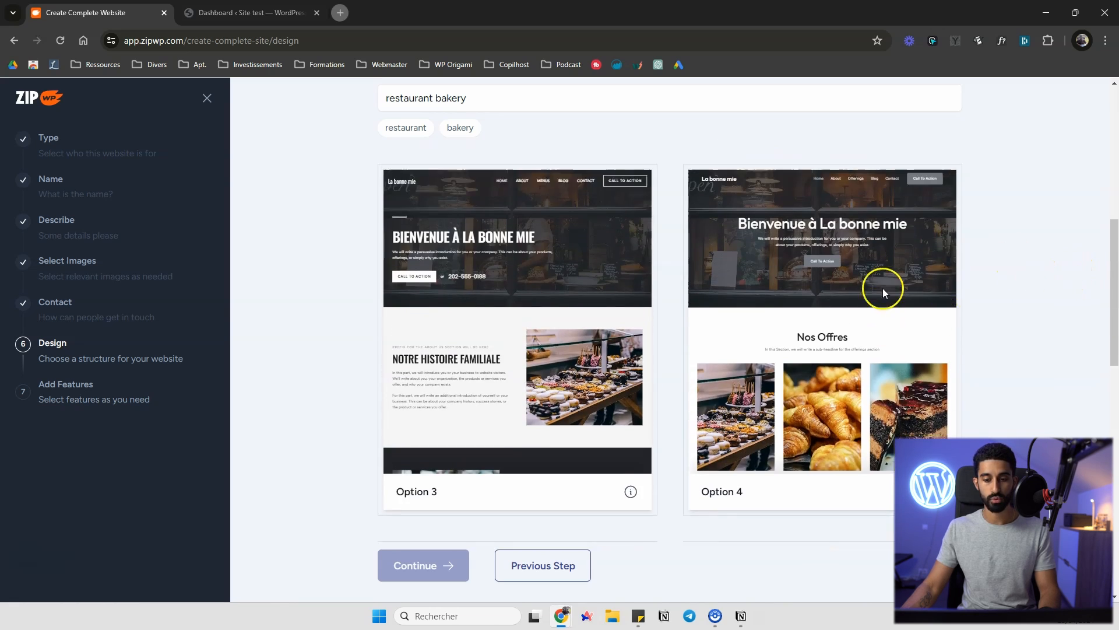
click(840, 309)
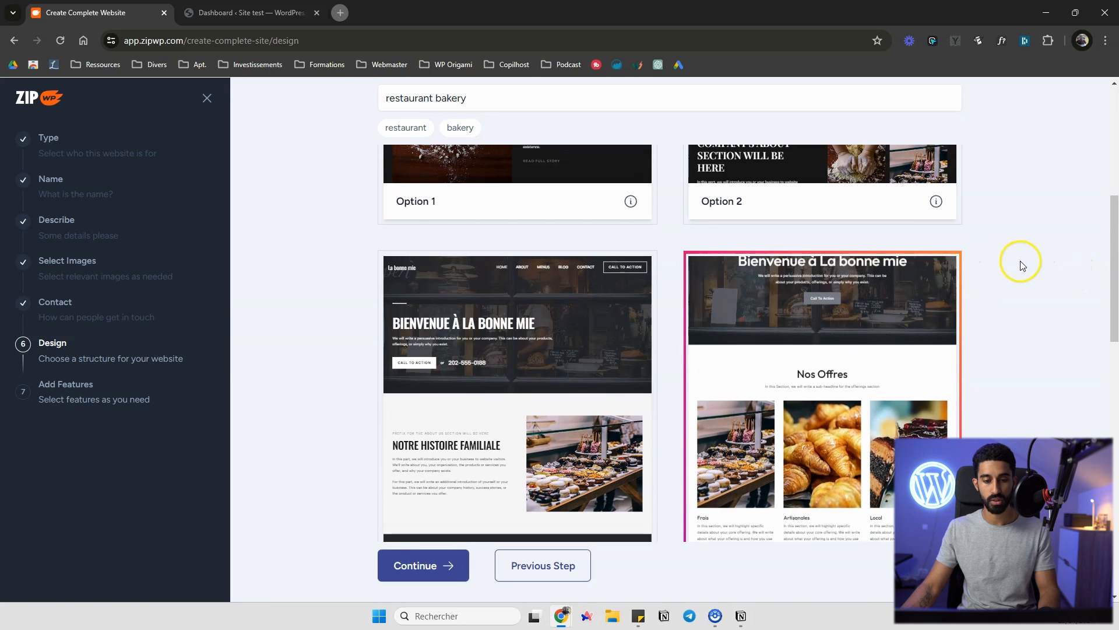
scroll(1039, 287, down, 2)
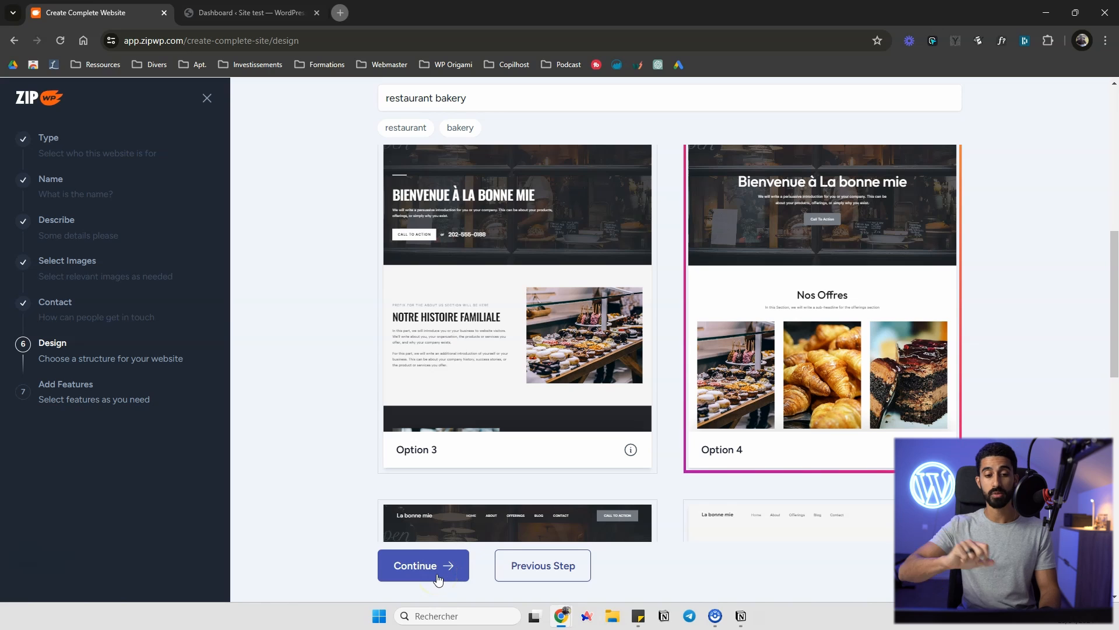
click(430, 576)
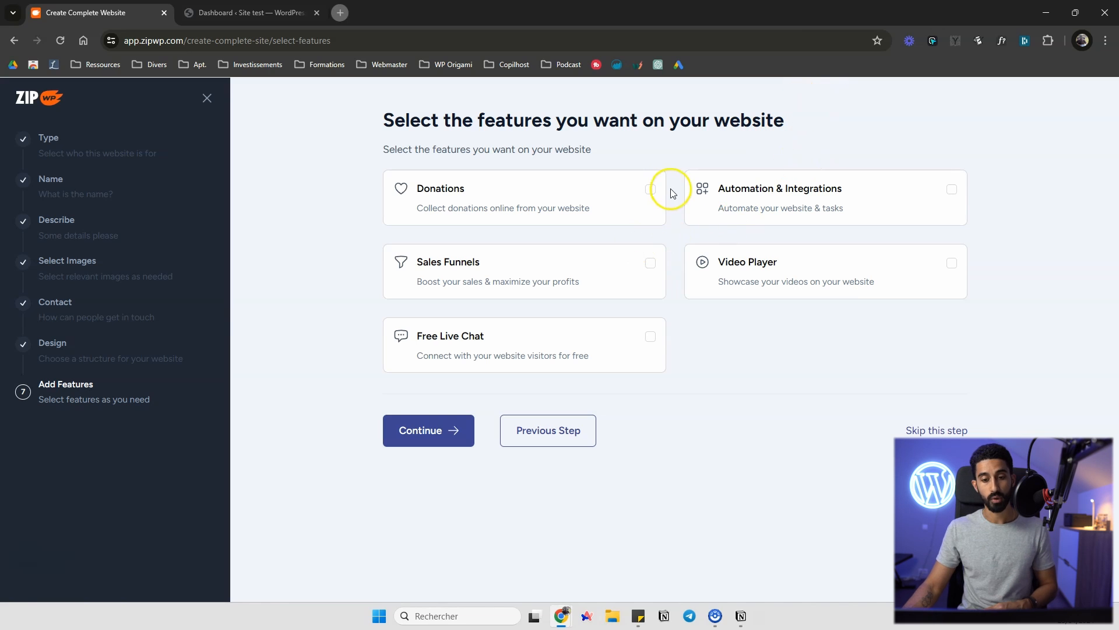
Enable the Donations, Video Player and Free Live Chat features and continue
click(651, 190)
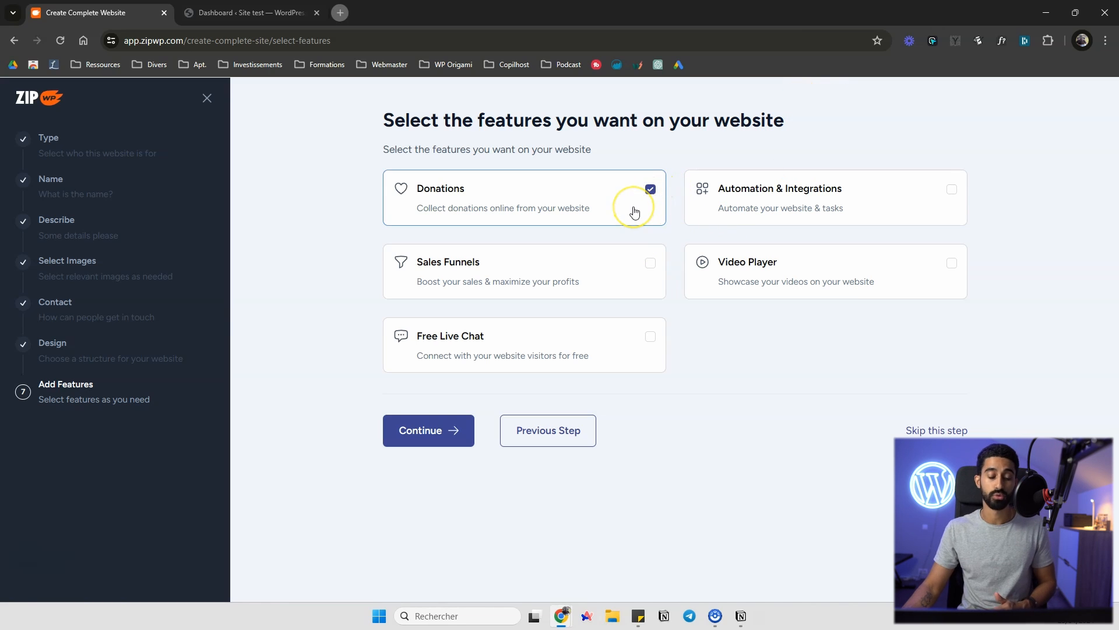
click(929, 265)
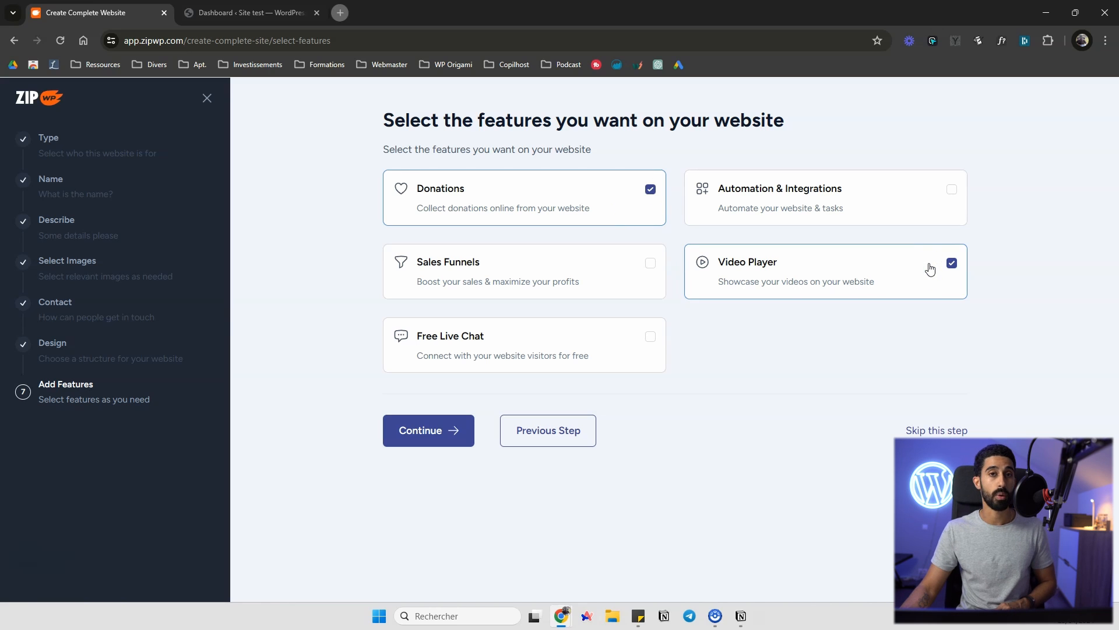
click(478, 348)
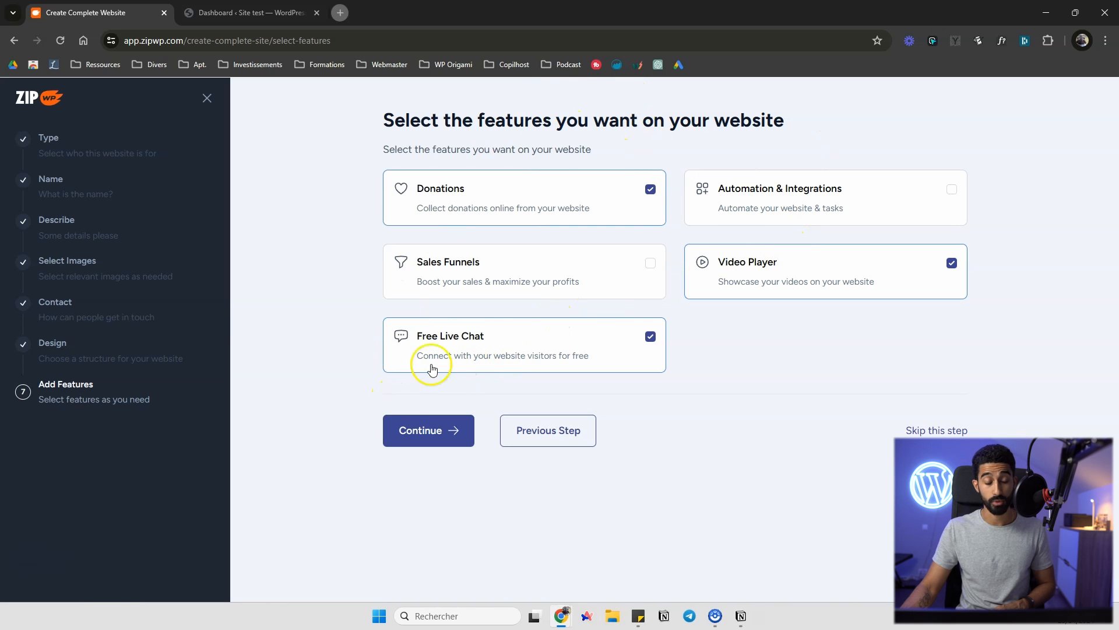
click(430, 444)
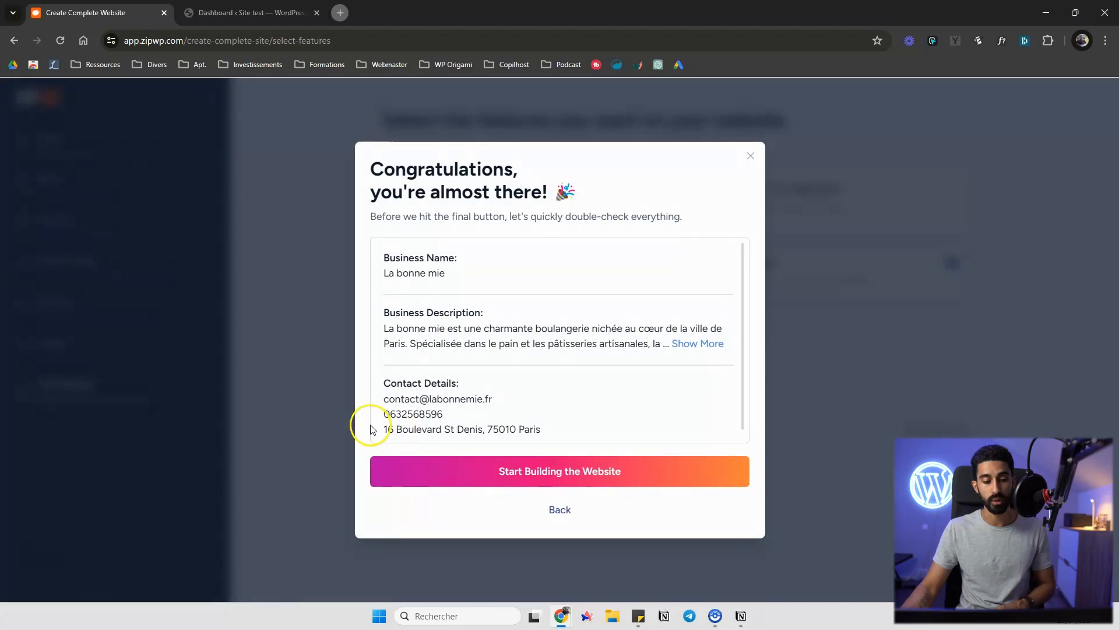
Start building the website and open the finished site's URL in a new browser tab
click(567, 472)
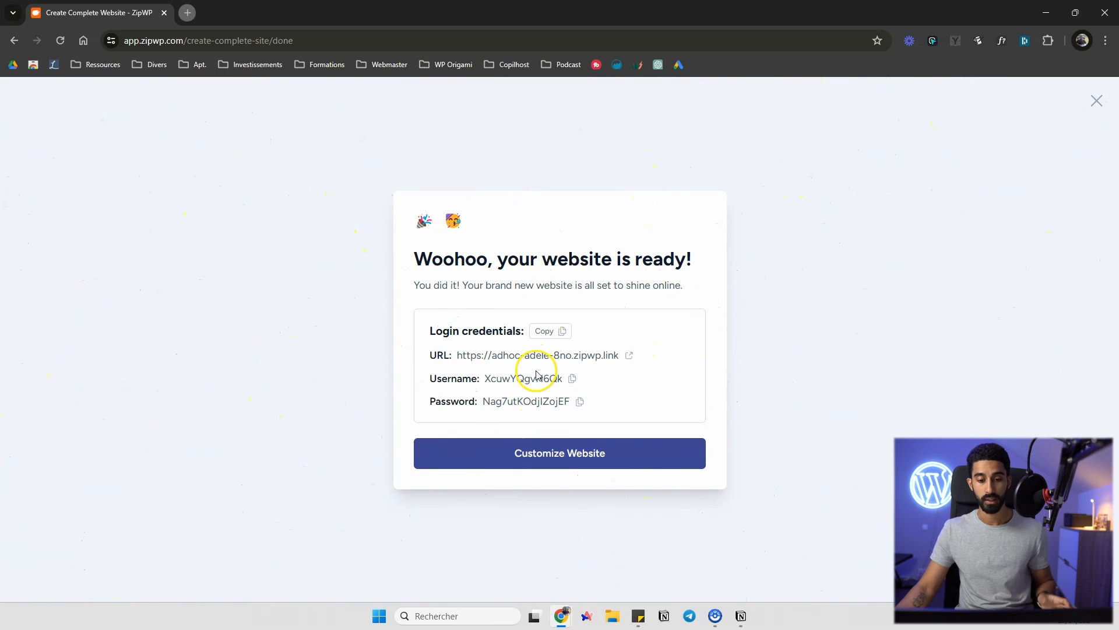
click(577, 448)
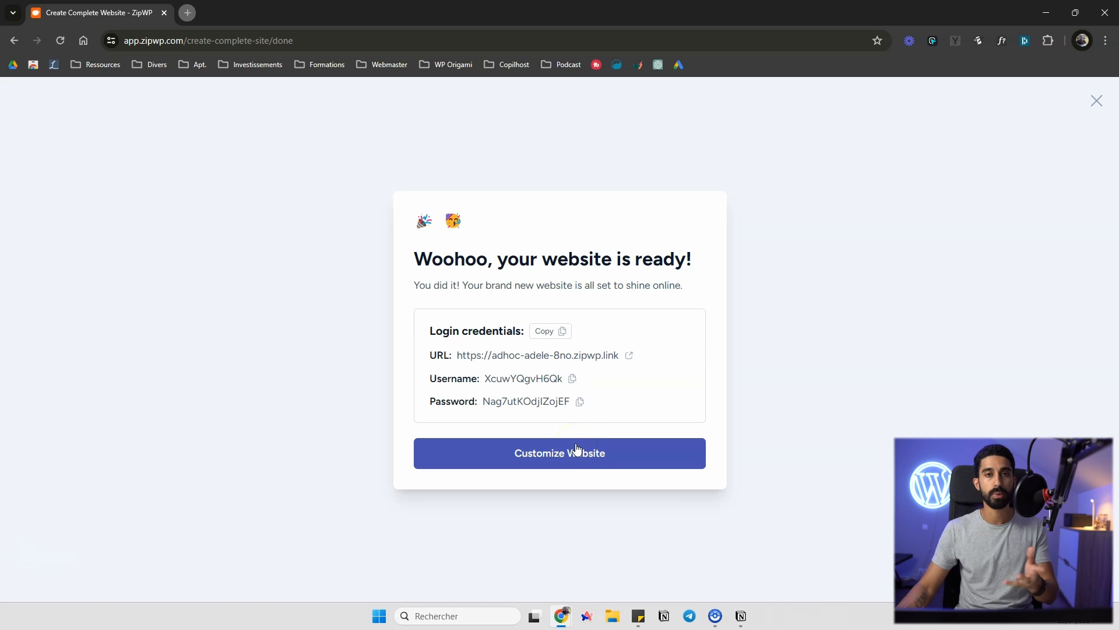
click(558, 434)
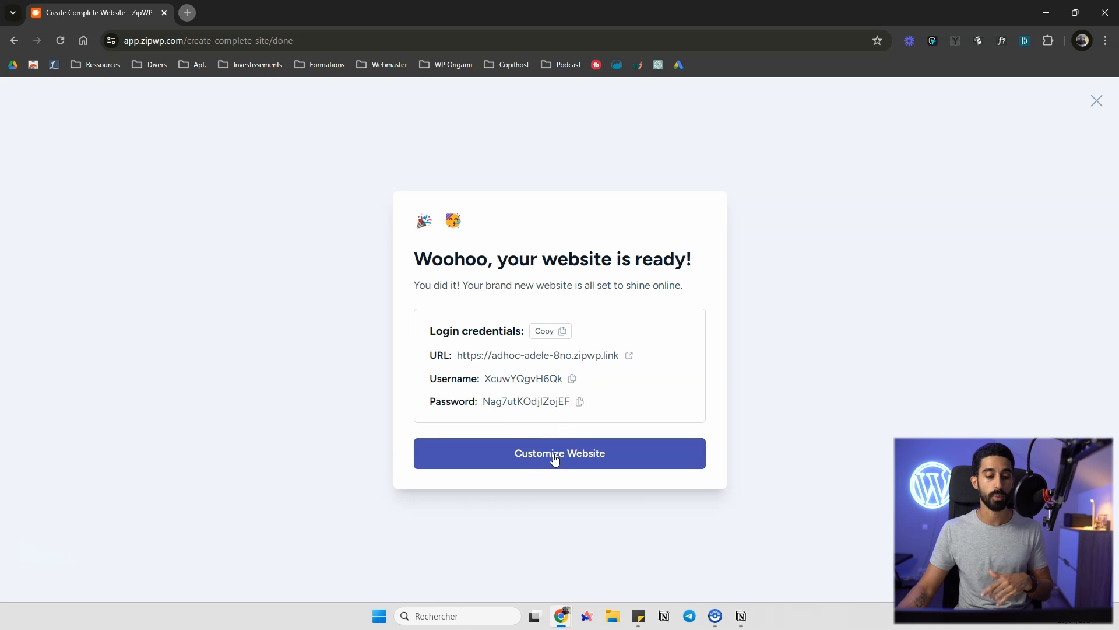
click(551, 456)
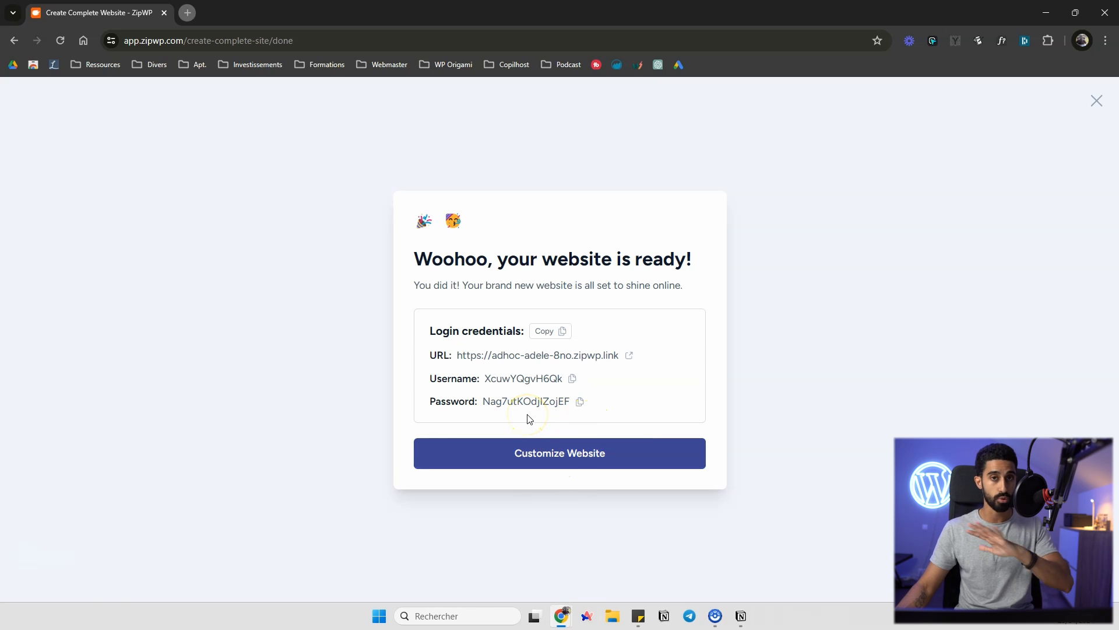
middle_click(551, 355)
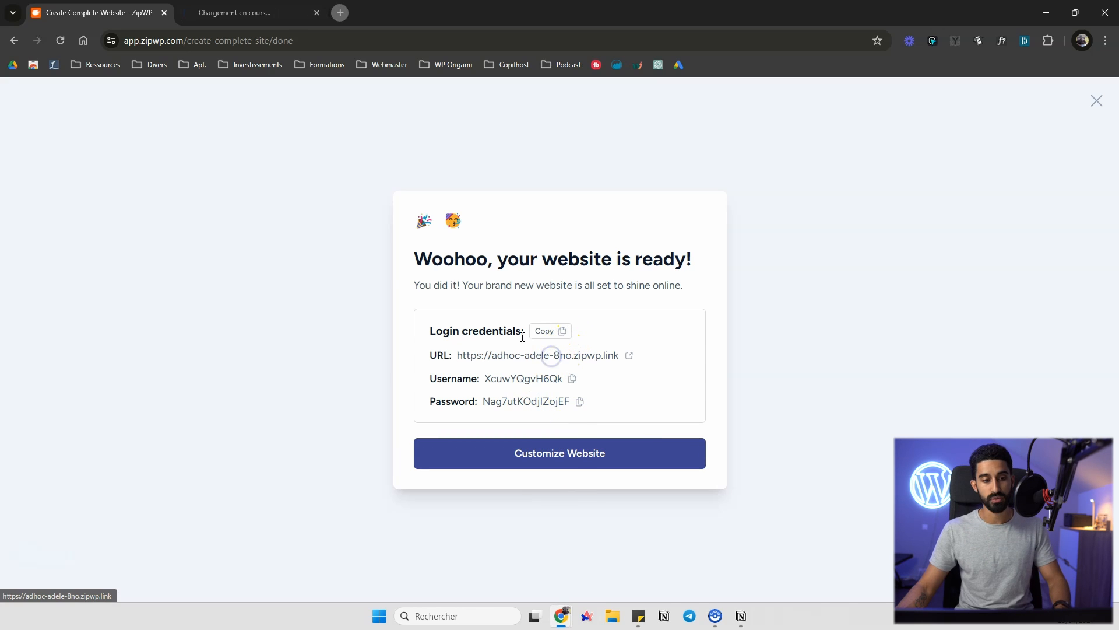
click(233, 13)
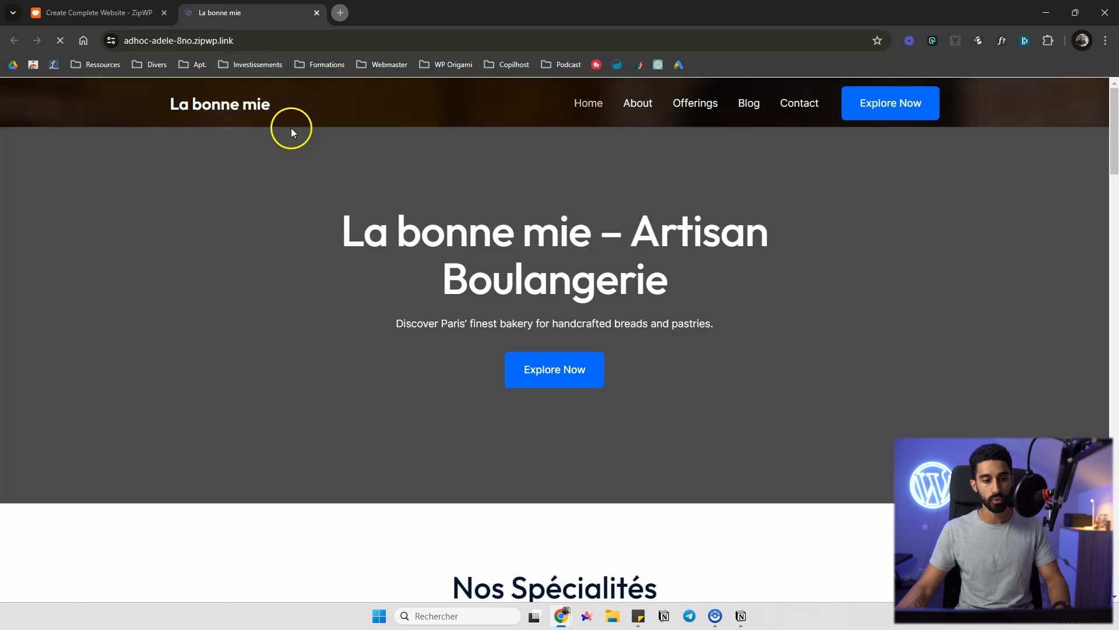
Examine the generated home page's hero banner and specialties section
scroll(449, 196, down, 2)
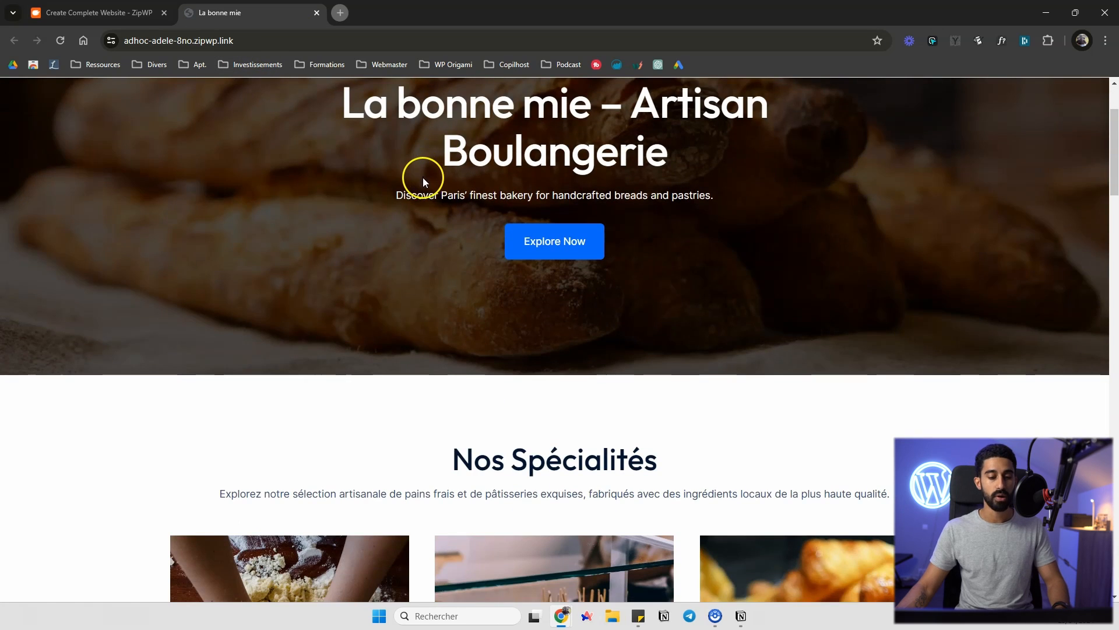
scroll(423, 178, up, 2)
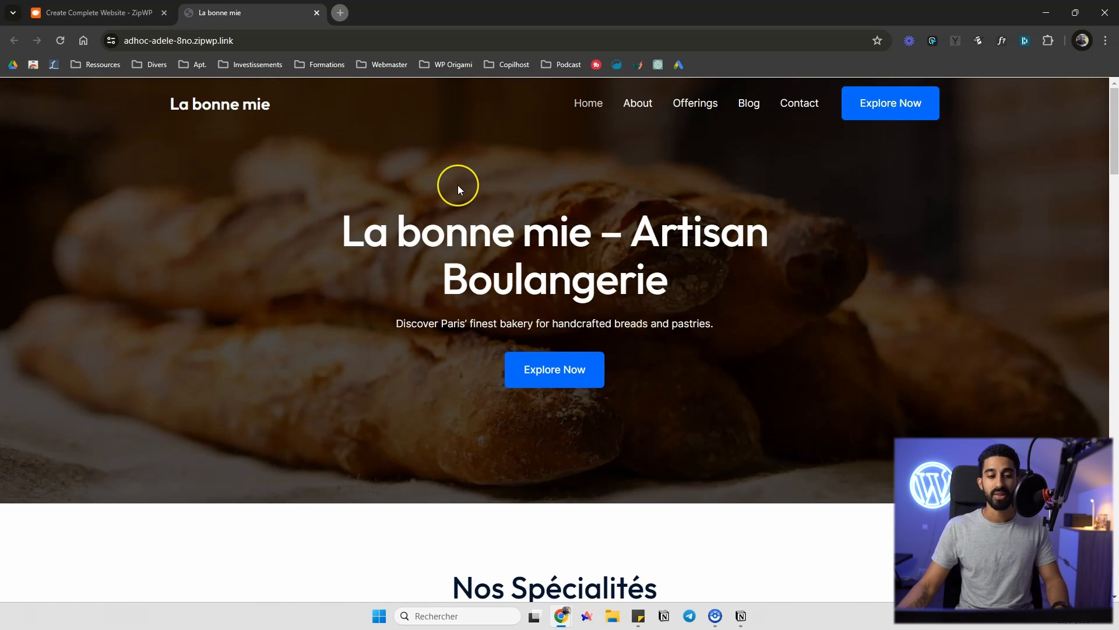
scroll(458, 187, down, 12)
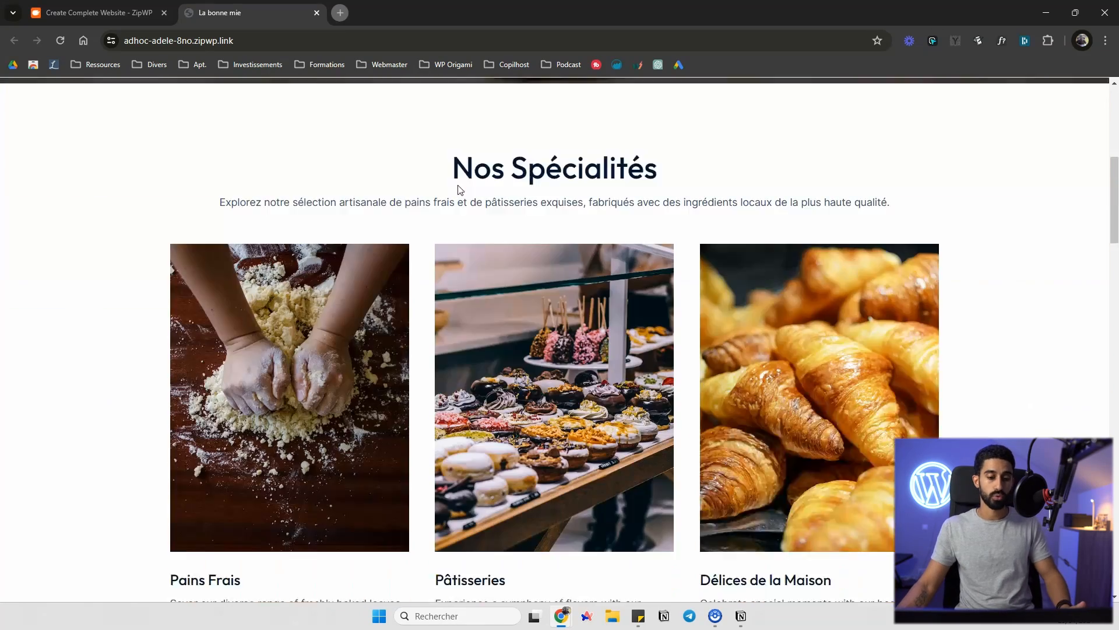
scroll(484, 192, up, 8)
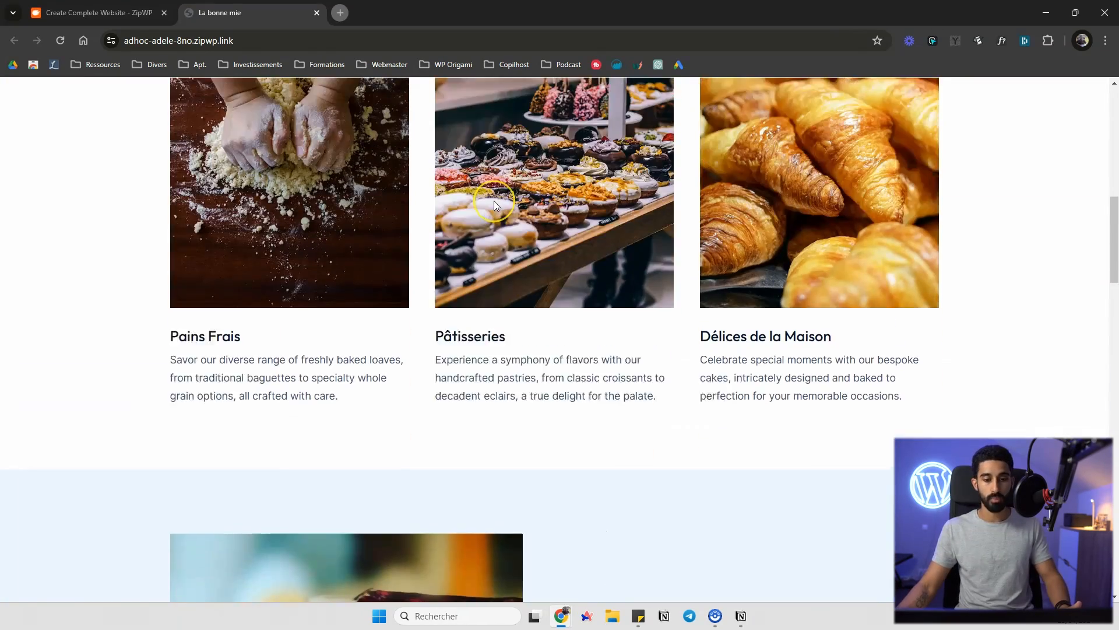
scroll(494, 206, up, 3)
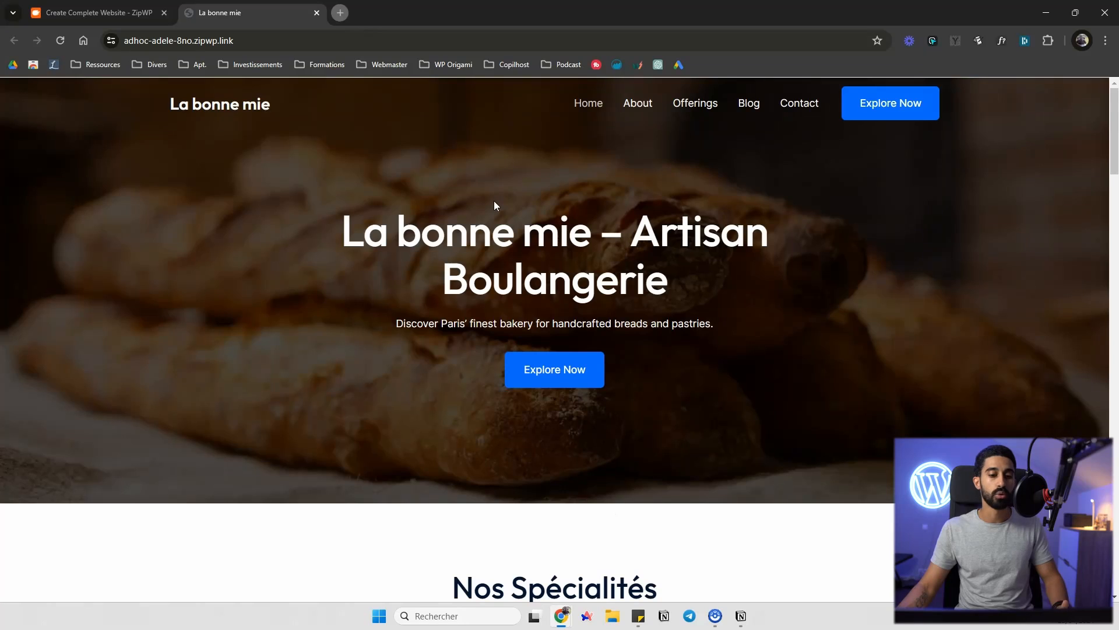
scroll(494, 200, down, 8)
scroll(488, 194, up, 8)
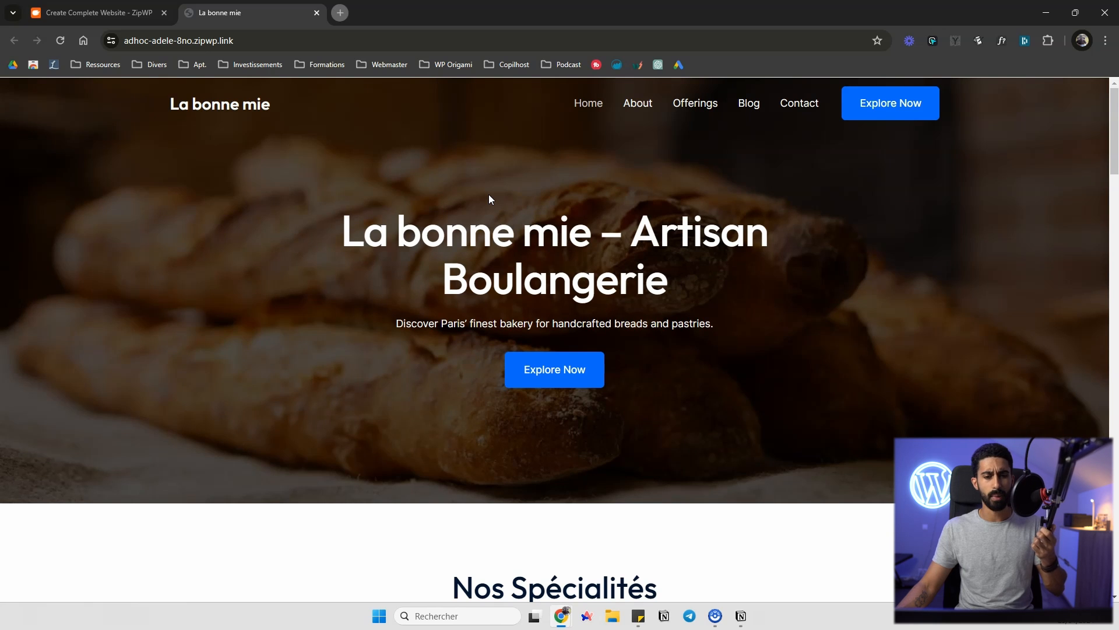
scroll(489, 199, down, 2)
scroll(489, 197, down, 6)
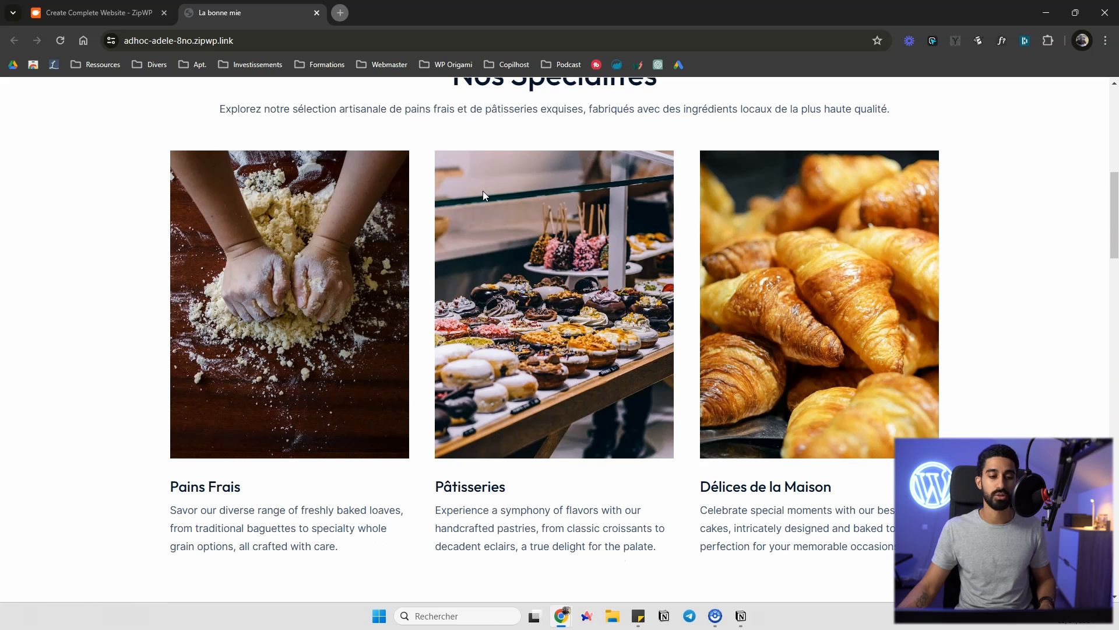
scroll(483, 191, up, 8)
drag(395, 323, 652, 321)
scroll(562, 292, down, 6)
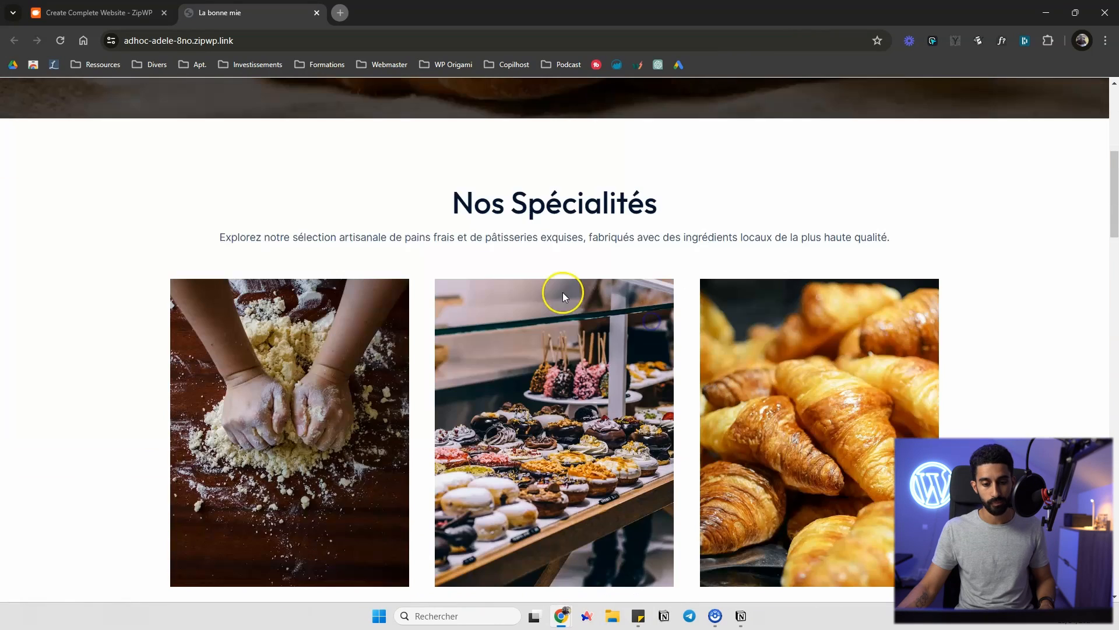
drag(313, 236, 710, 234)
click(710, 234)
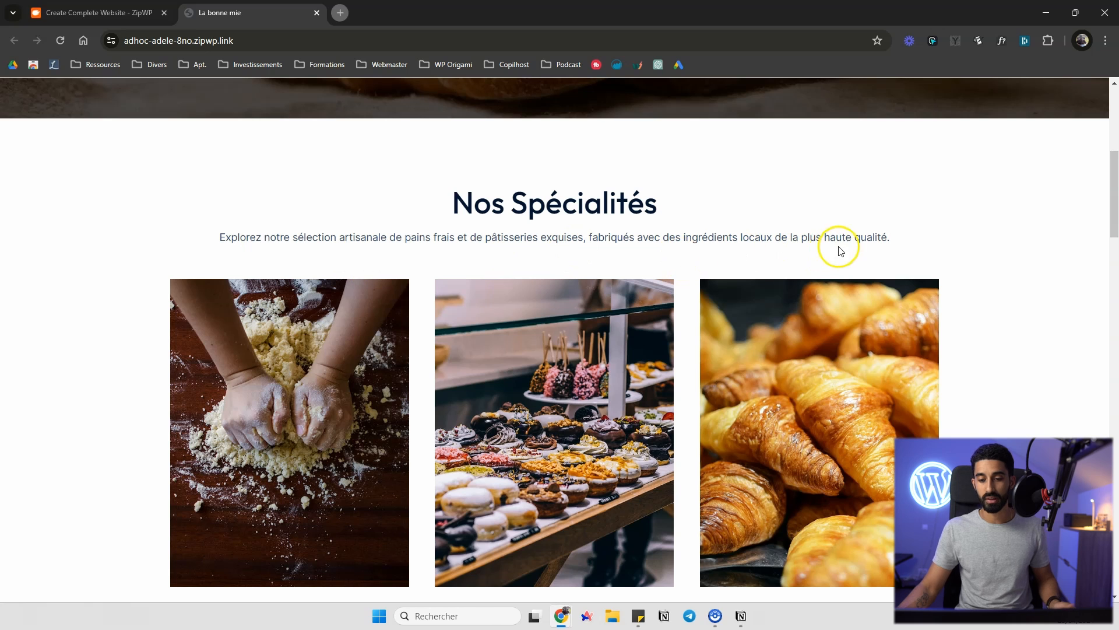
Scroll through the rest of the home page down to the footer and back to the top
scroll(795, 237, down, 5)
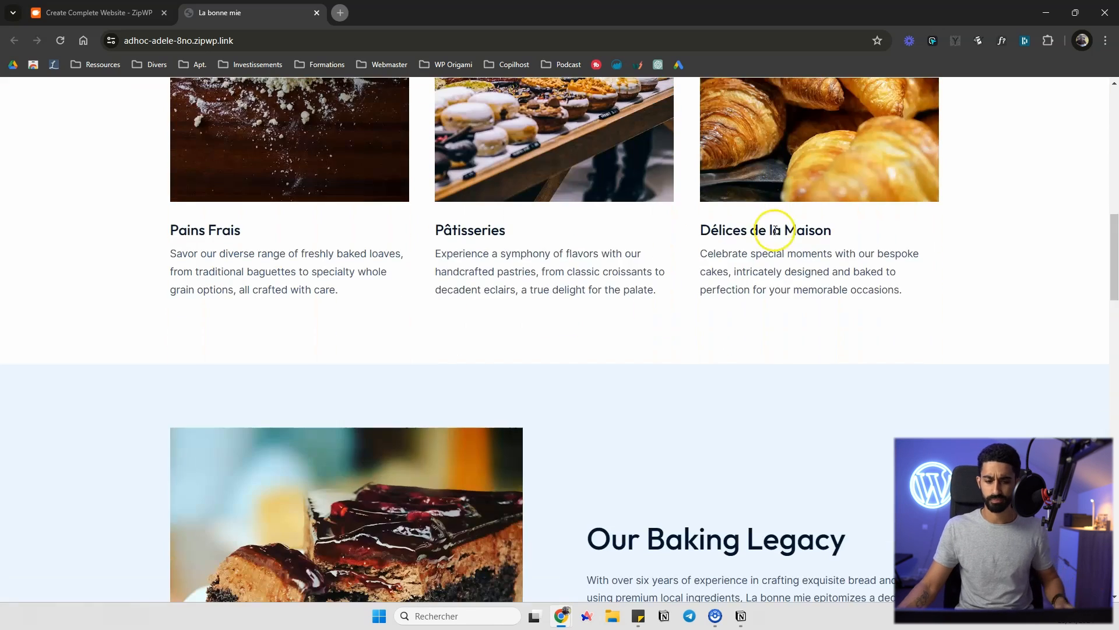
double_click(551, 252)
drag(547, 246, 655, 271)
scroll(464, 237, down, 4)
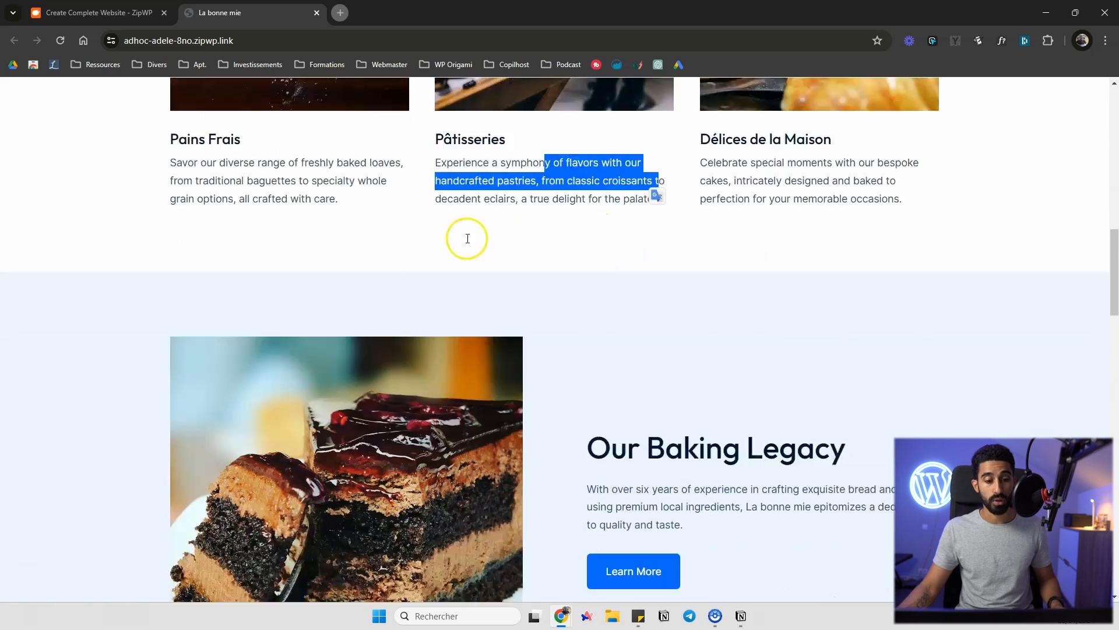
drag(670, 323, 638, 341)
scroll(692, 325, down, 11)
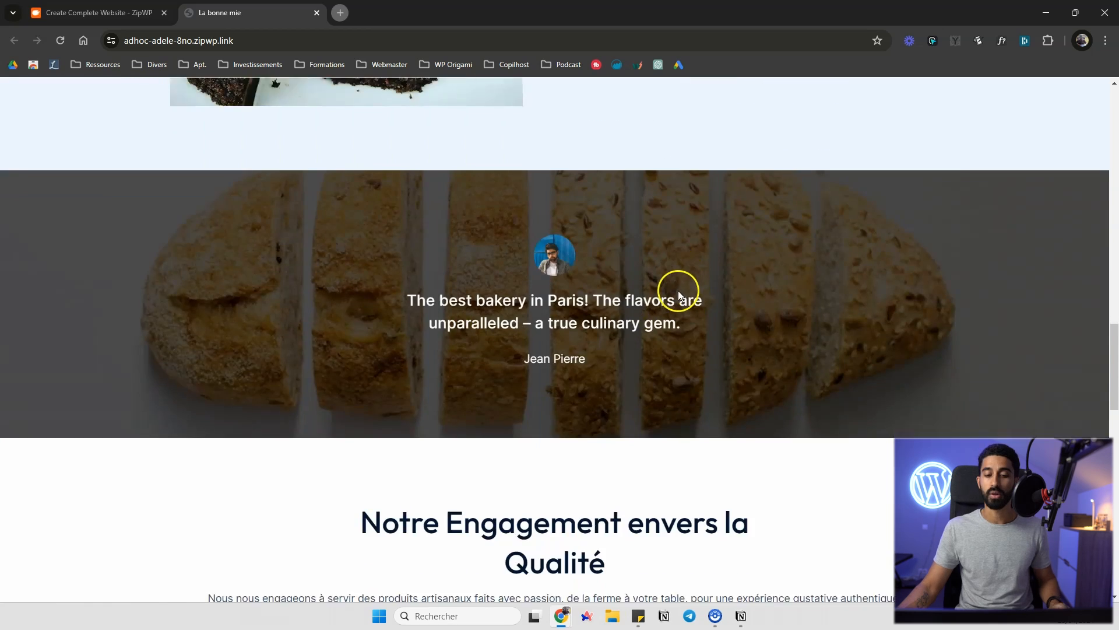
scroll(668, 279, down, 1)
scroll(648, 155, up, 1)
scroll(637, 182, up, 3)
scroll(624, 181, down, 3)
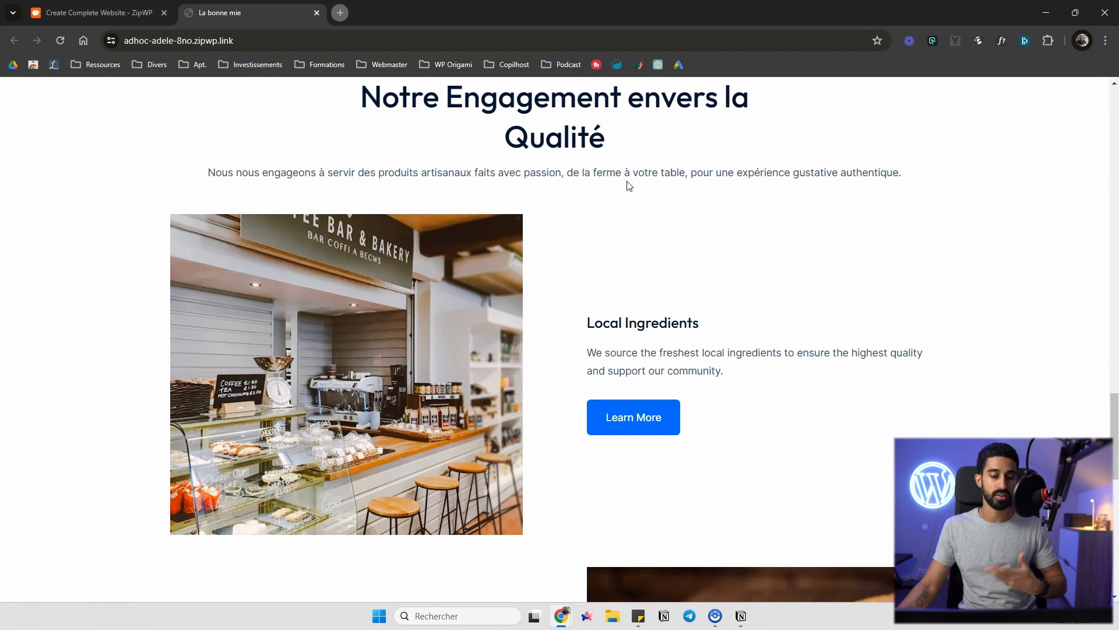
scroll(590, 196, down, 10)
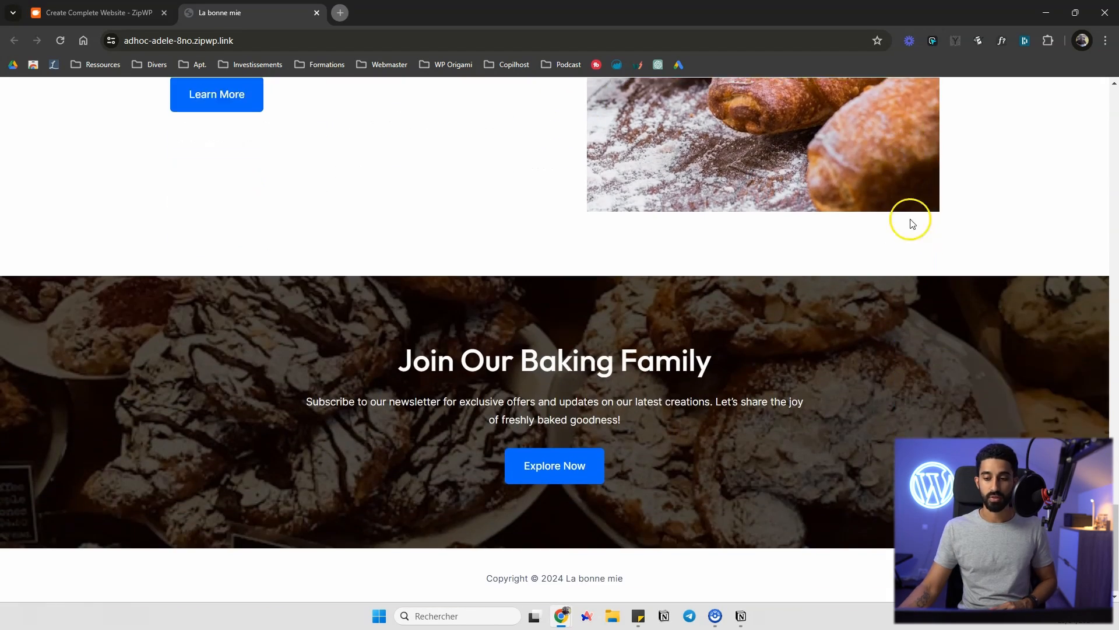
scroll(812, 327, up, 10)
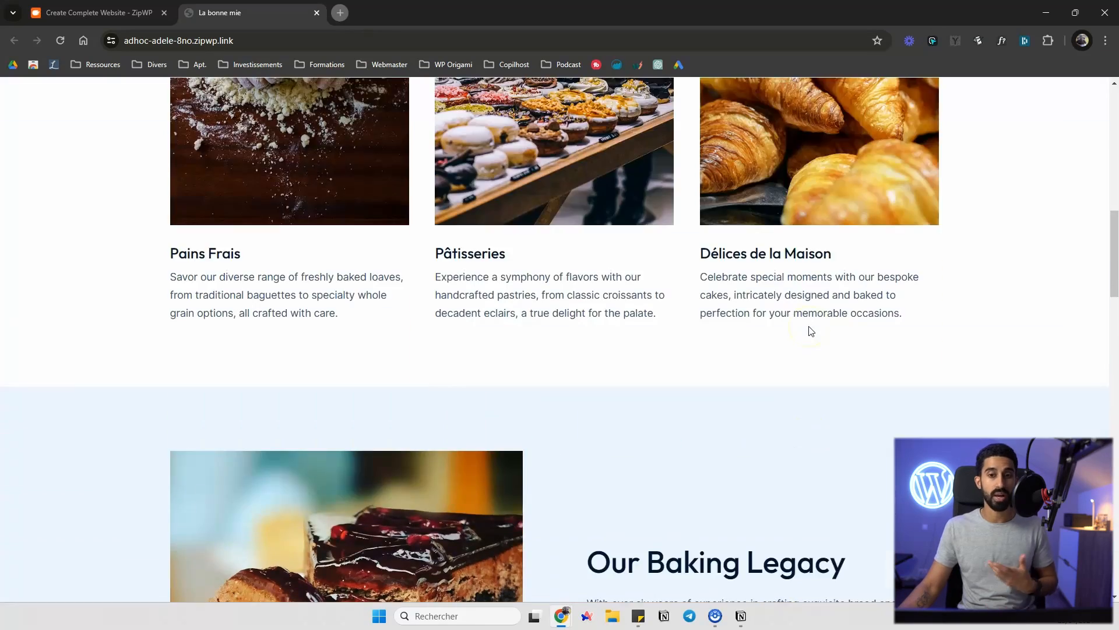
scroll(811, 330, up, 8)
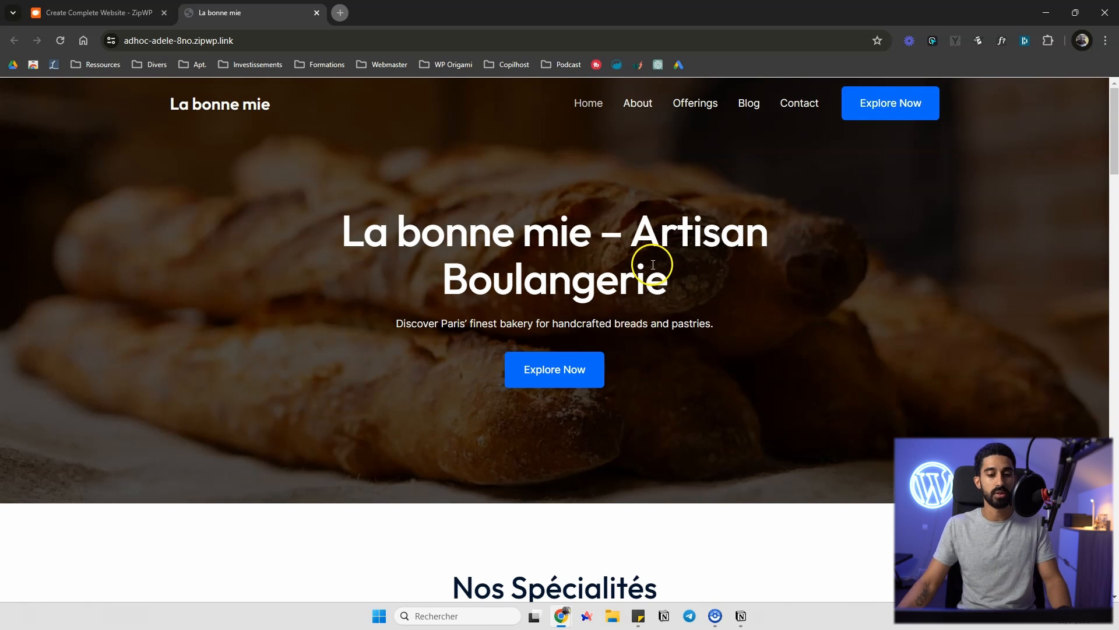
Open the About page and read through its content
click(638, 106)
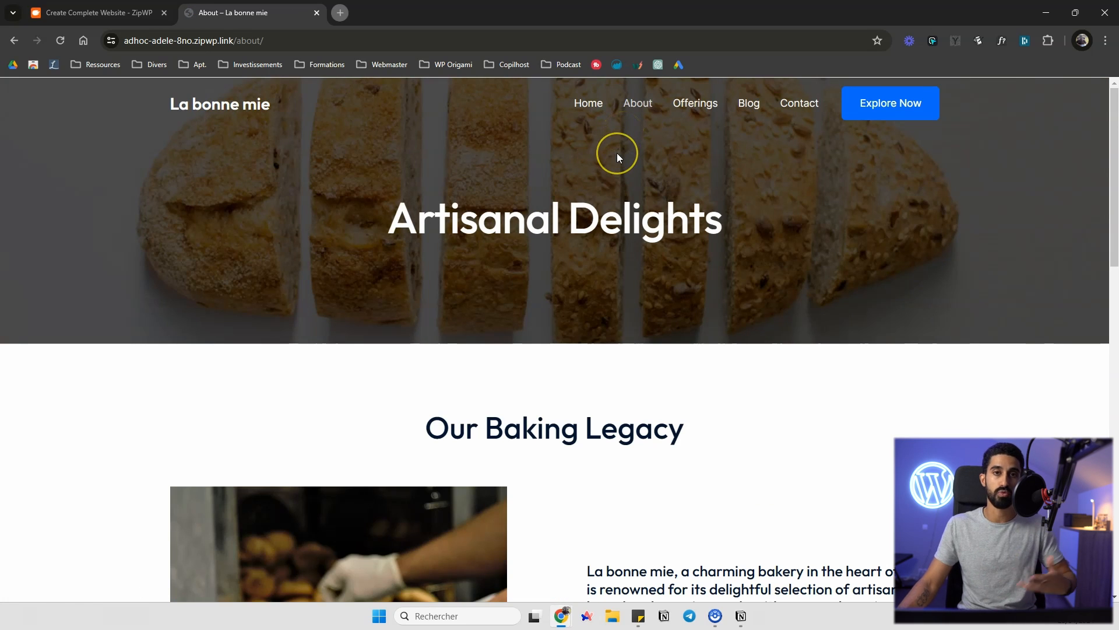
scroll(617, 152, down, 1)
scroll(612, 169, down, 3)
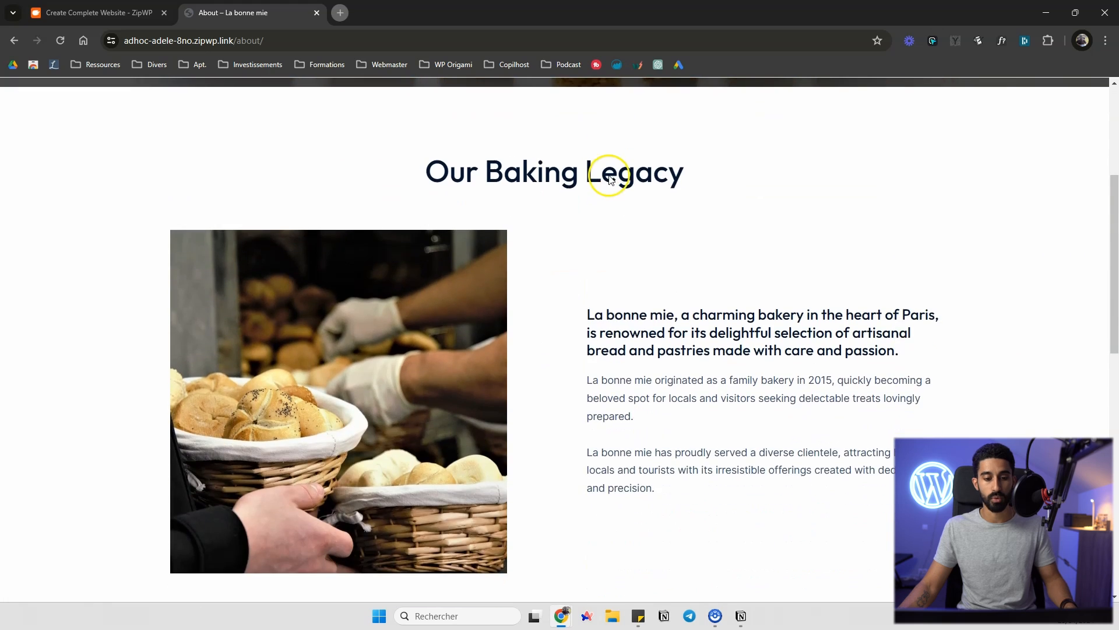
scroll(604, 173, up, 4)
scroll(605, 179, down, 5)
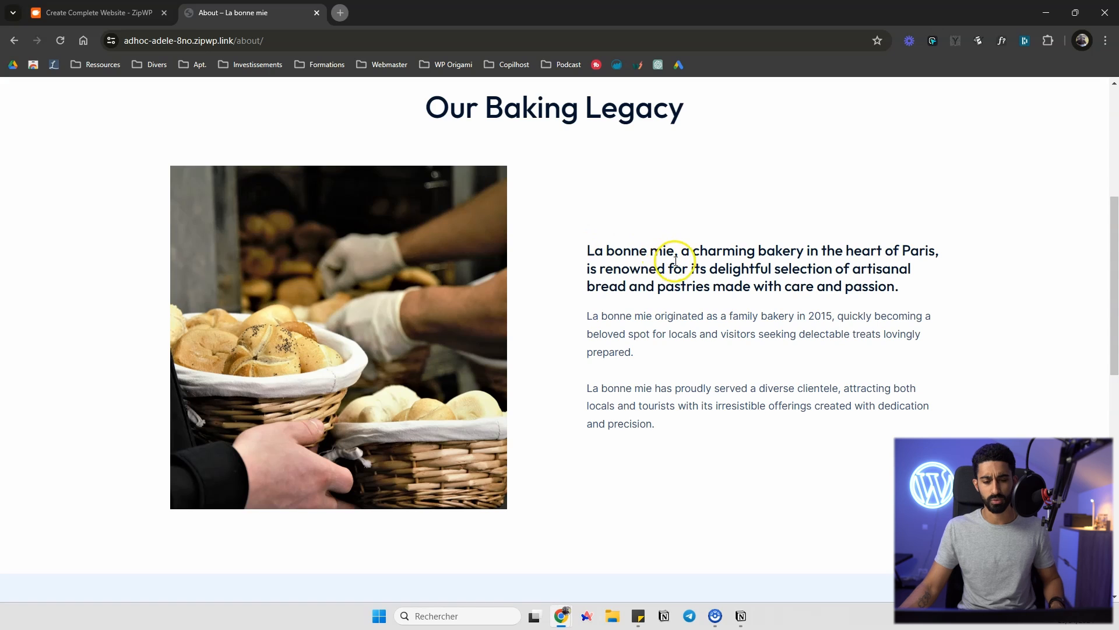
scroll(677, 260, down, 11)
scroll(670, 230, up, 7)
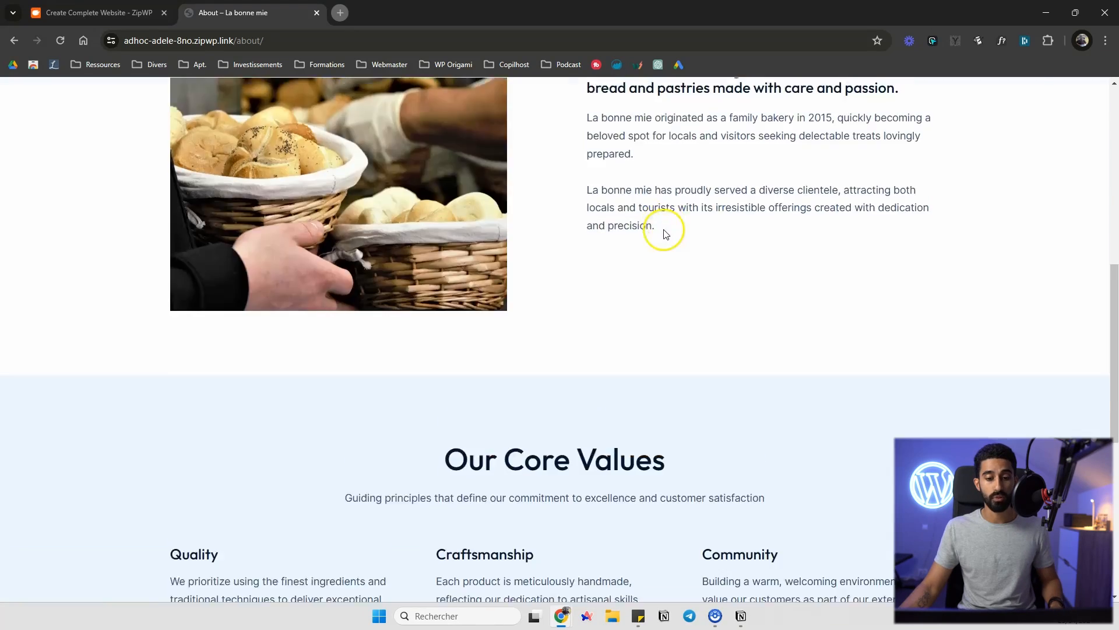
scroll(664, 234, up, 10)
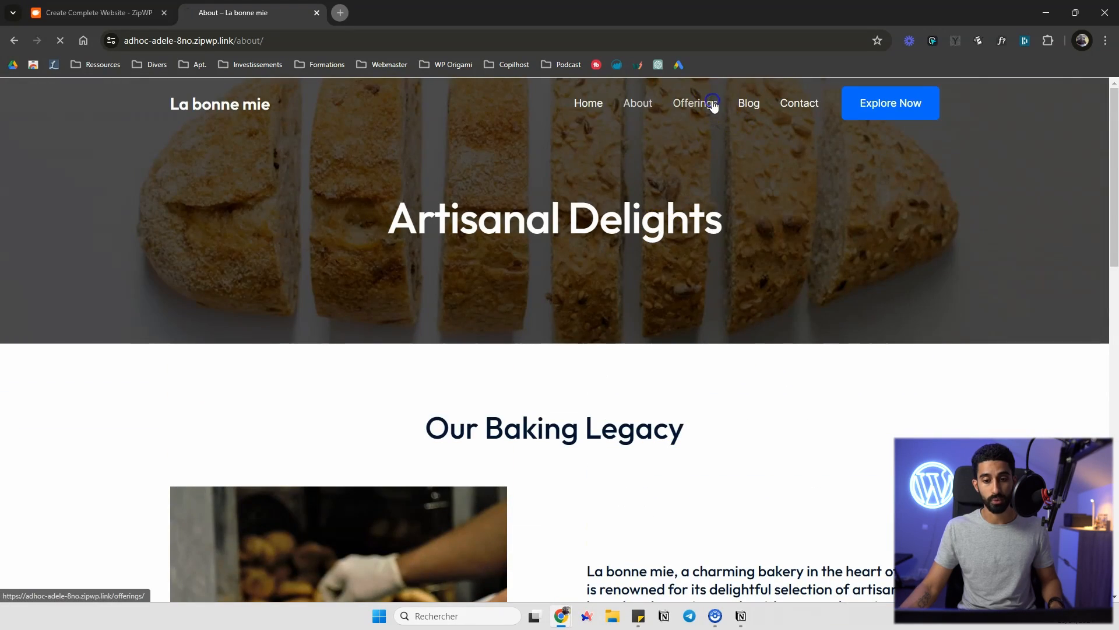
Browse the Offerings, Blog and Contact pages, then return to the home page via the site logo
click(707, 96)
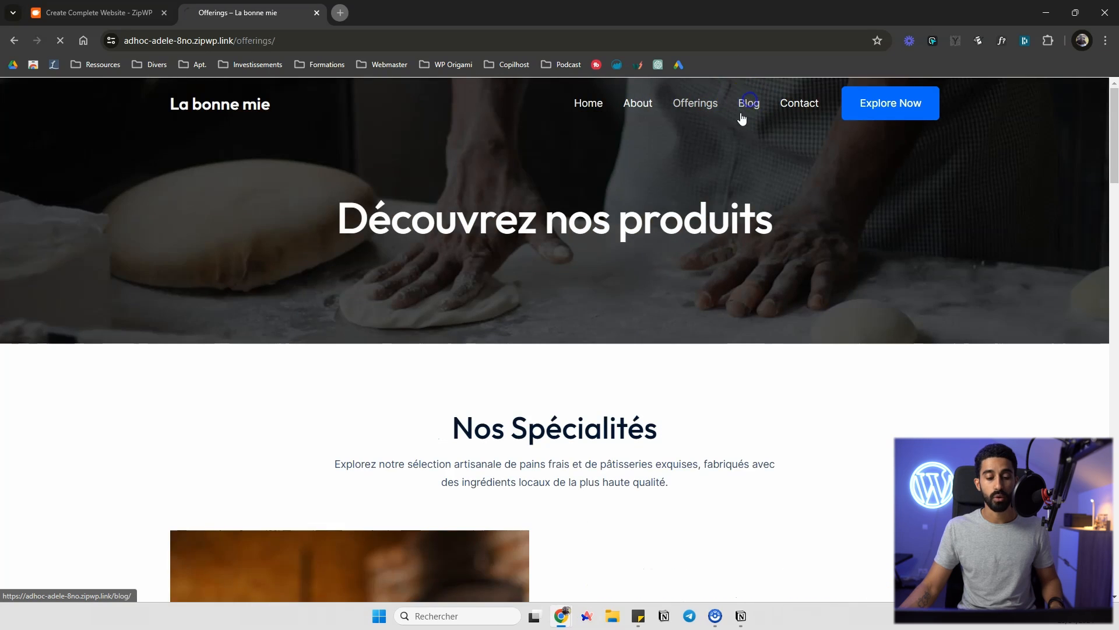
scroll(717, 174, down, 5)
scroll(732, 120, up, 5)
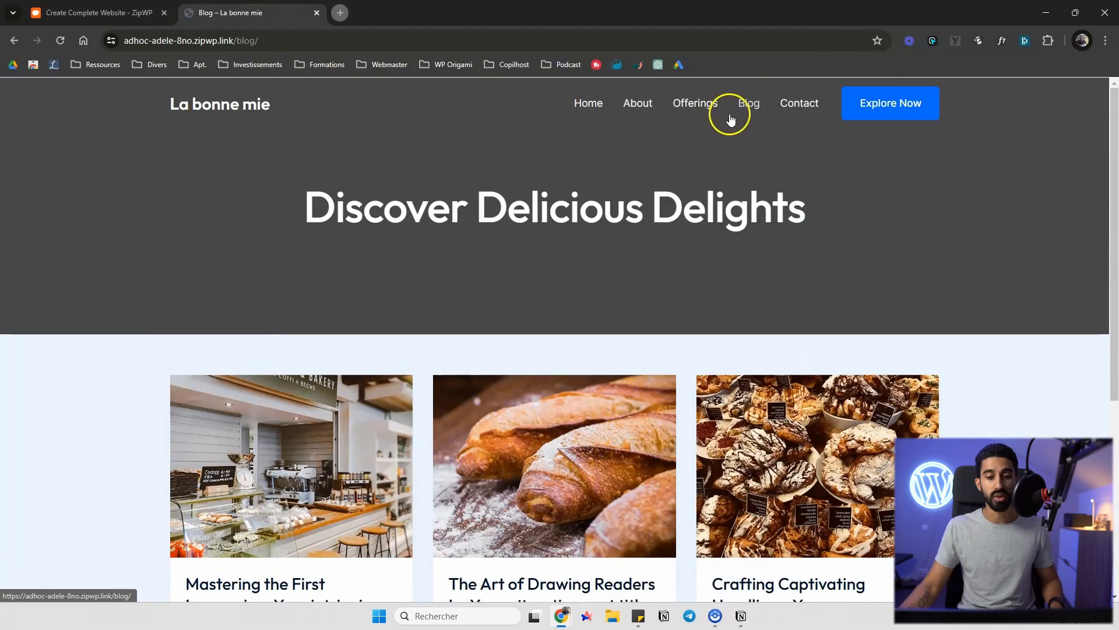
click(795, 104)
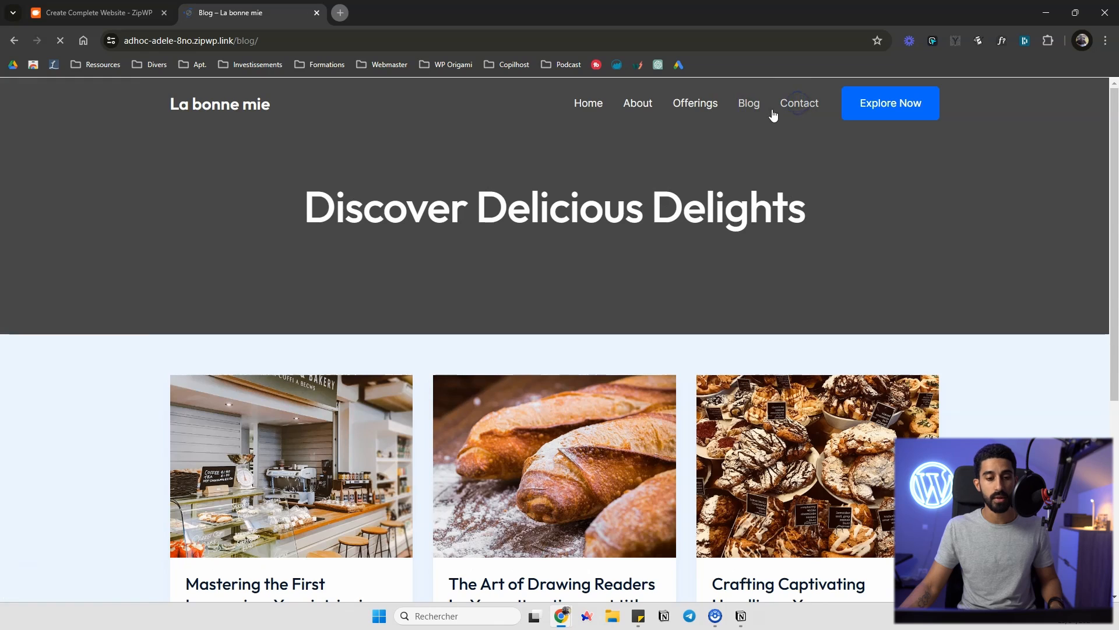
scroll(772, 112, down, 8)
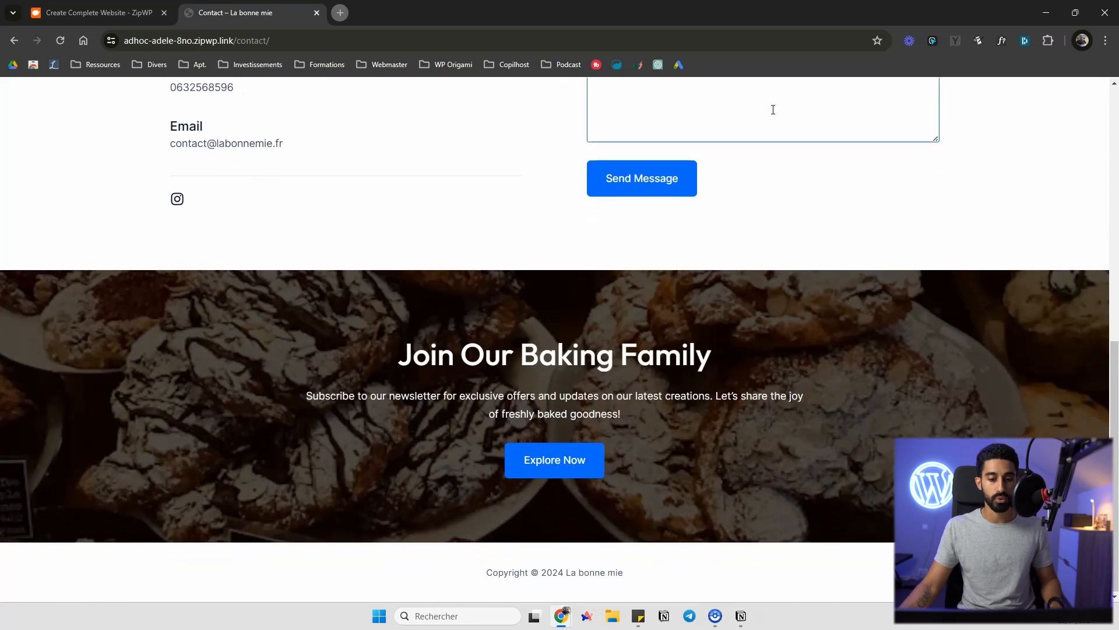
scroll(766, 117, up, 8)
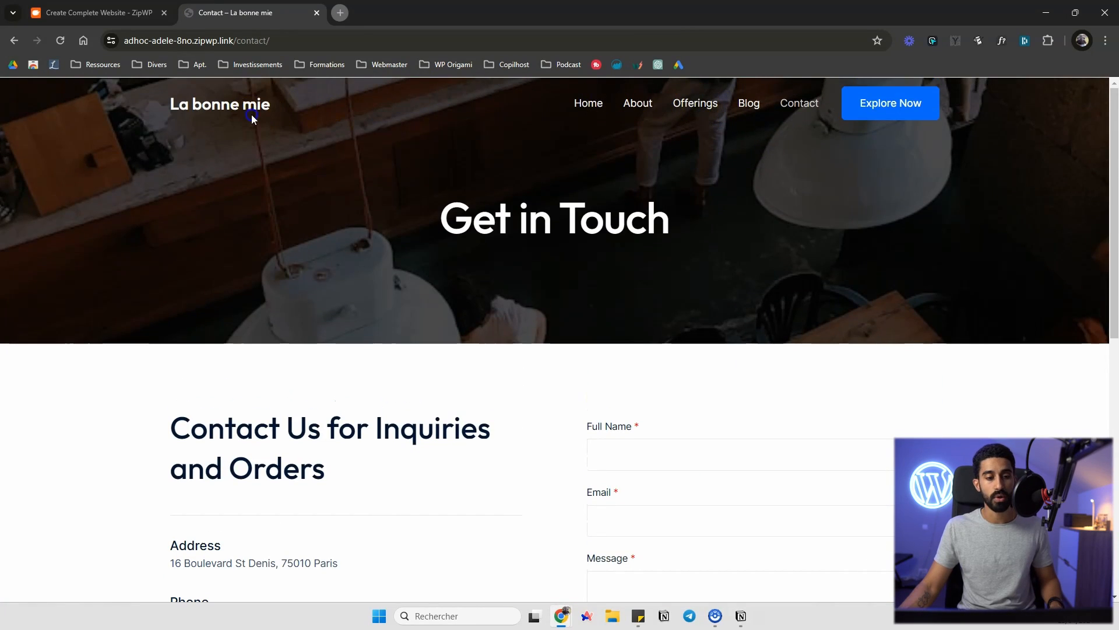
click(252, 111)
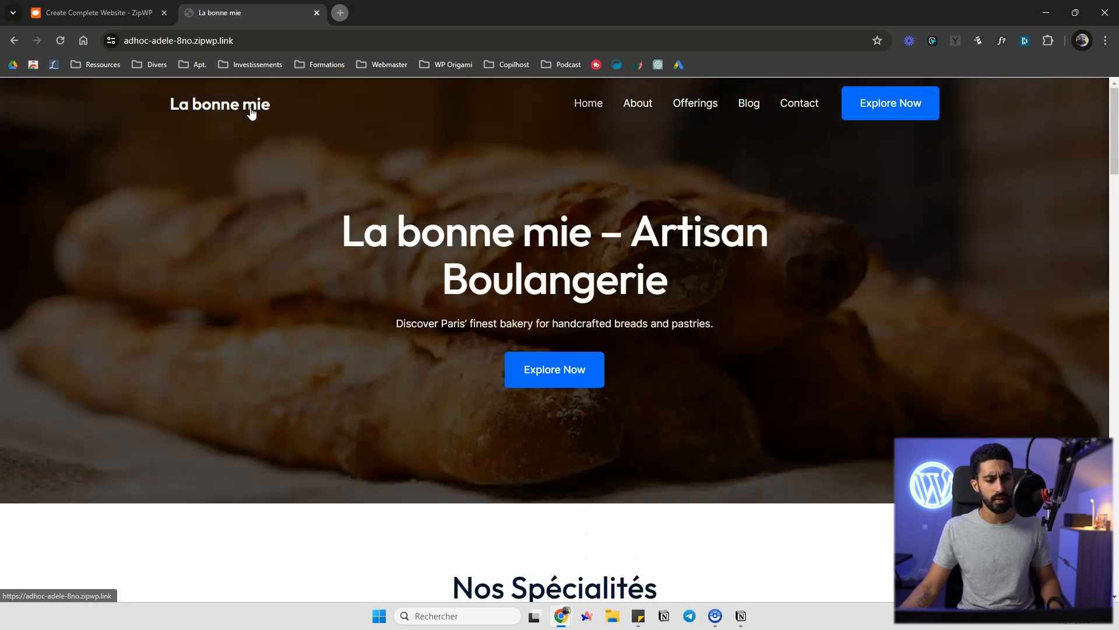
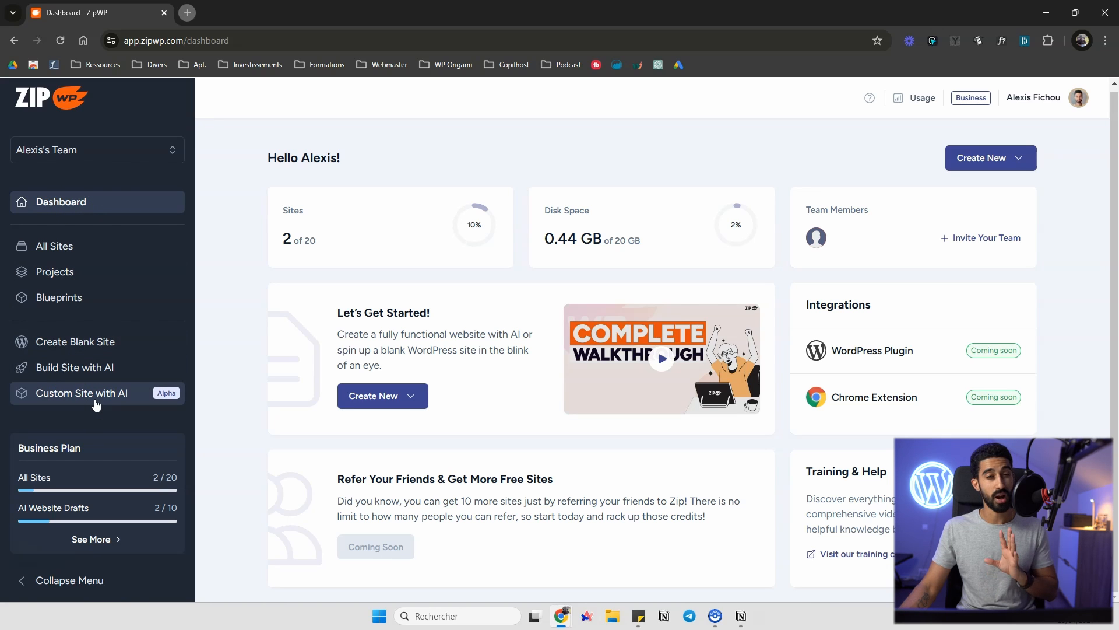
Start a custom site with AI and paste the bakery's business description into the description field
click(82, 394)
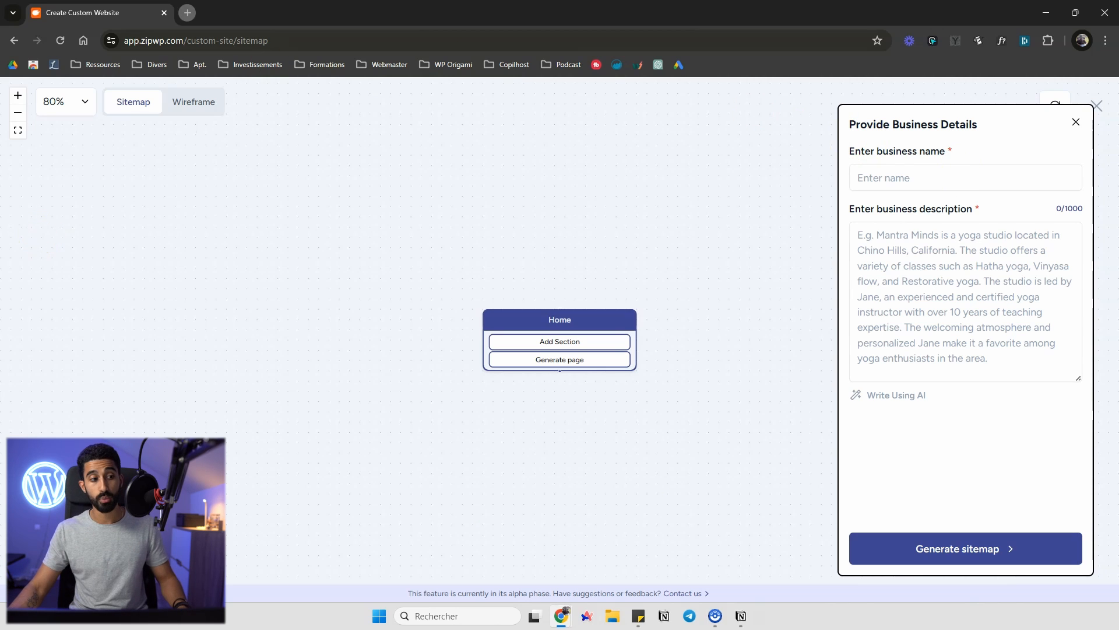
key(alt+Tab)
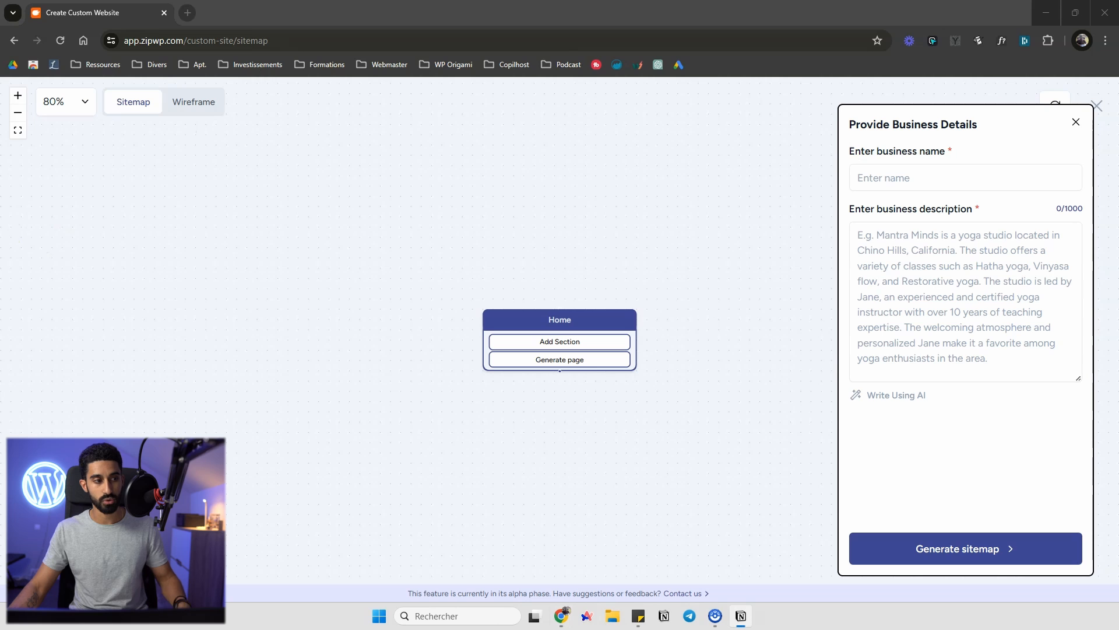
click(981, 289)
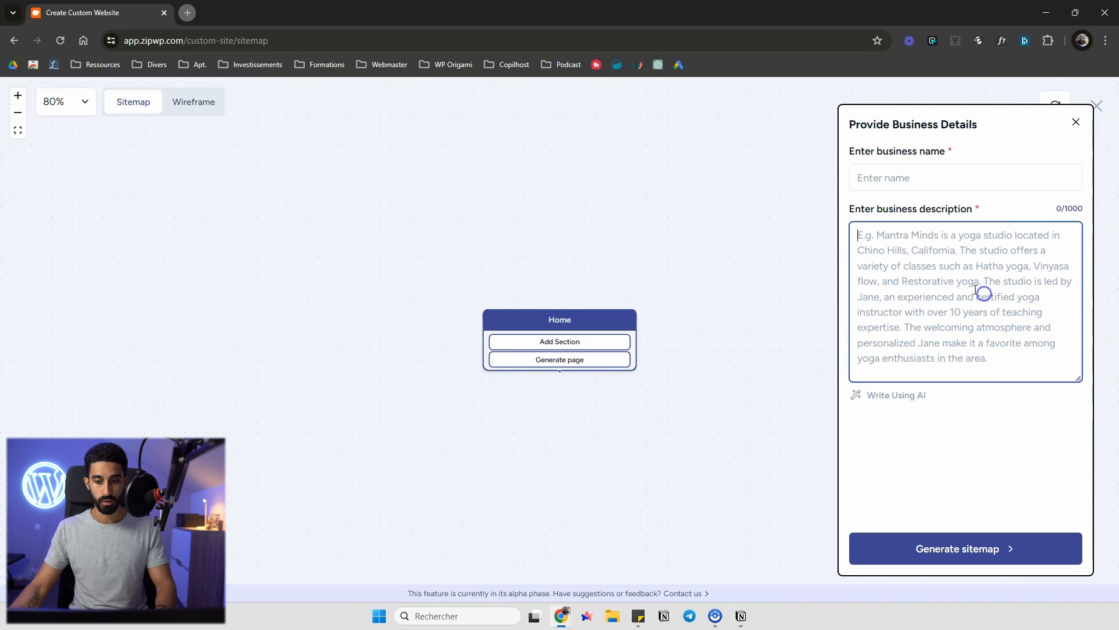
key(ctrl+v)
Enter the business name La bonne mie and generate the sitemap
scroll(933, 321, up, 5)
click(931, 179)
text(La bo)
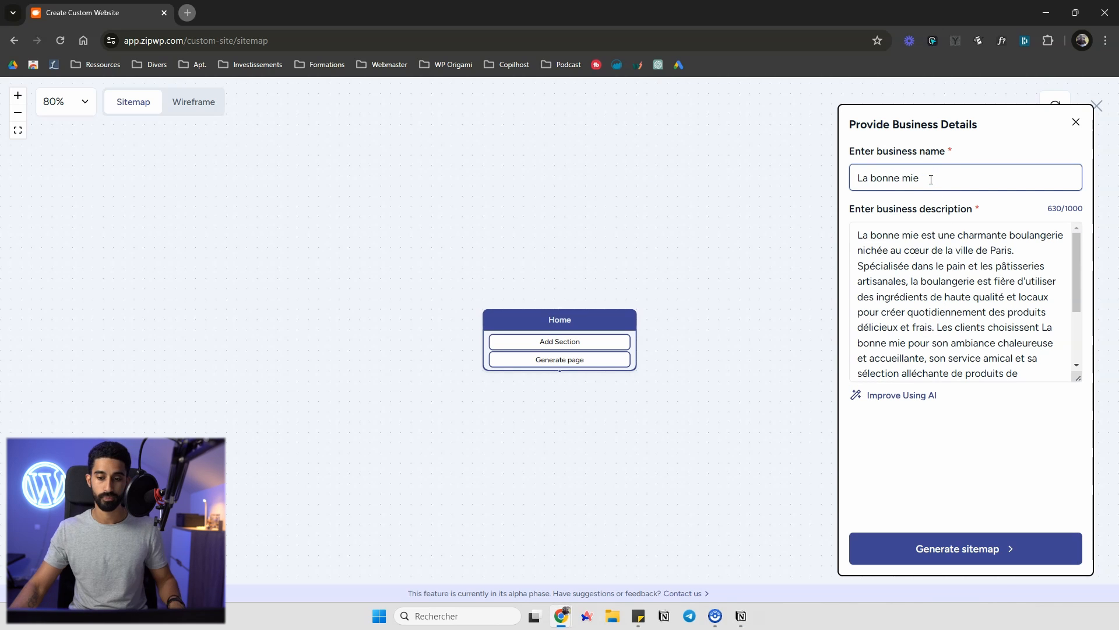
scroll(956, 304, down, 3)
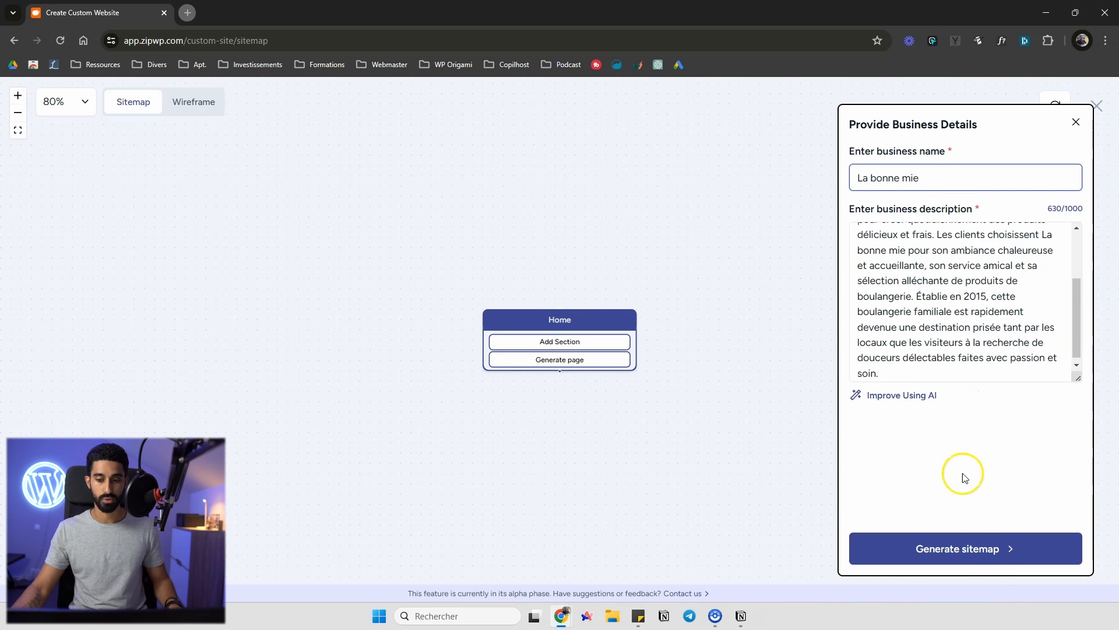
click(981, 548)
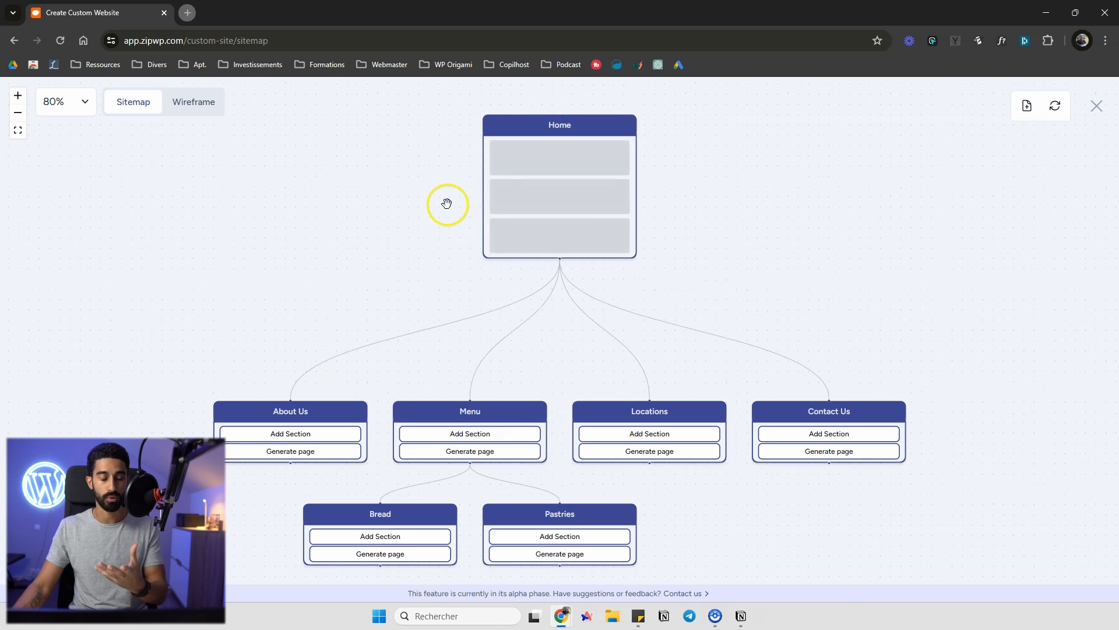
Examine the generated sitemap's pages and the home page's section list
scroll(487, 347, down, 3)
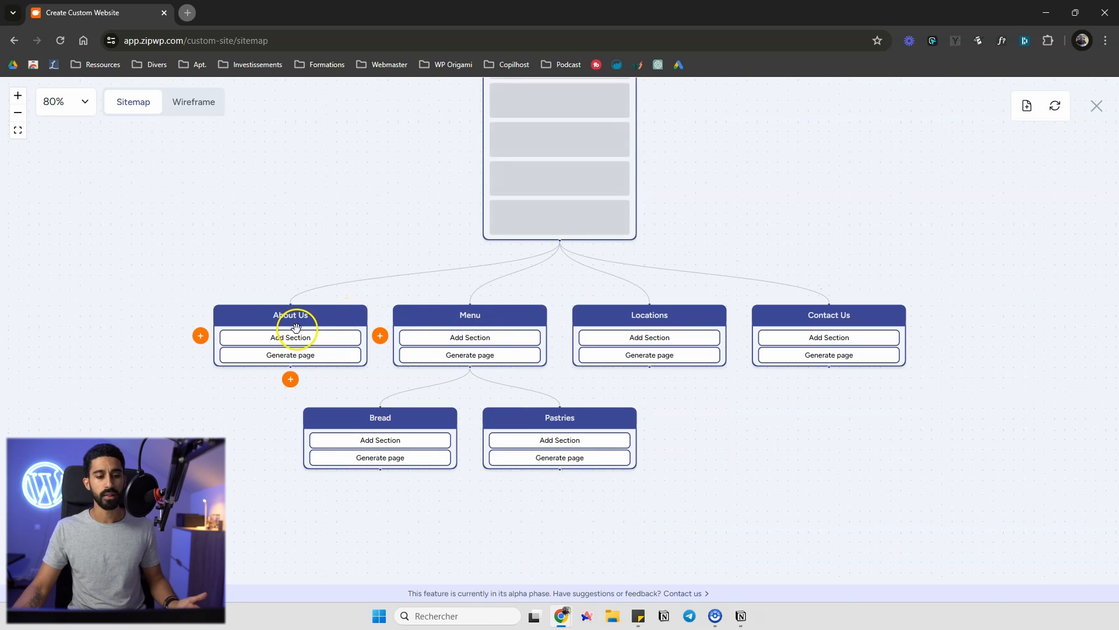
scroll(442, 337, up, 3)
scroll(440, 332, down, 15)
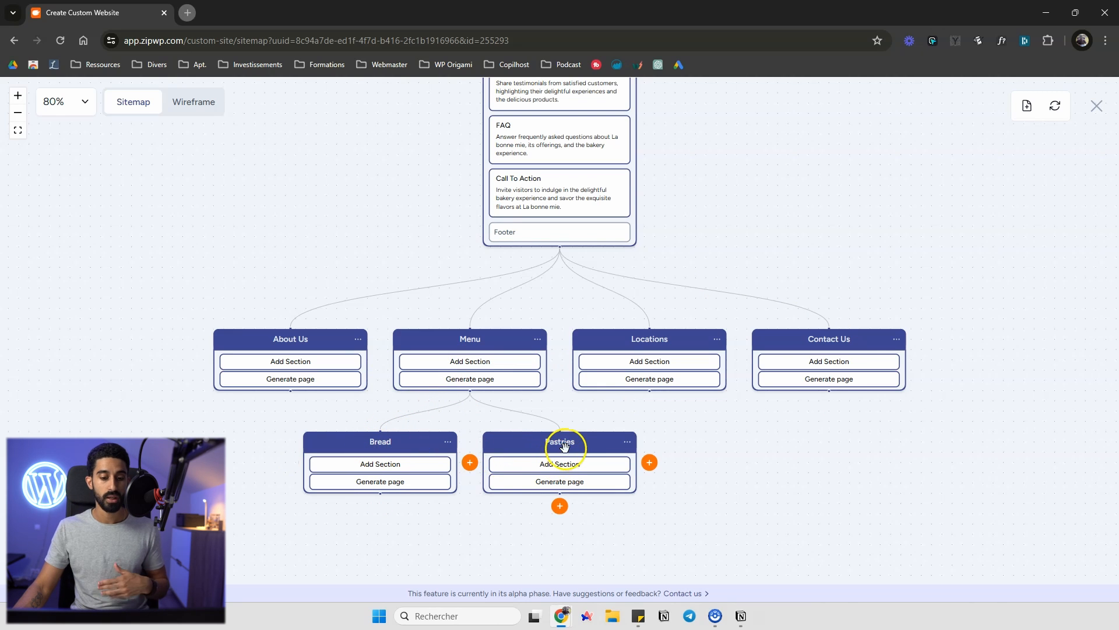
scroll(641, 507, up, 8)
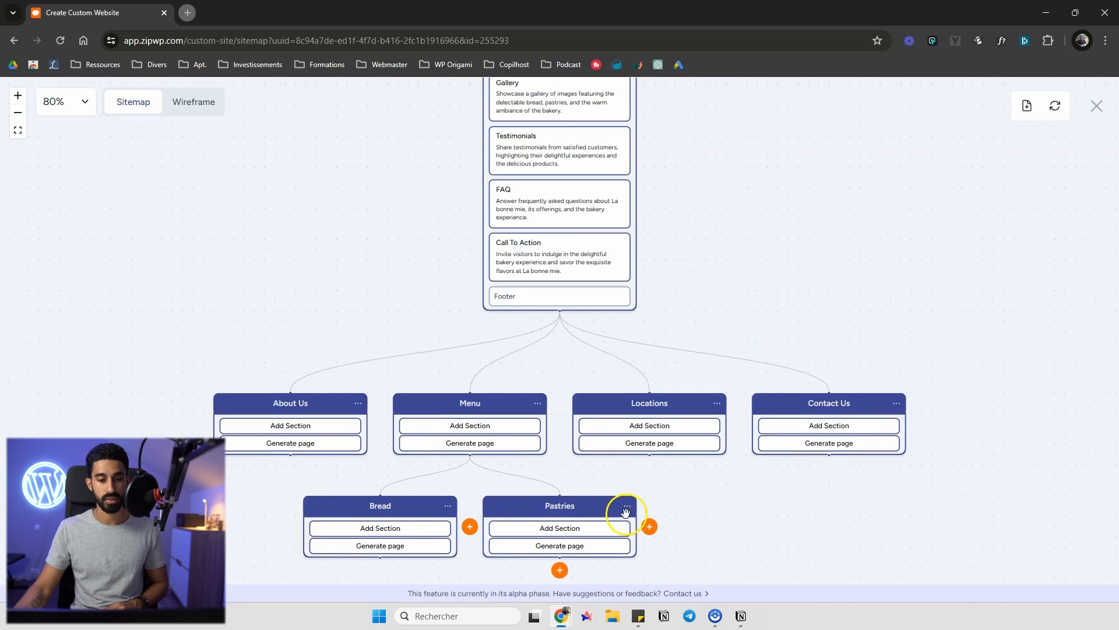
scroll(579, 462, up, 4)
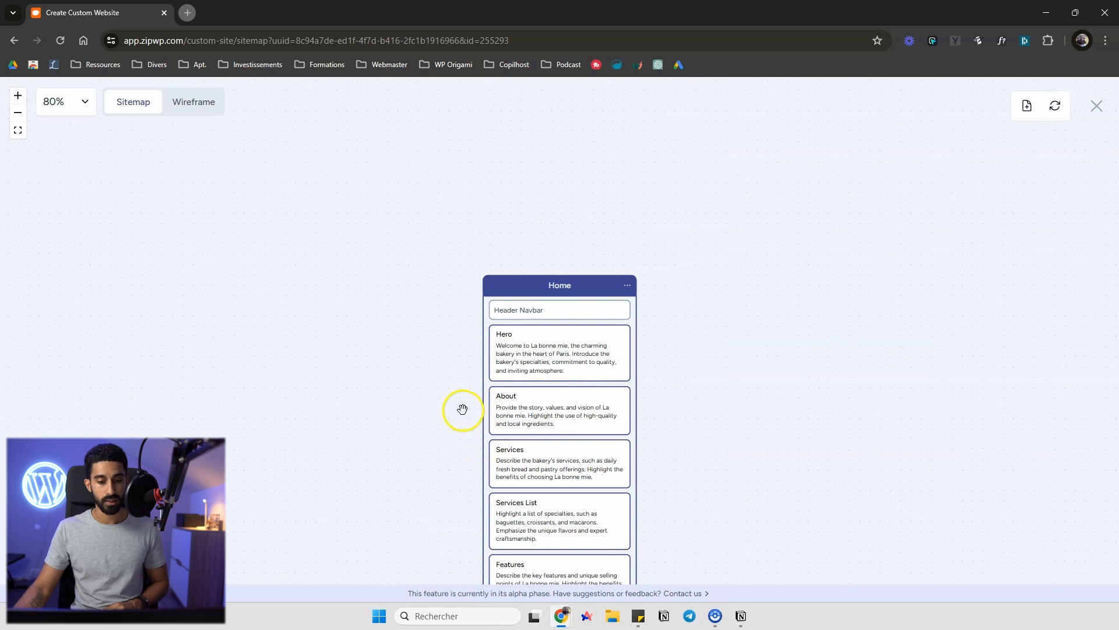
scroll(475, 297, down, 3)
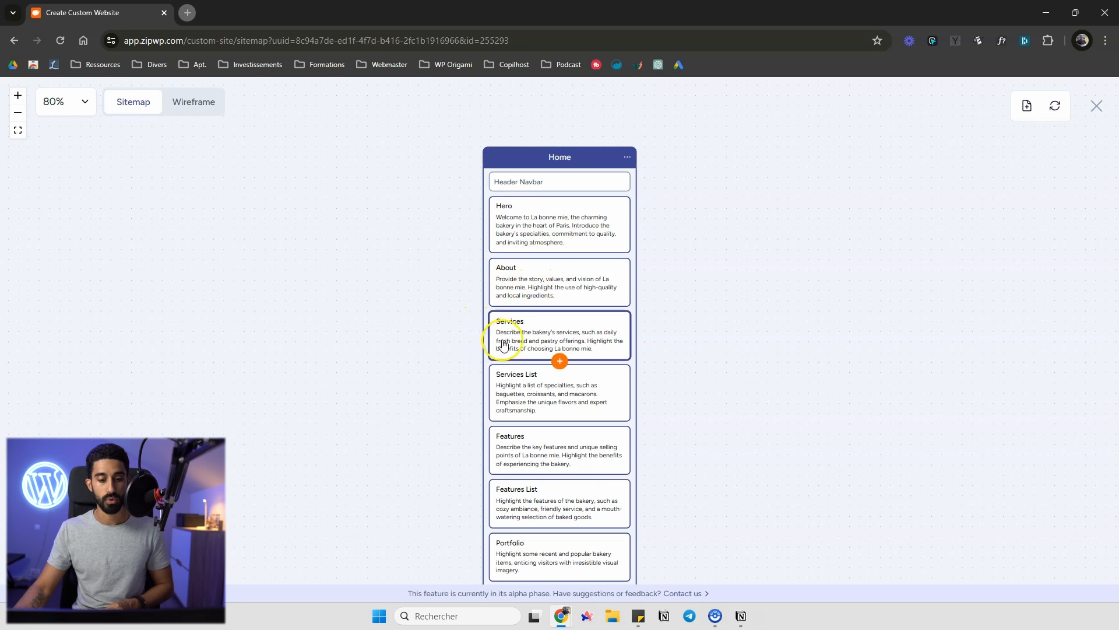
scroll(504, 345, down, 4)
scroll(517, 338, down, 3)
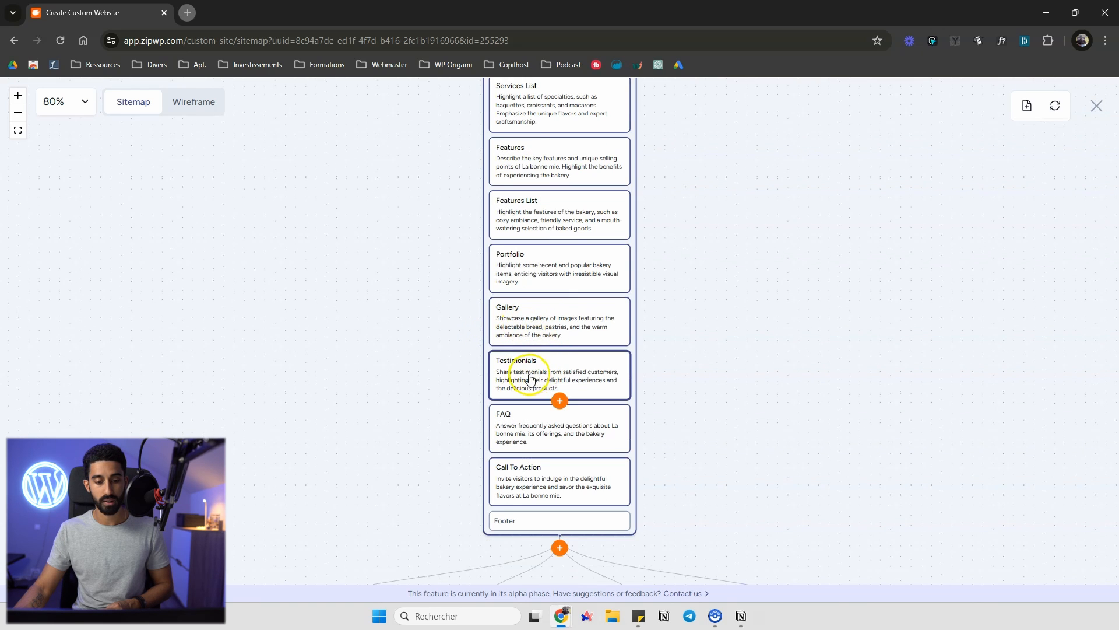
scroll(496, 385, up, 4)
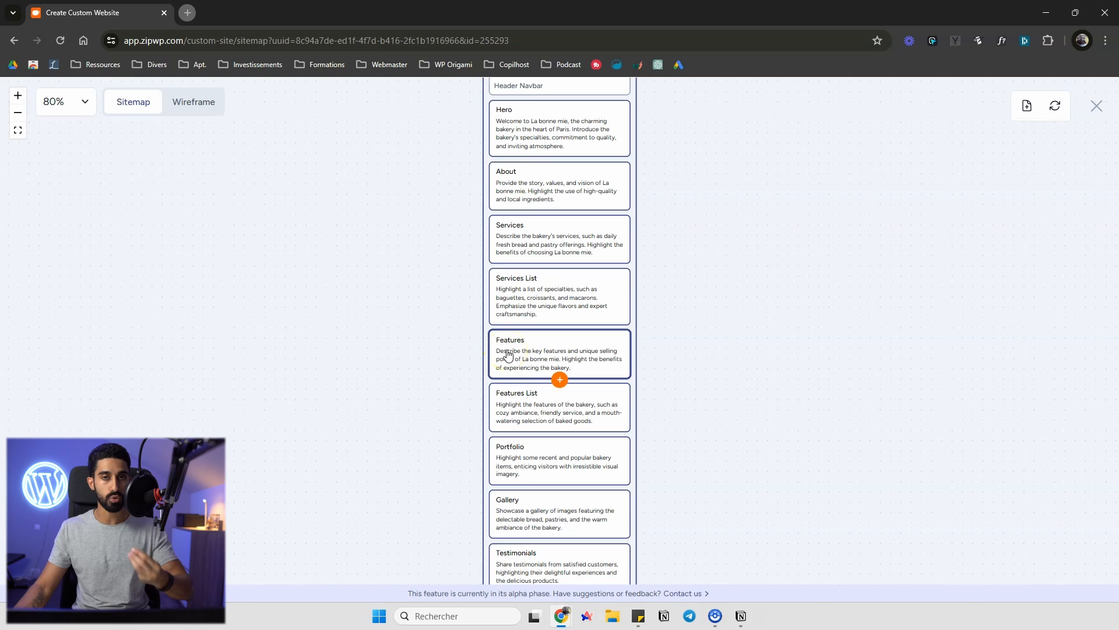
scroll(511, 347, up, 1)
scroll(512, 335, down, 2)
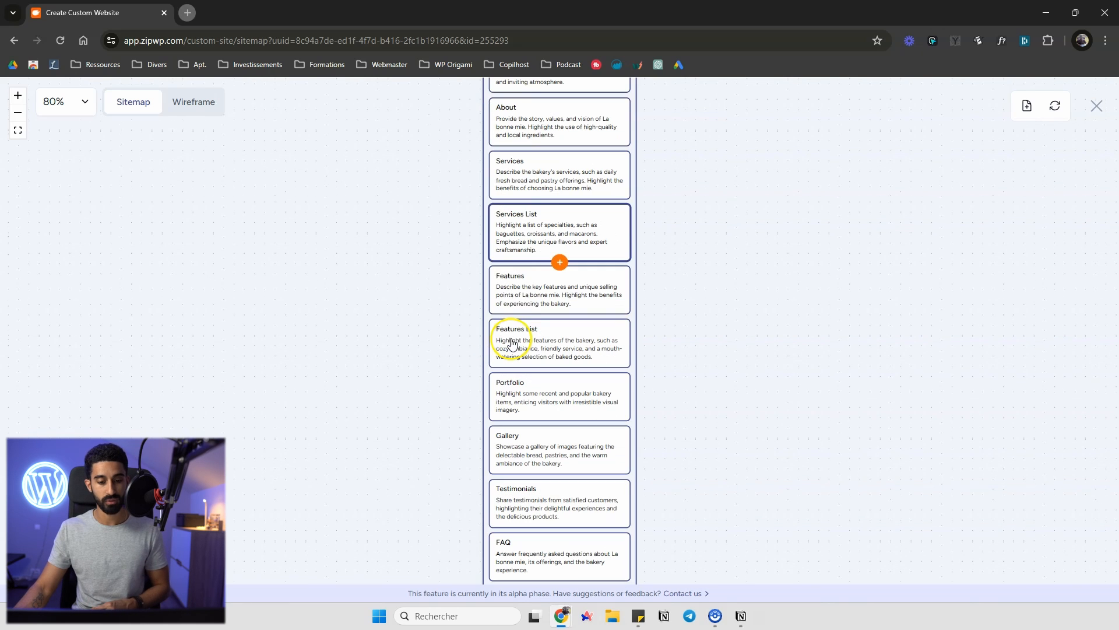
scroll(542, 291, up, 2)
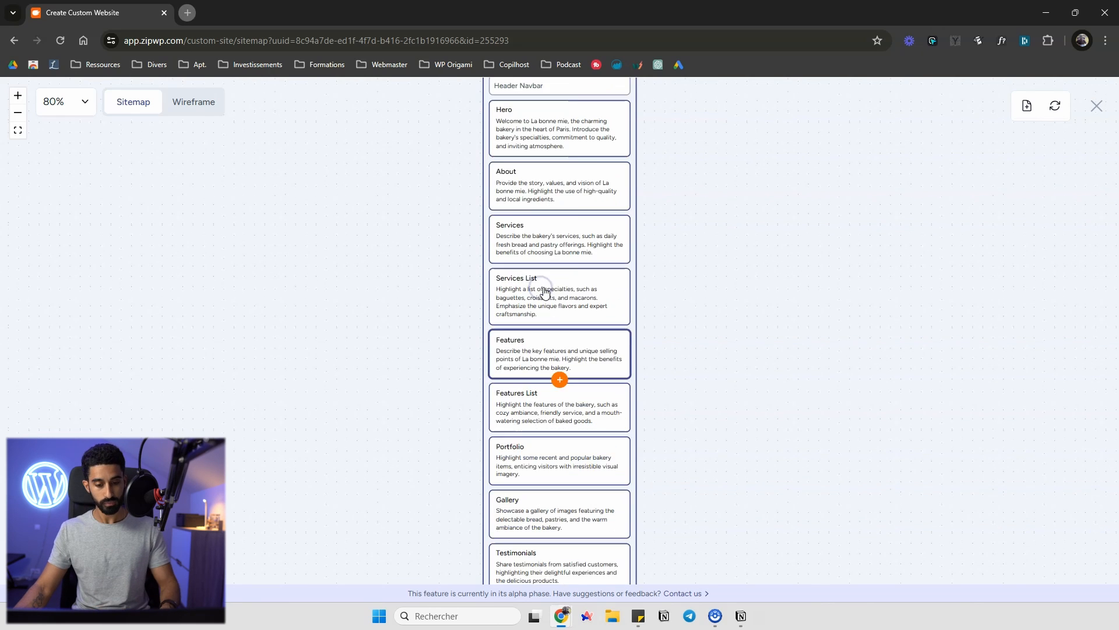
scroll(572, 370, up, 5)
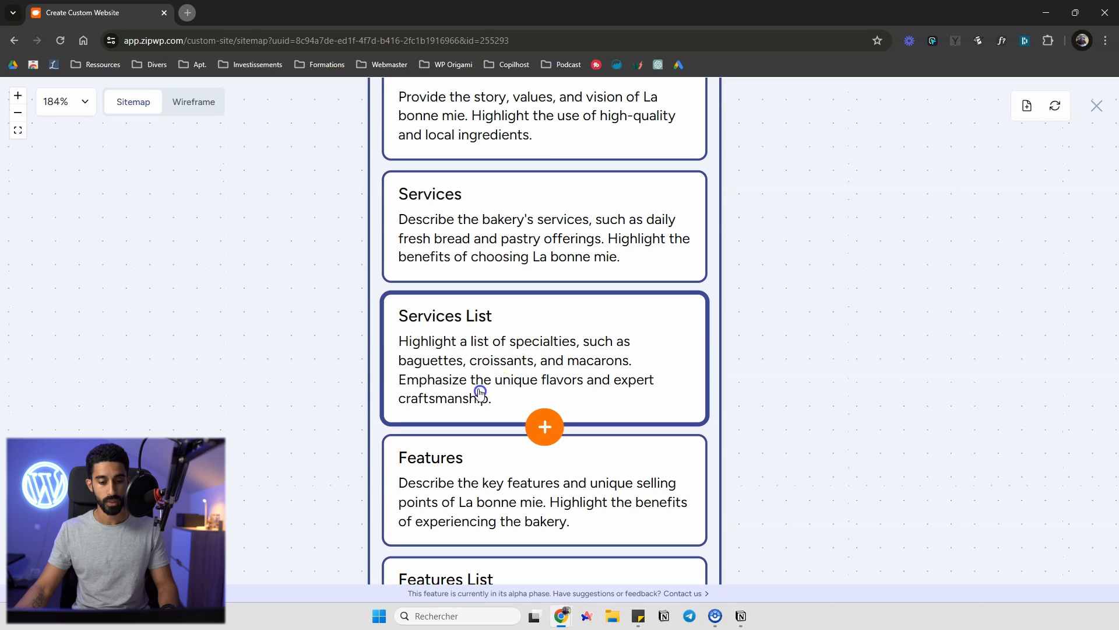
Try editing the Services List section's description text on the home page
click(487, 361)
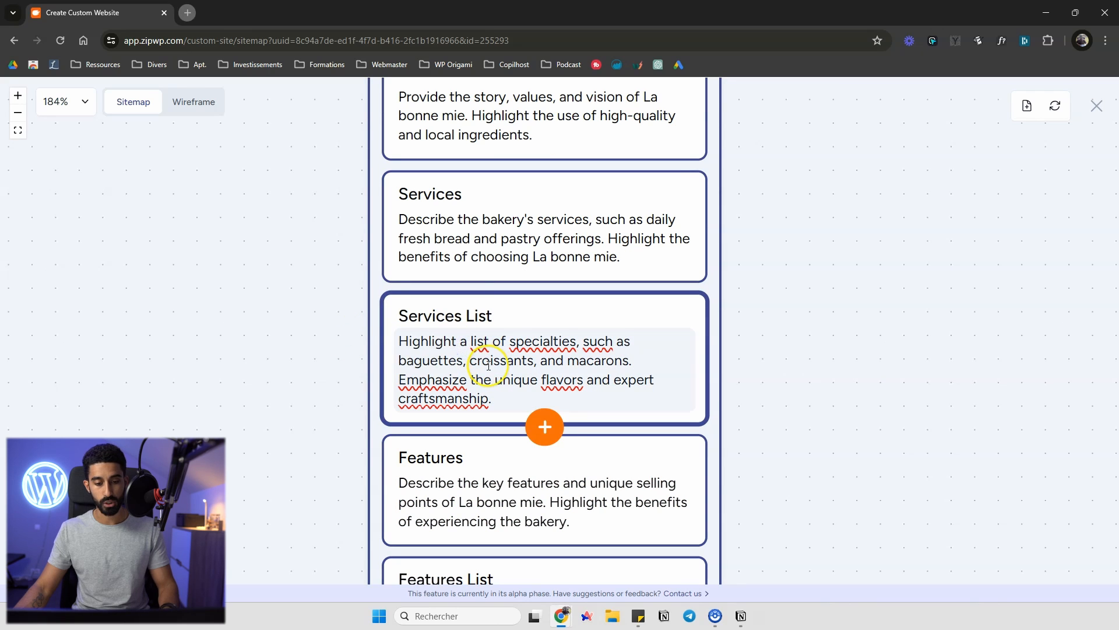
key(BackSpace)
click(339, 339)
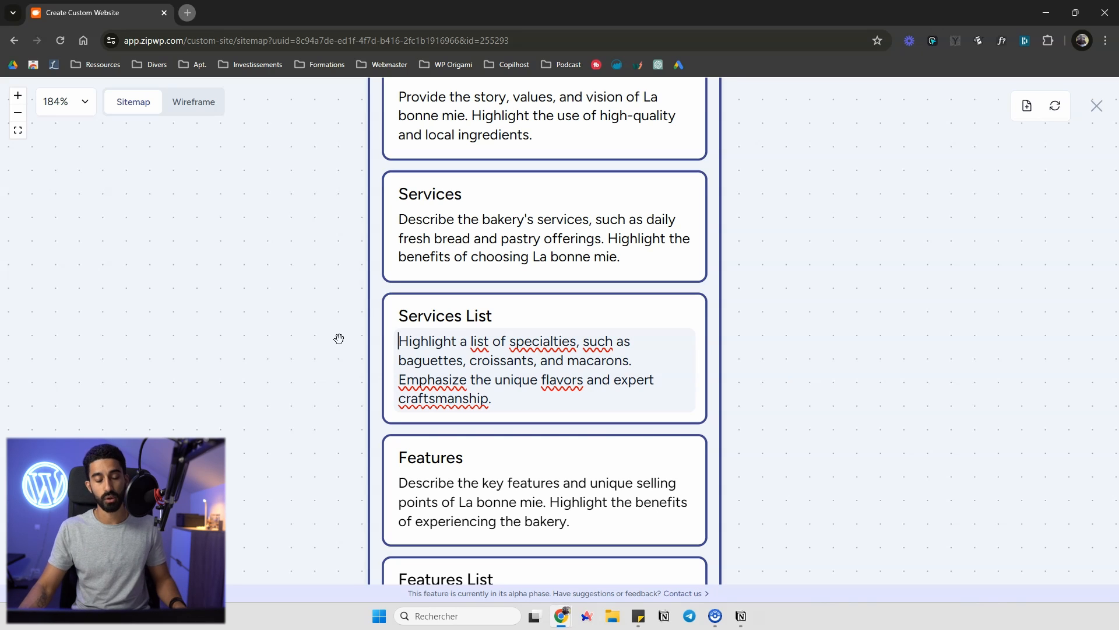
click(501, 377)
drag(479, 340, 487, 390)
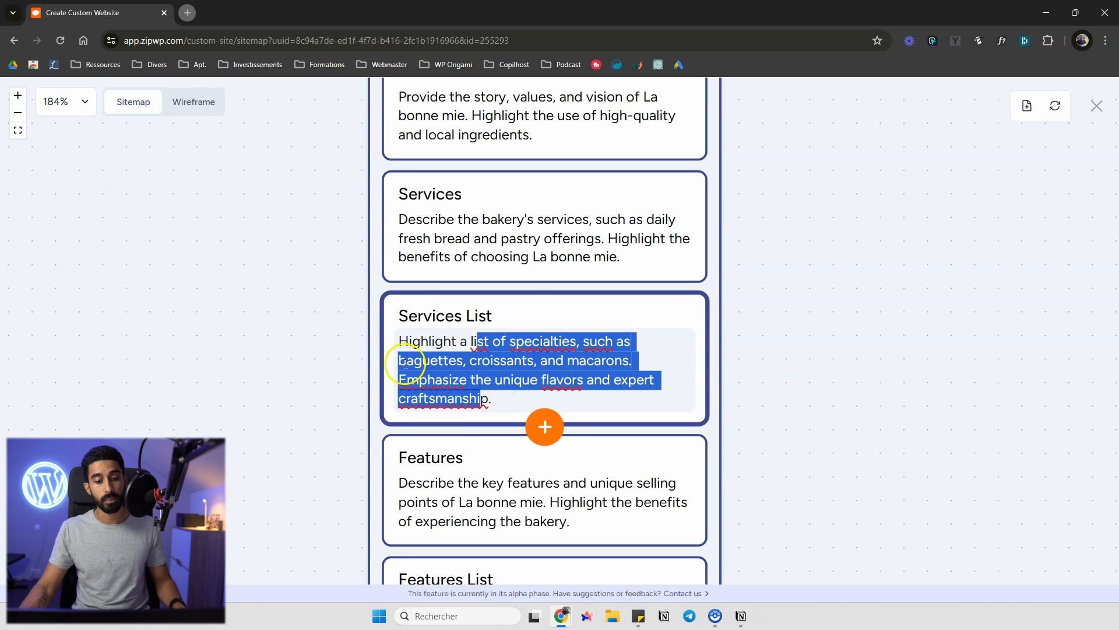
scroll(270, 272, down, 2)
click(270, 272)
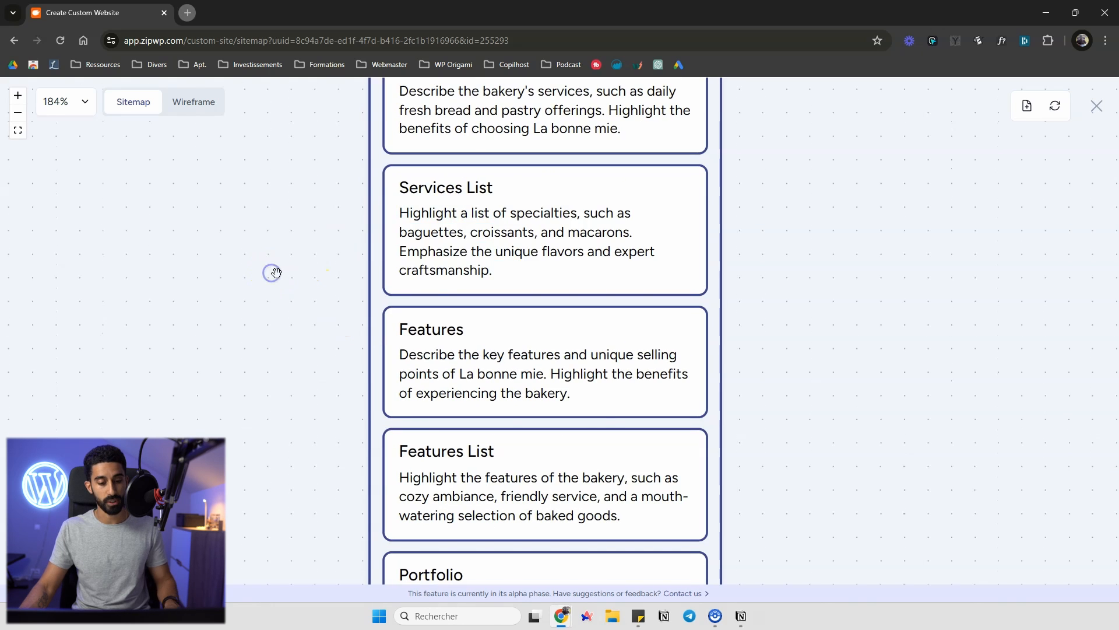
Open the list of sections that can be inserted below Features List on the home page and browse it
scroll(271, 272, down, 8)
drag(215, 341, 372, 296)
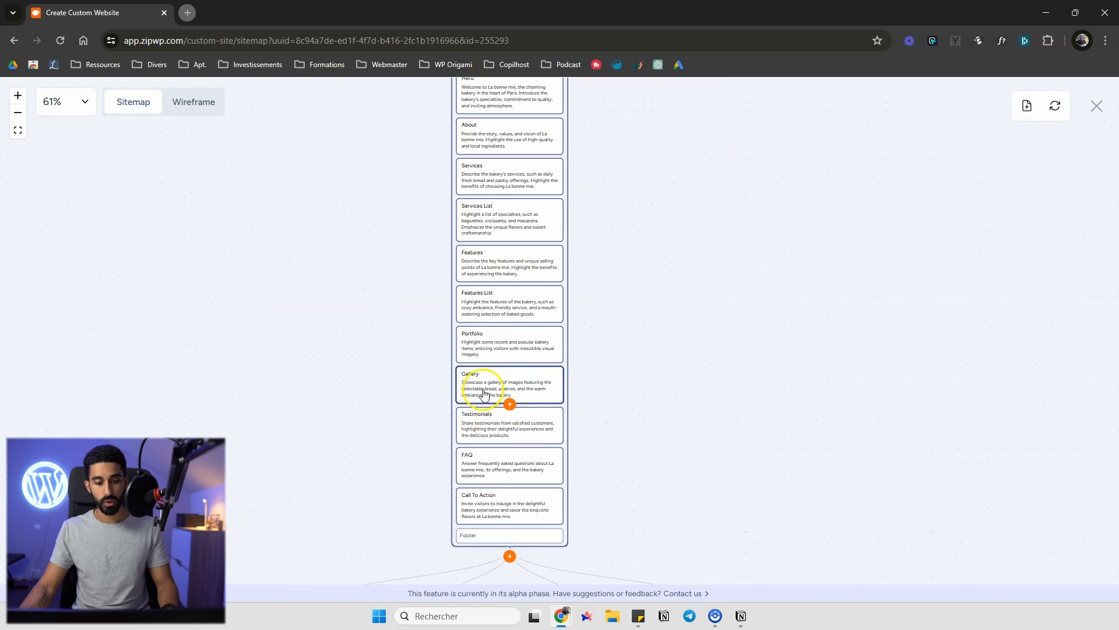
drag(465, 378, 487, 343)
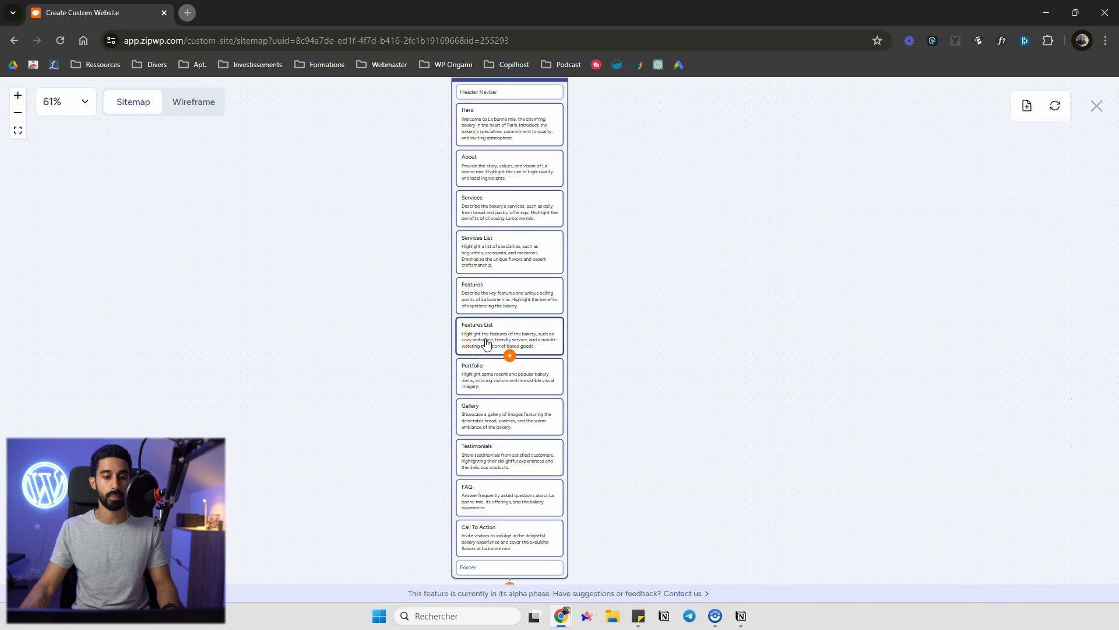
click(509, 355)
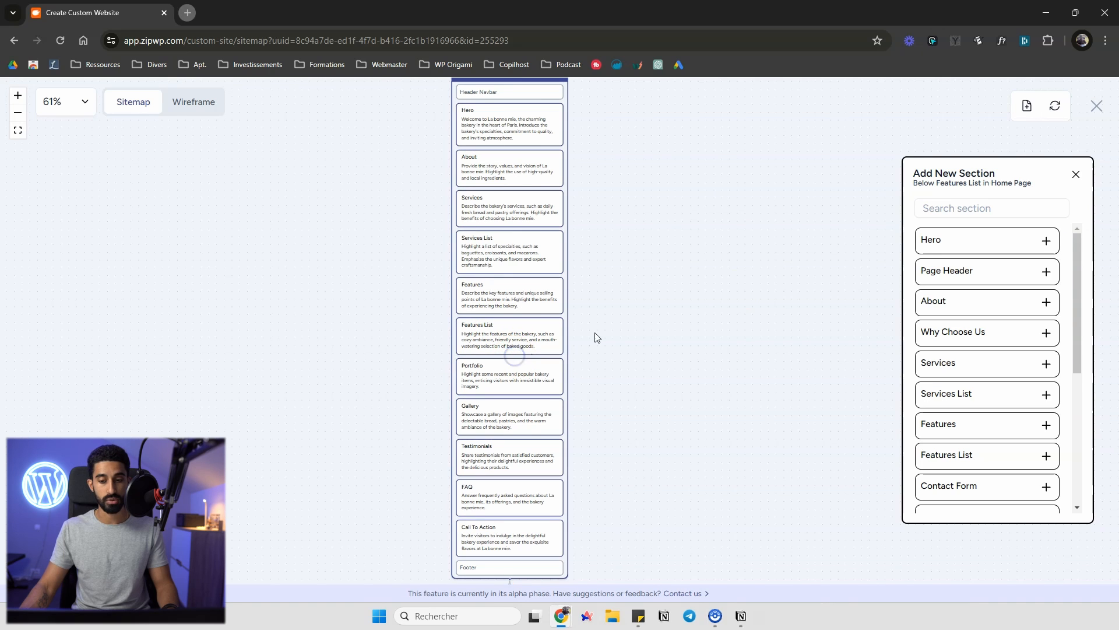
scroll(956, 280, down, 5)
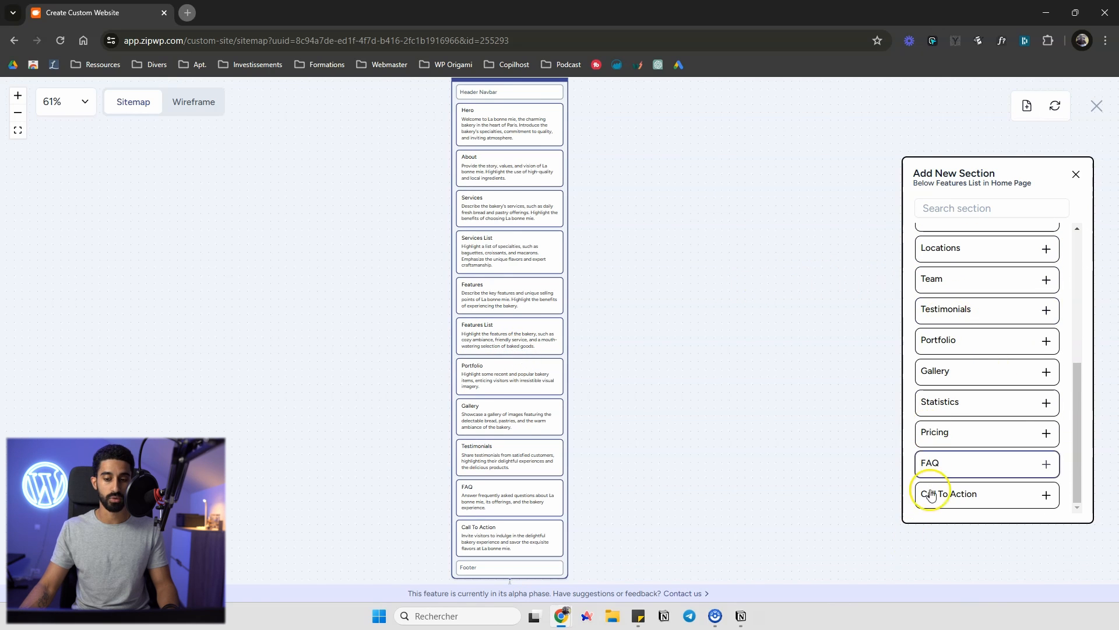
scroll(1018, 390, up, 3)
scroll(1019, 390, up, 3)
scroll(379, 282, down, 5)
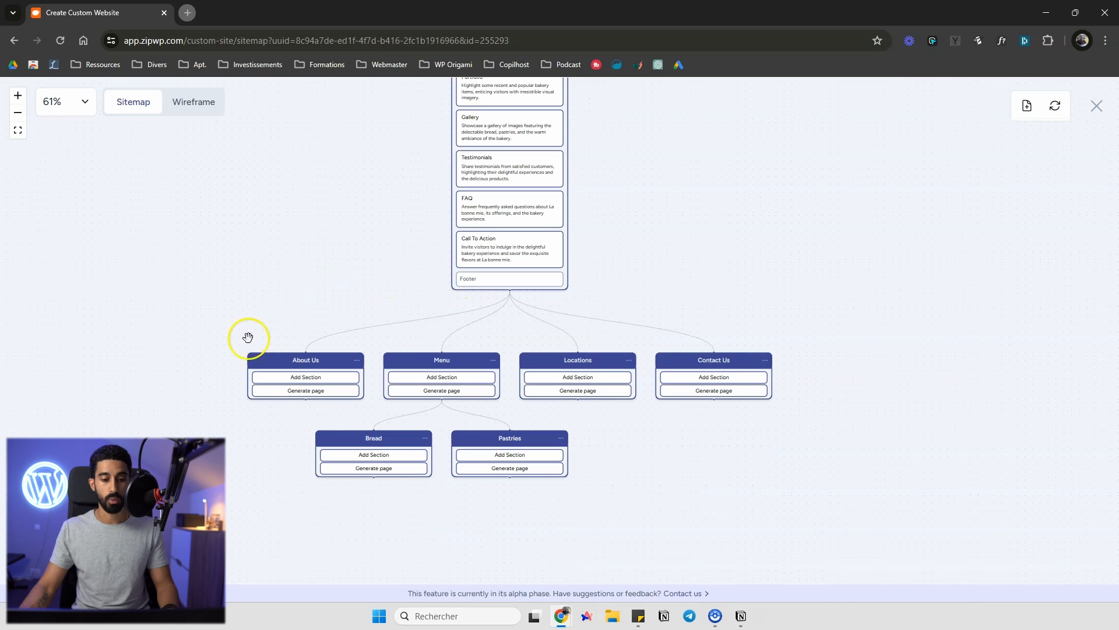
Open the add-section list for the About Us page and close it without adding anything
scroll(240, 450, up, 3)
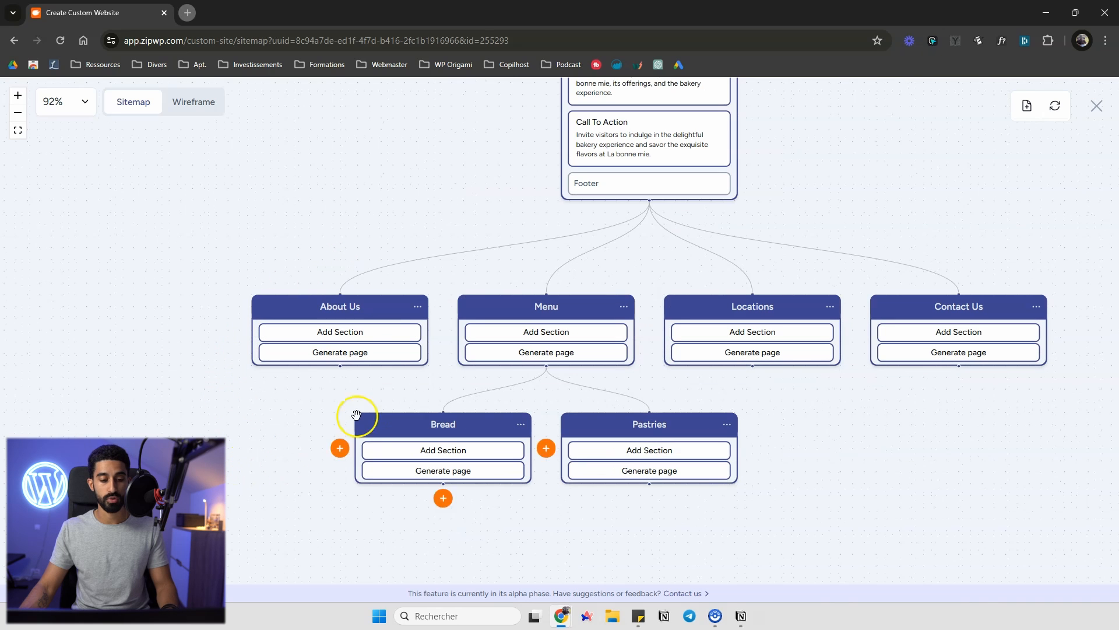
click(338, 332)
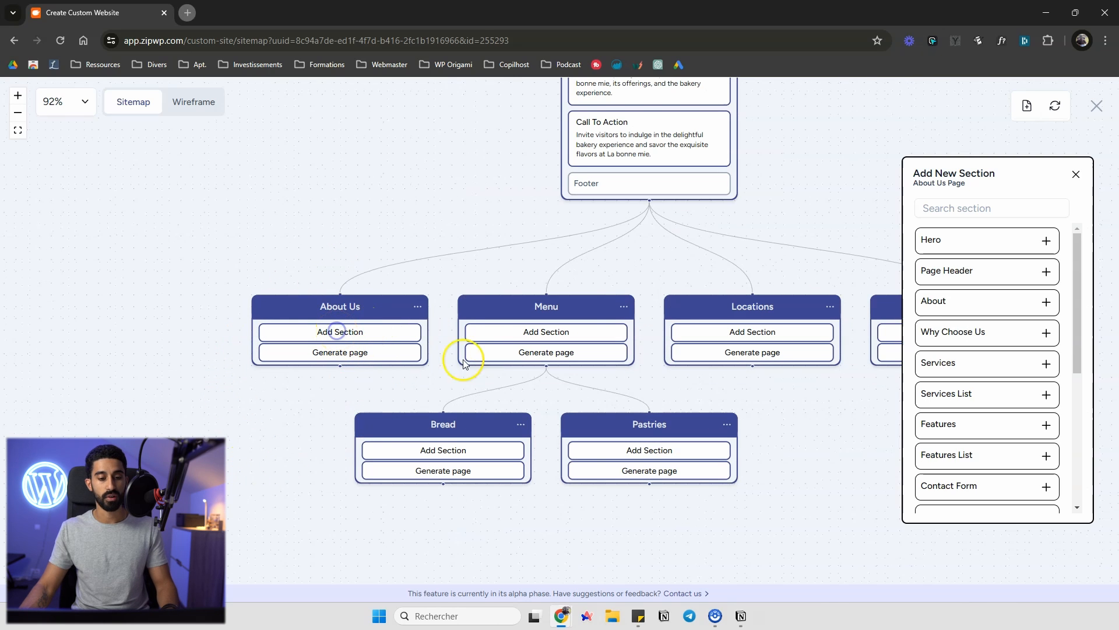
click(1077, 172)
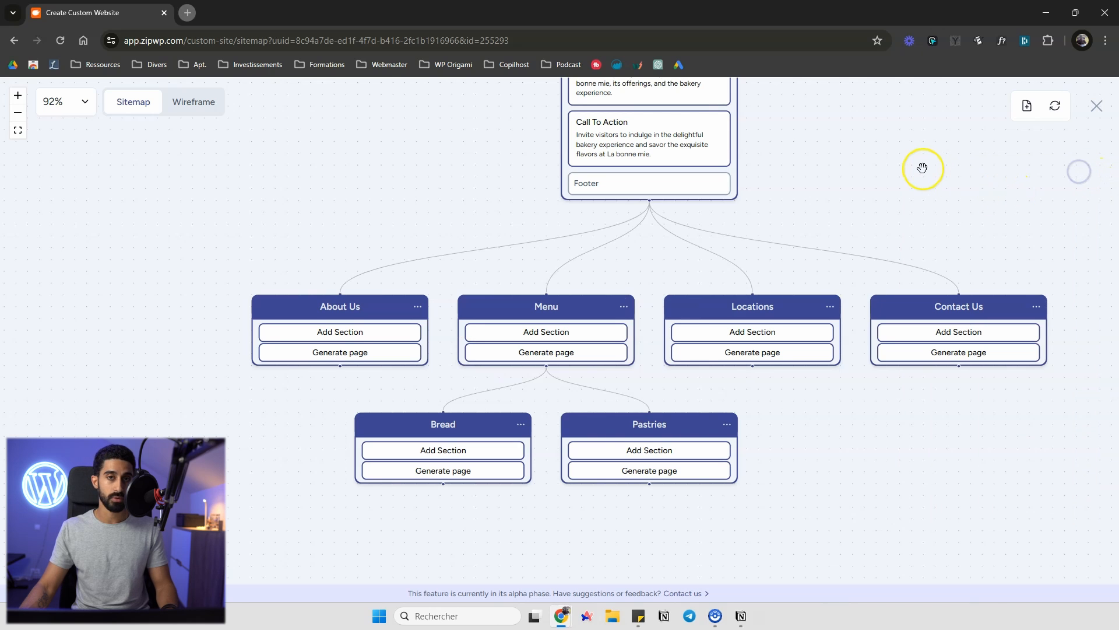
Generate the sections of the About Us page
drag(922, 168, 914, 167)
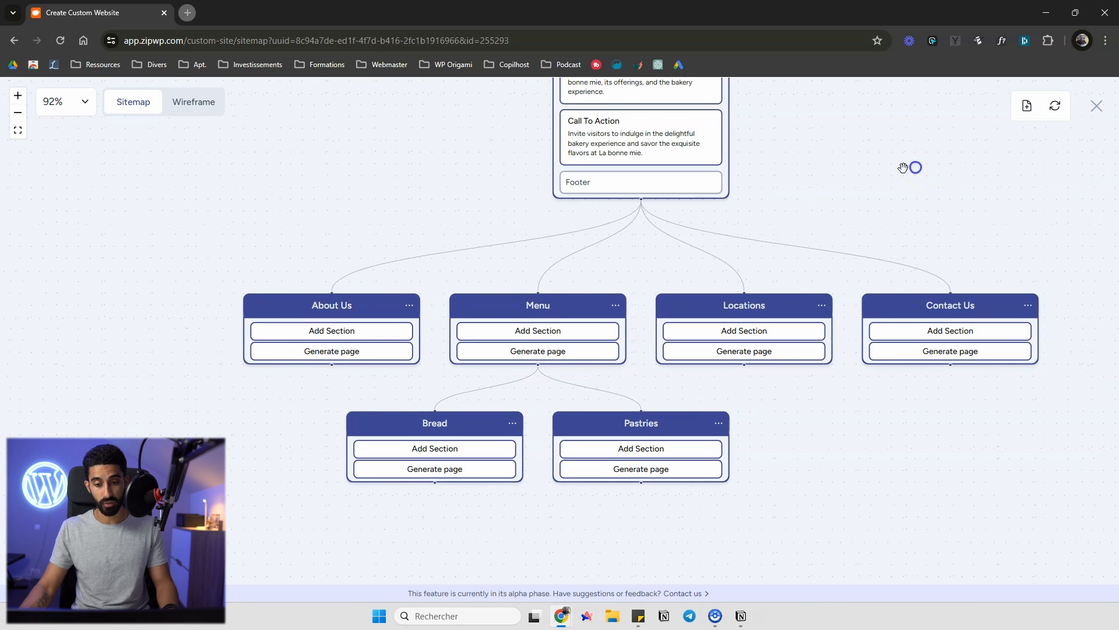
click(335, 357)
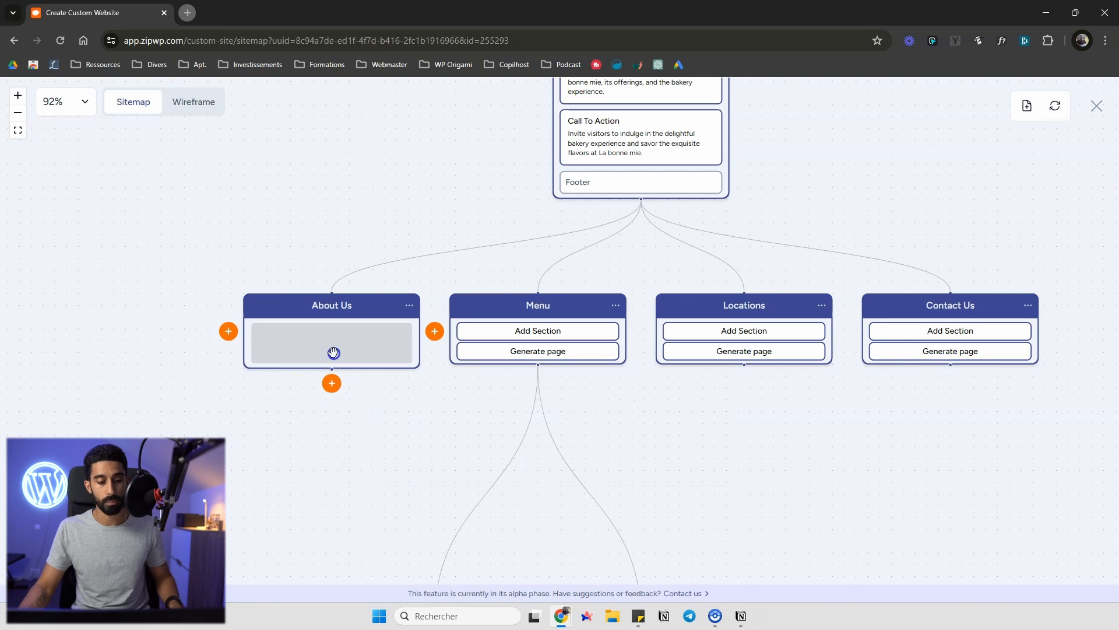
scroll(172, 335, down, 1)
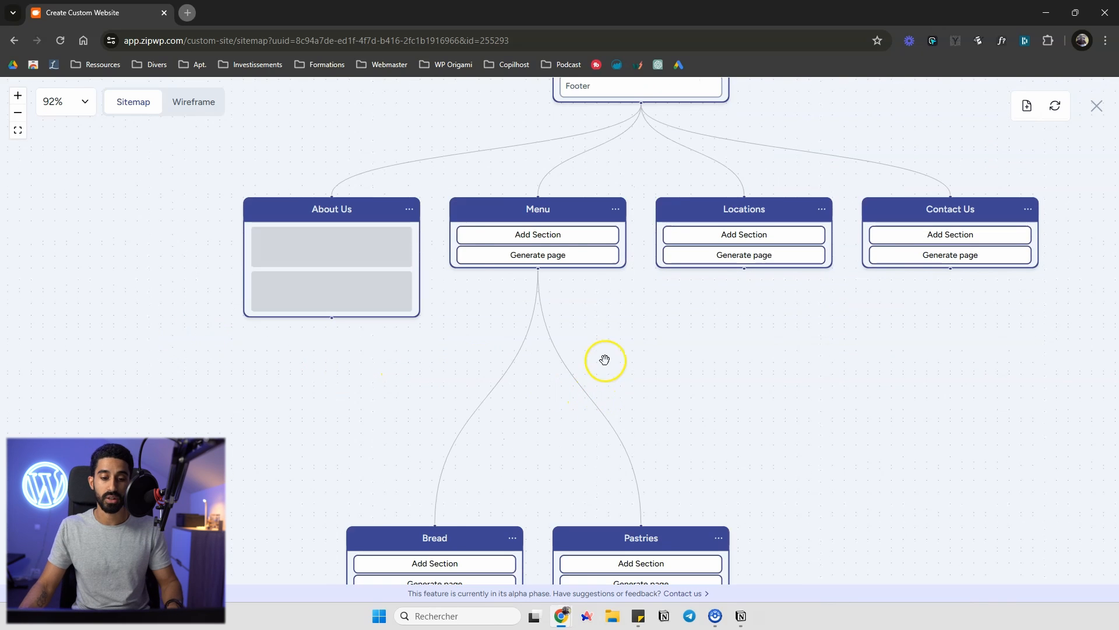
scroll(670, 357, down, 4)
drag(693, 348, 681, 345)
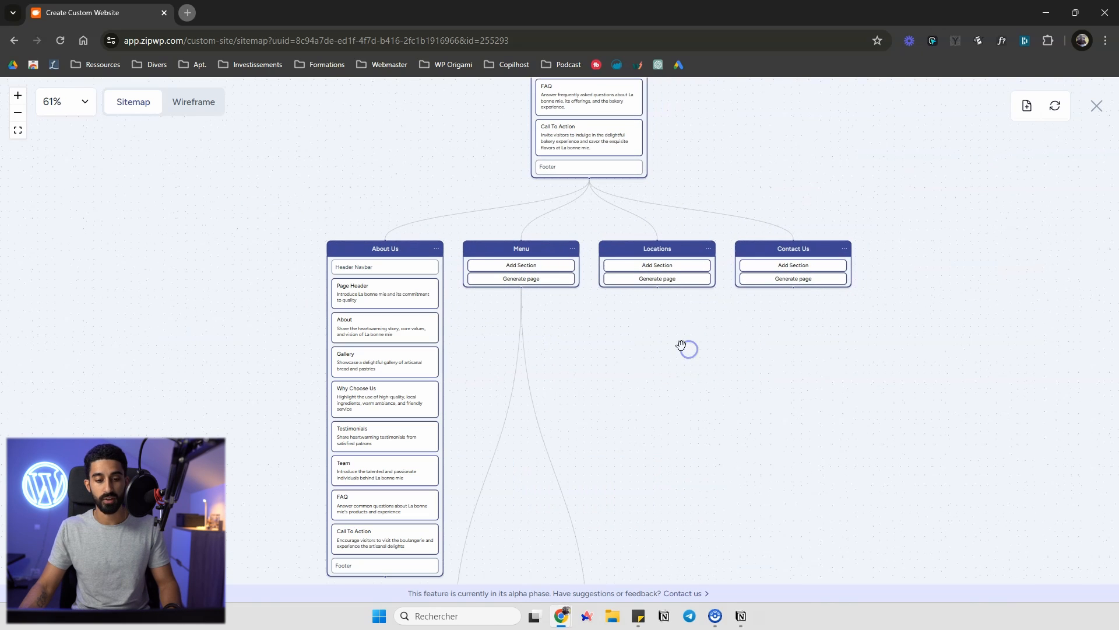
Scroll back up the sitemap to review the home page's sections
scroll(678, 347, down, 1)
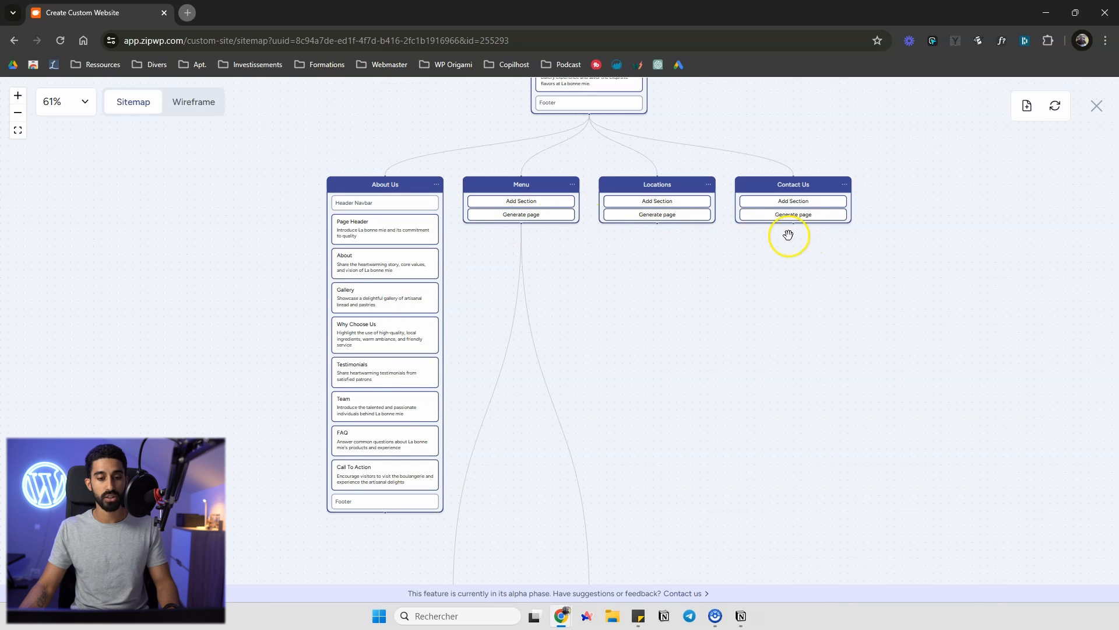
scroll(717, 236, up, 7)
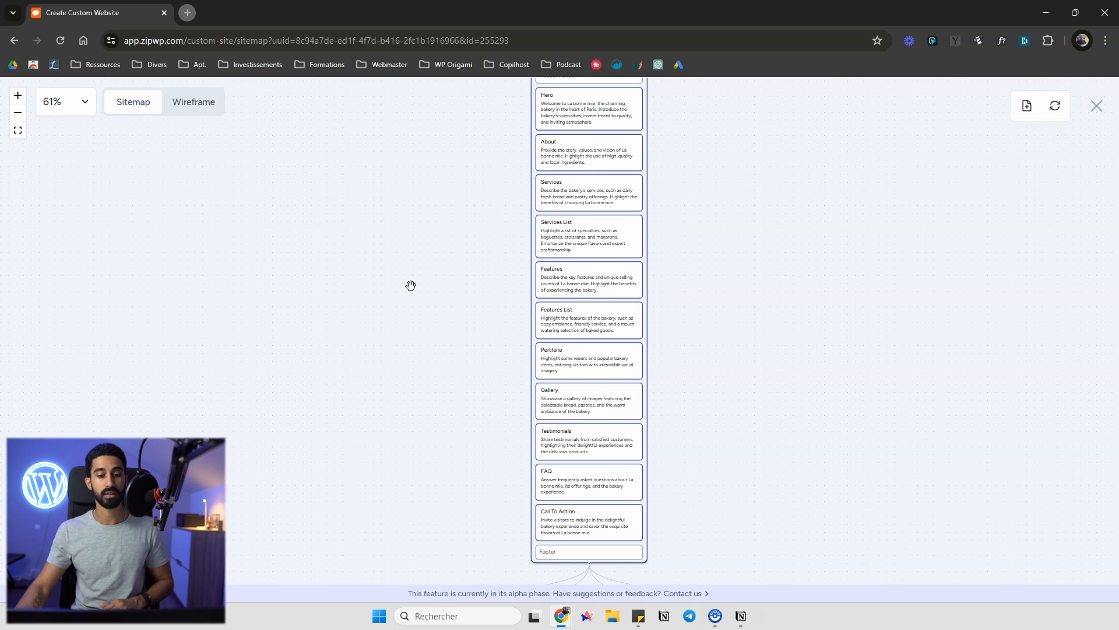
scroll(414, 286, up, 3)
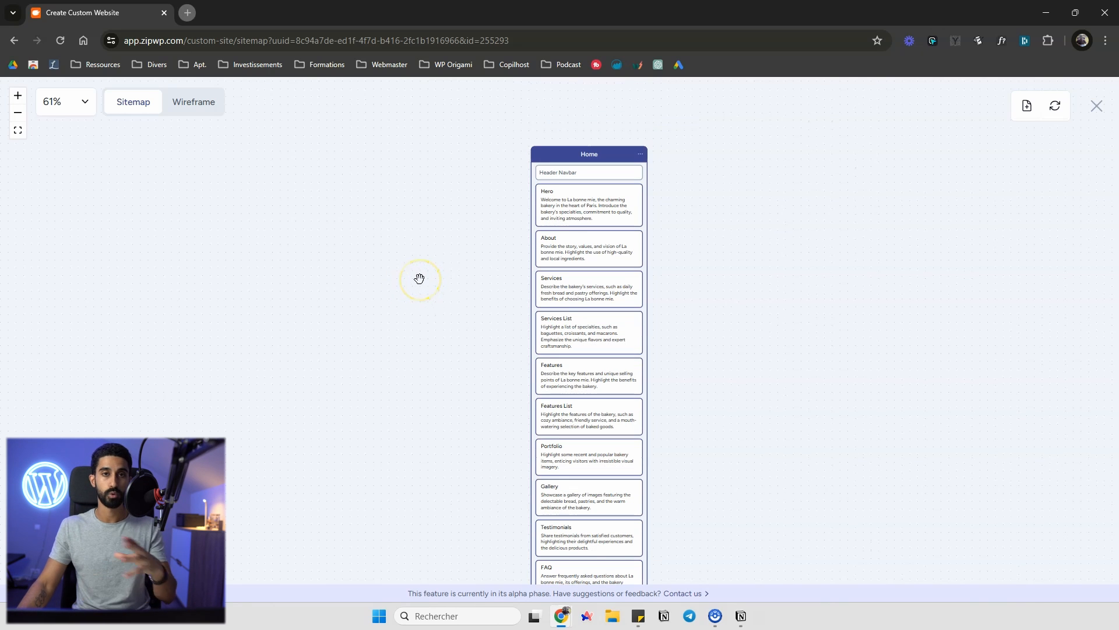
Switch to the wireframe view and browse the generated Home and About Us page wireframes and the empty pages
scroll(426, 279, up, 5)
scroll(352, 270, down, 5)
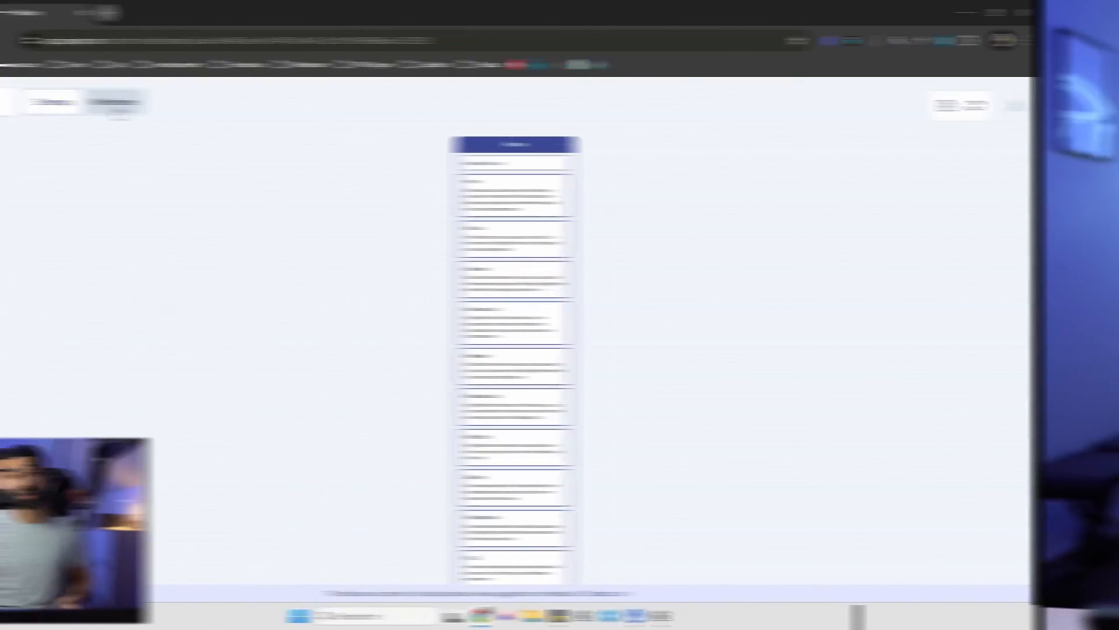
click(198, 105)
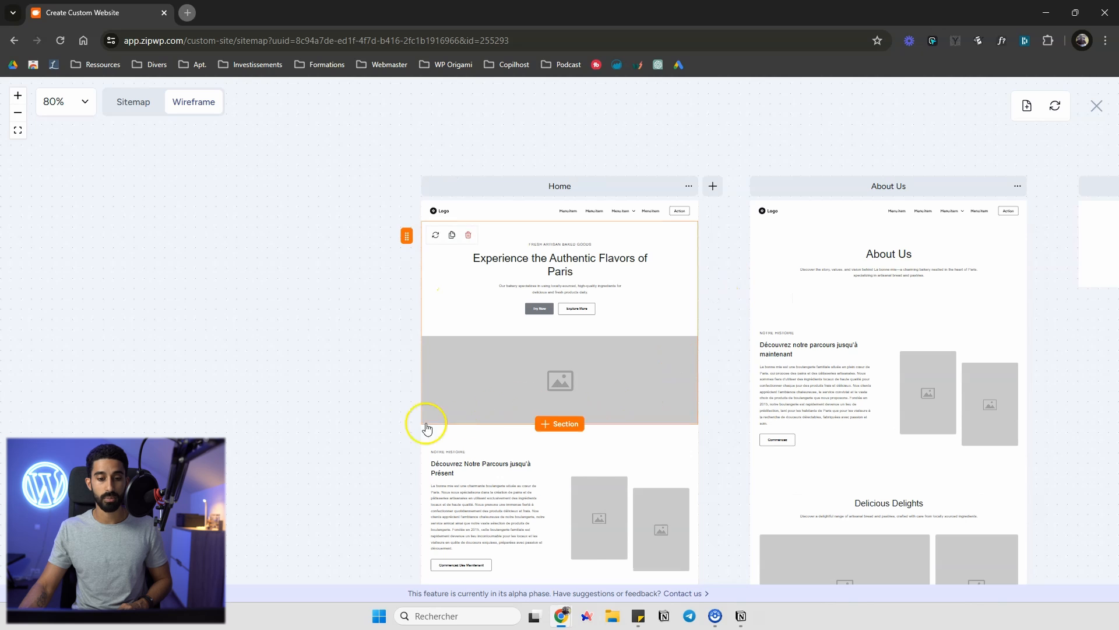
drag(317, 469, 281, 354)
drag(232, 325, 186, 358)
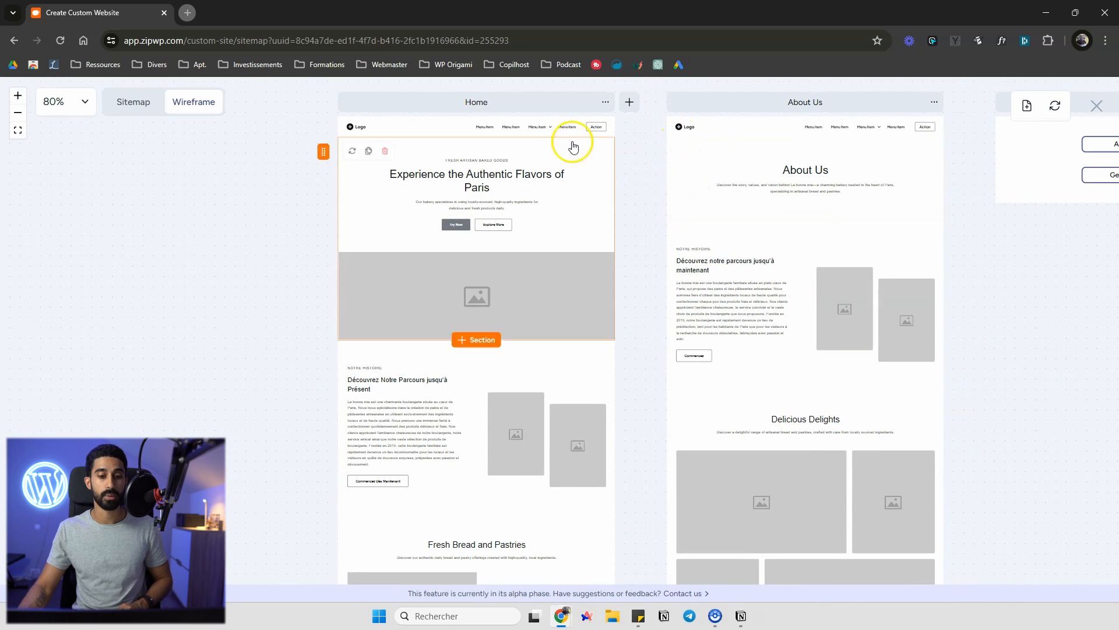
scroll(546, 139, down, 8)
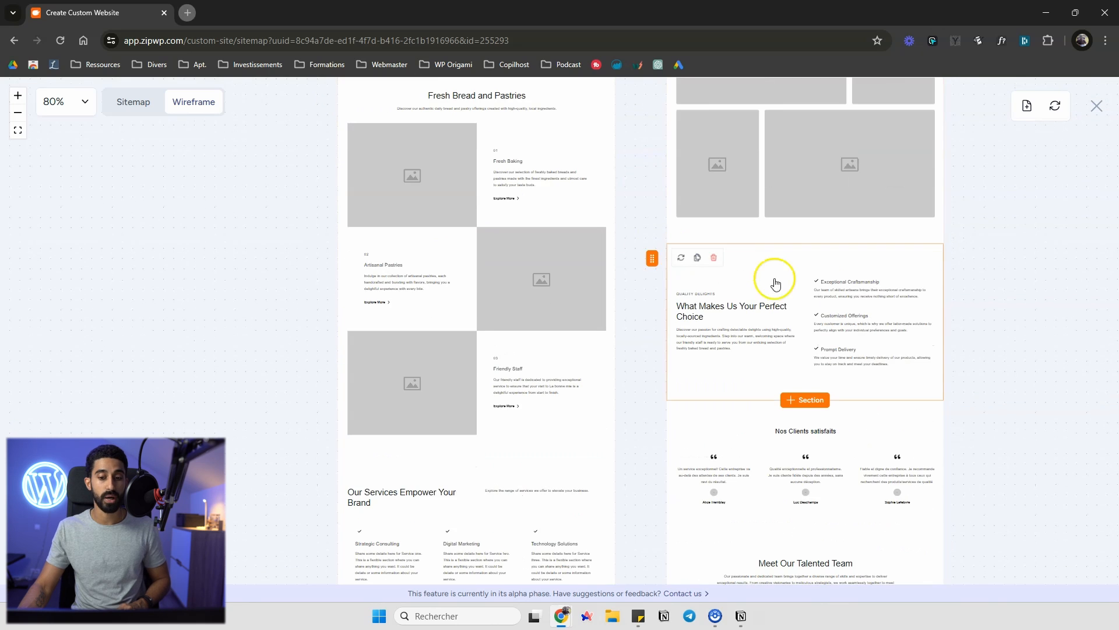
scroll(822, 287, up, 7)
scroll(835, 293, up, 2)
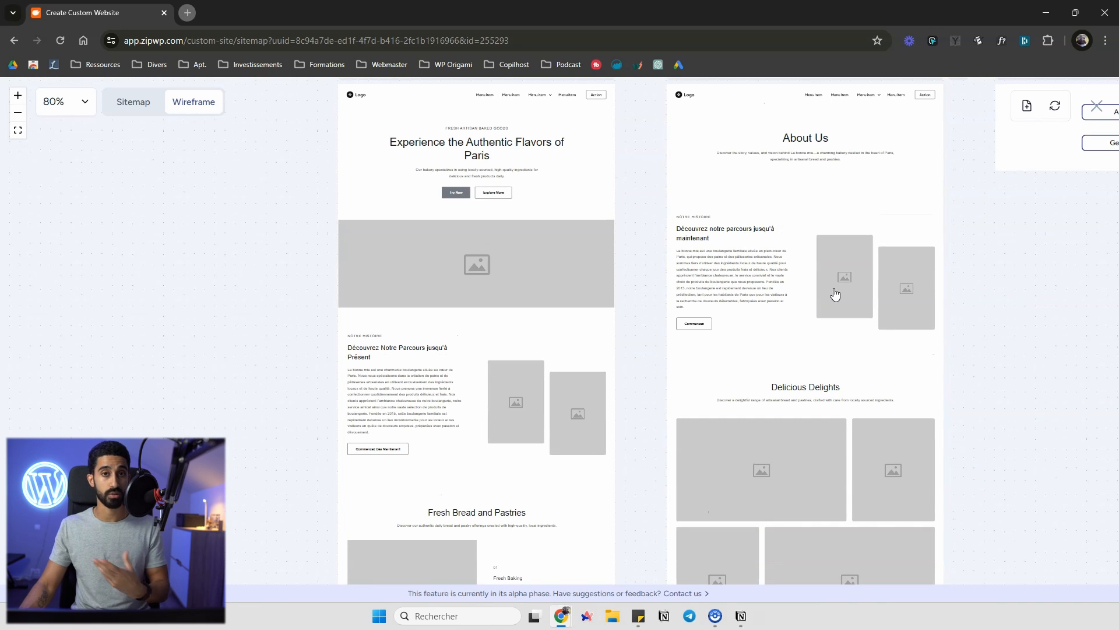
scroll(741, 170, up, 1)
scroll(816, 326, down, 6)
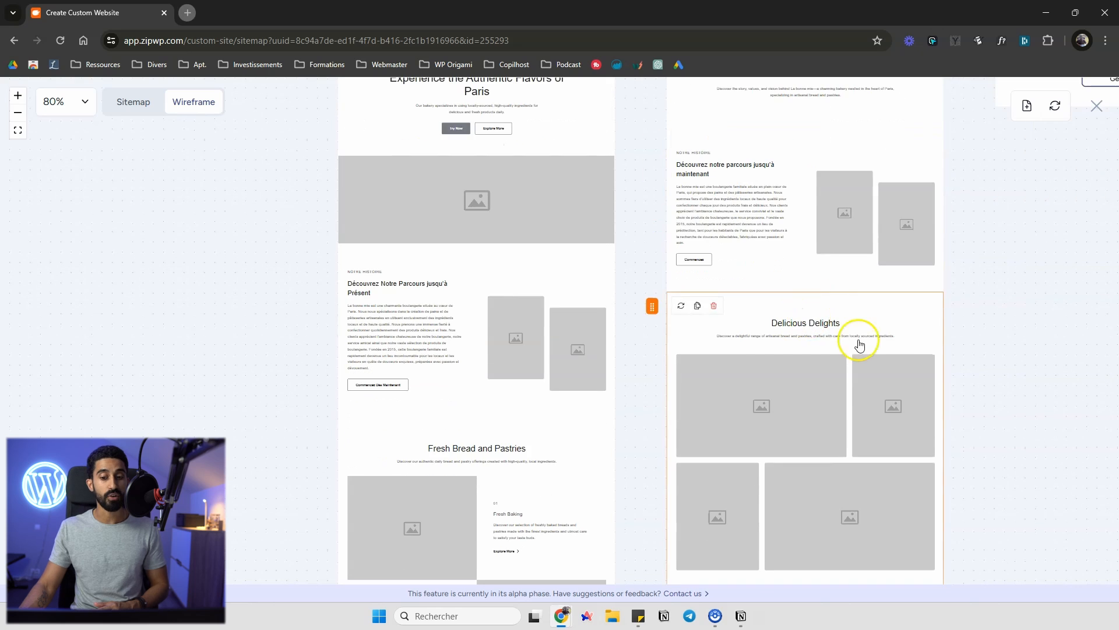
scroll(780, 361, down, 3)
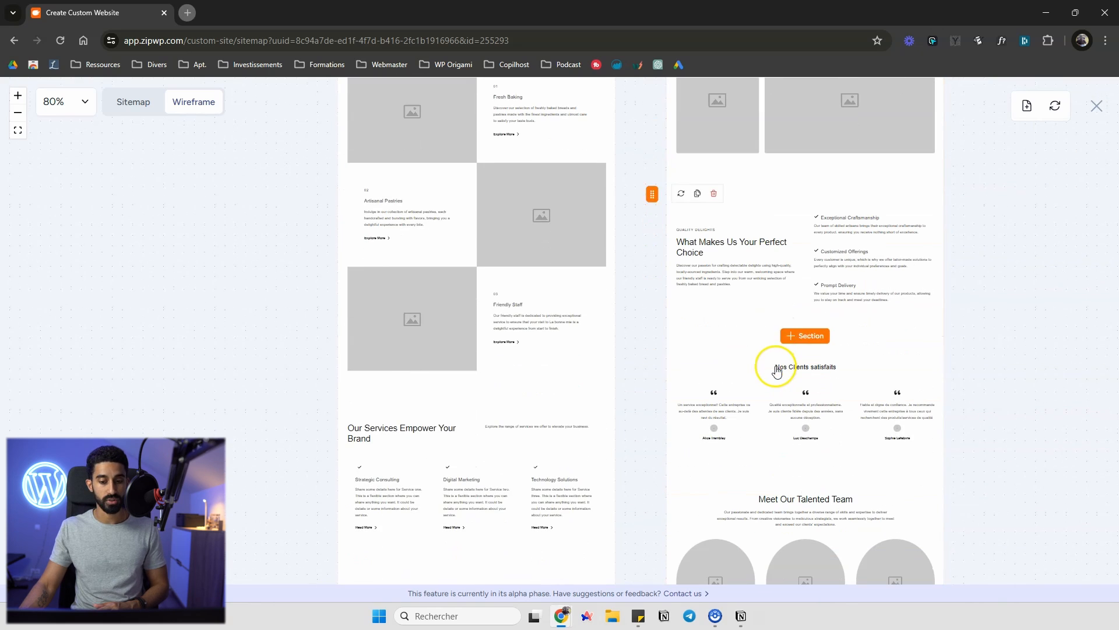
scroll(462, 328, up, 10)
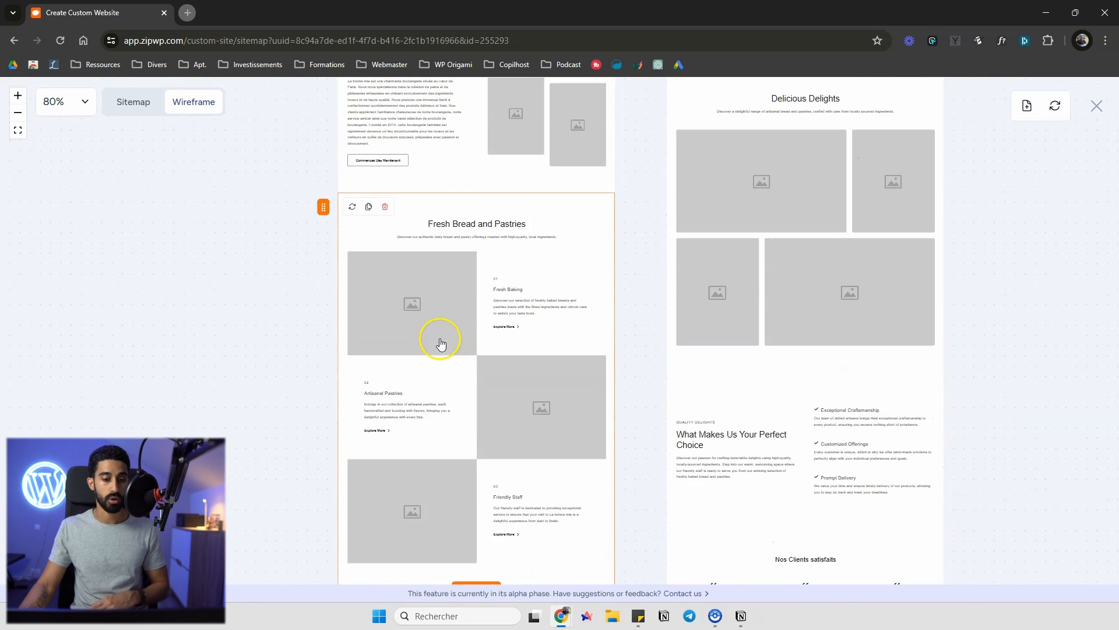
drag(708, 129, 313, 121)
drag(855, 338, 555, 359)
drag(970, 335, 819, 359)
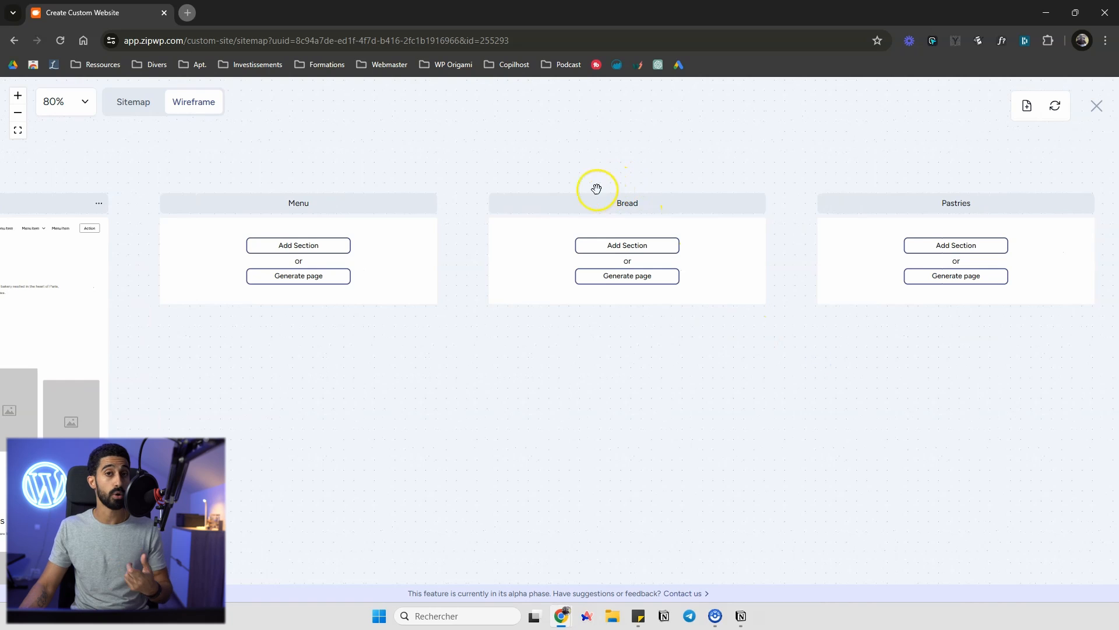
drag(341, 146, 857, 108)
drag(544, 111, 637, 99)
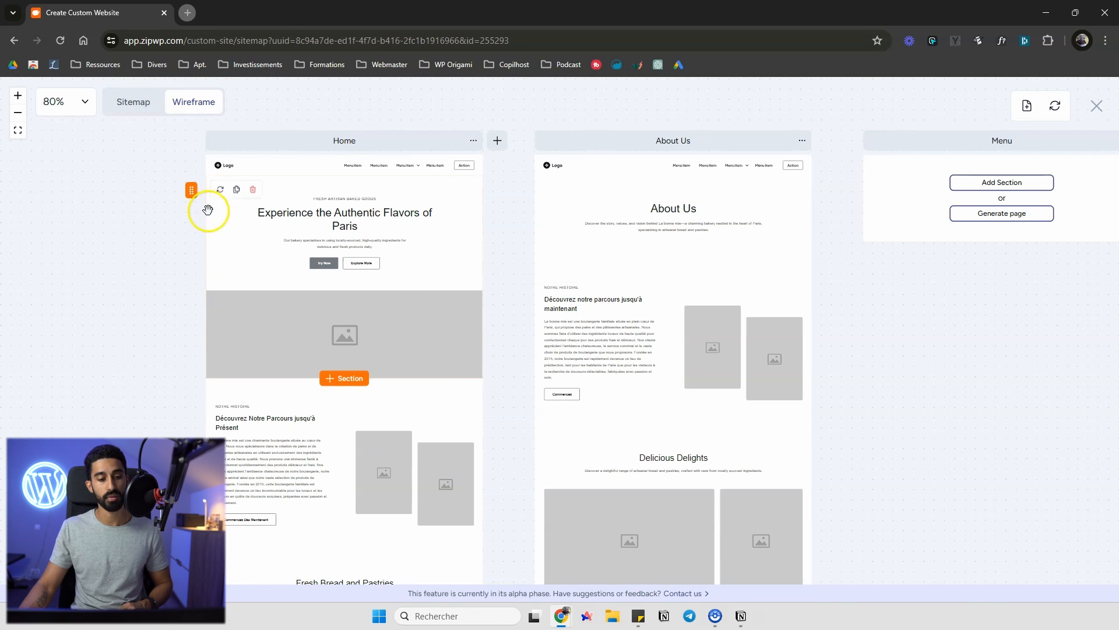
scroll(200, 245, down, 2)
scroll(320, 222, up, 2)
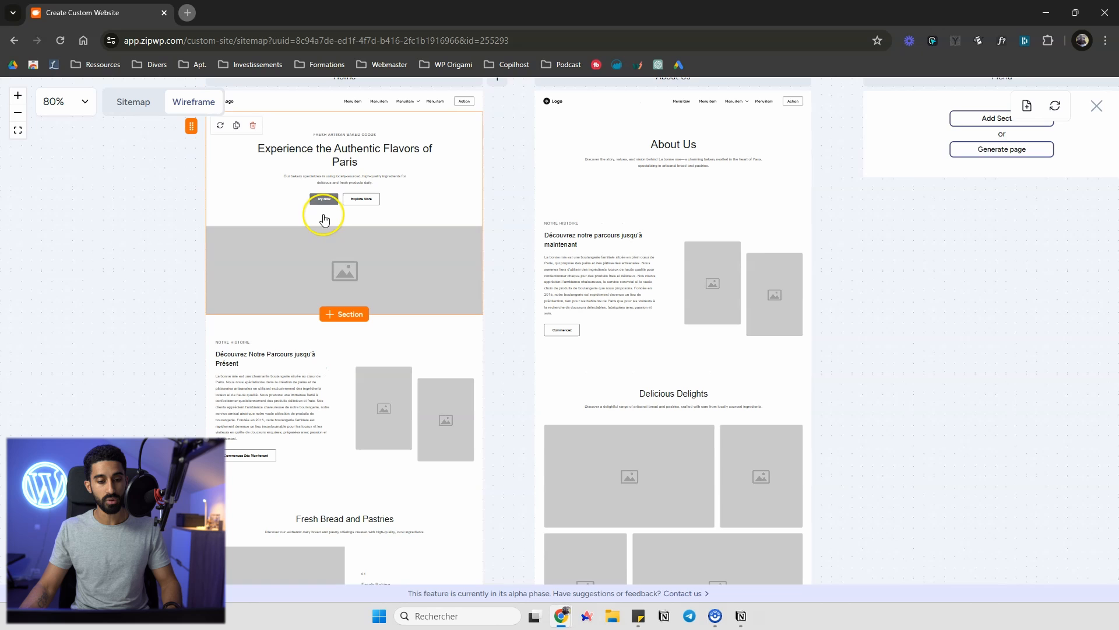
Browse alternative layouts for the home page's Hero, About and Services sections without applying any
click(362, 151)
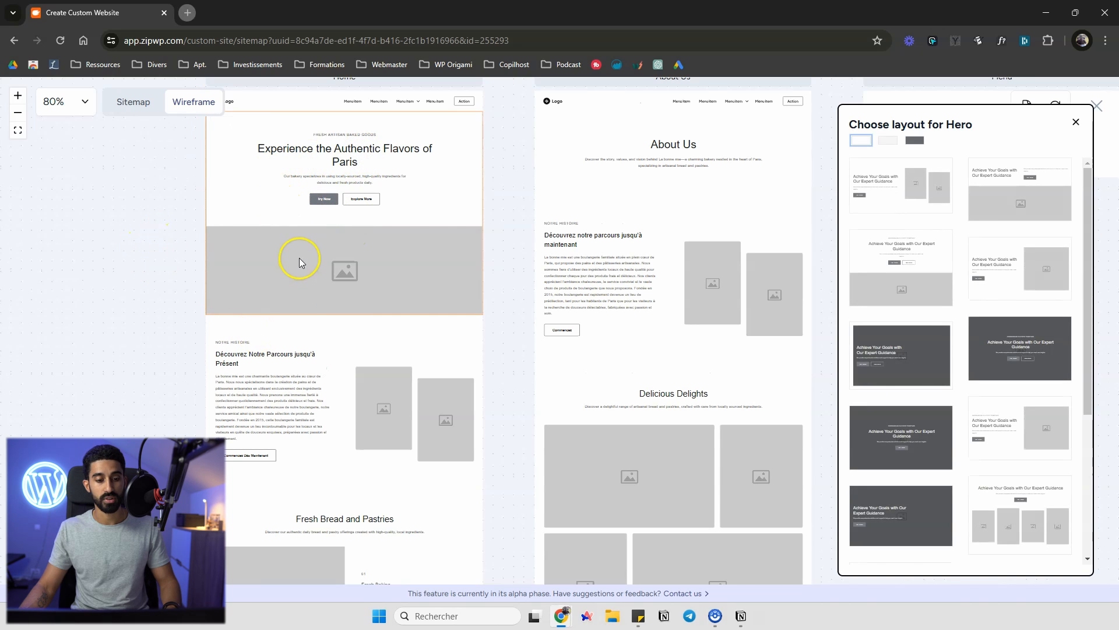
click(304, 332)
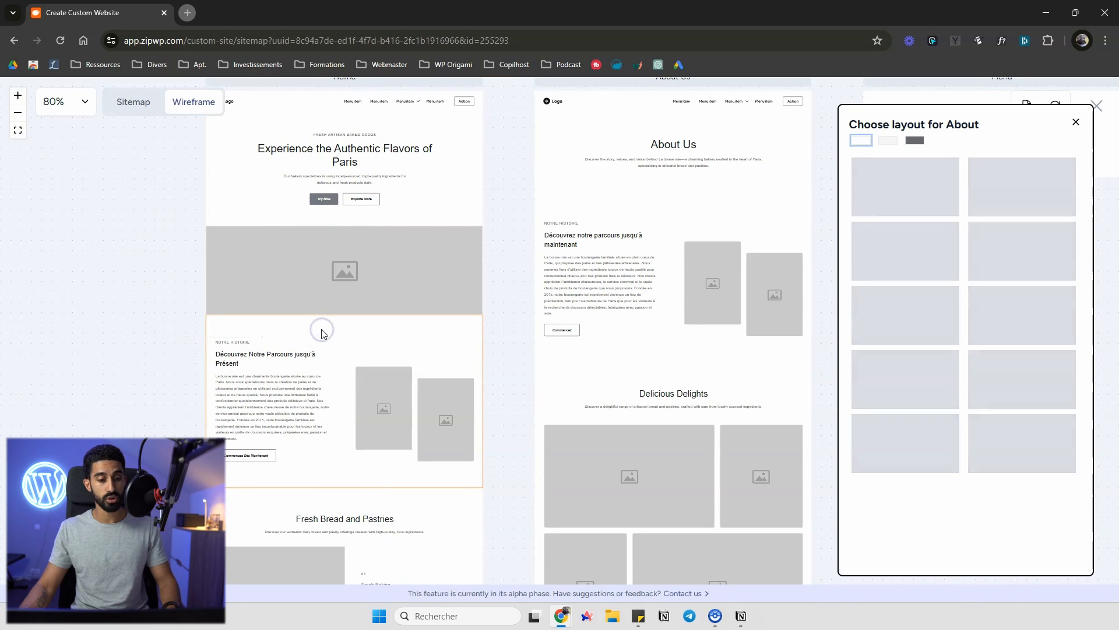
click(892, 144)
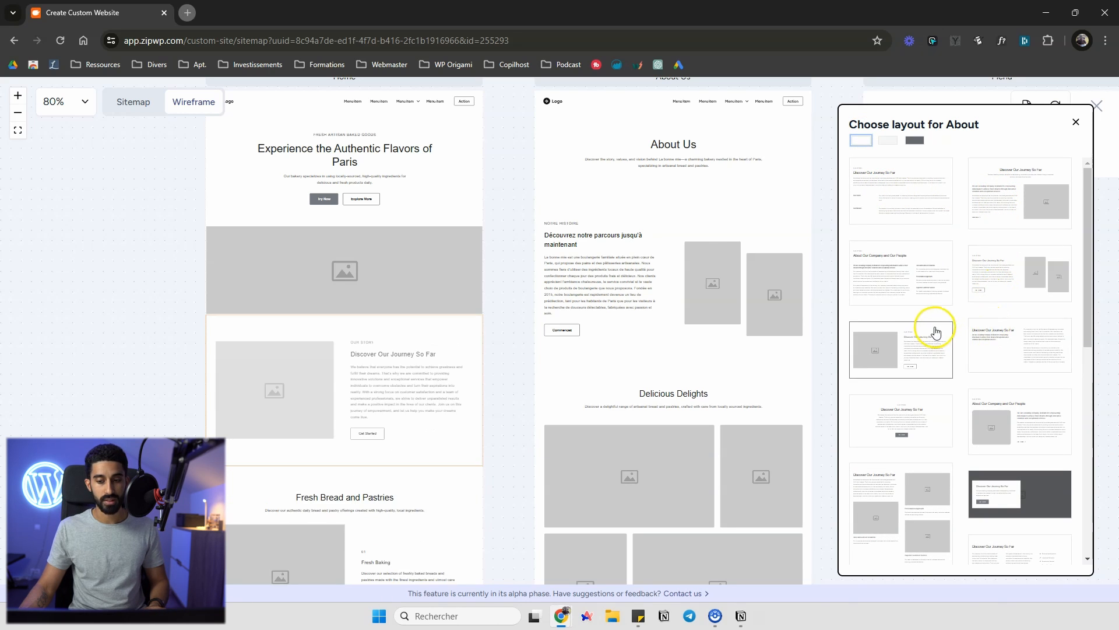
scroll(933, 328, down, 1)
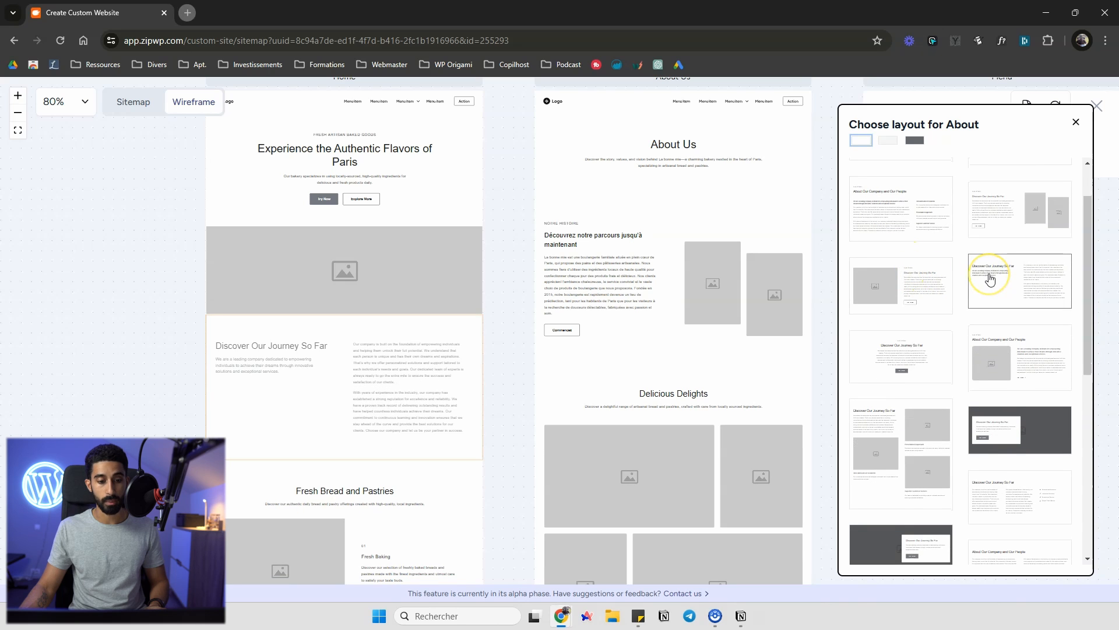
click(990, 280)
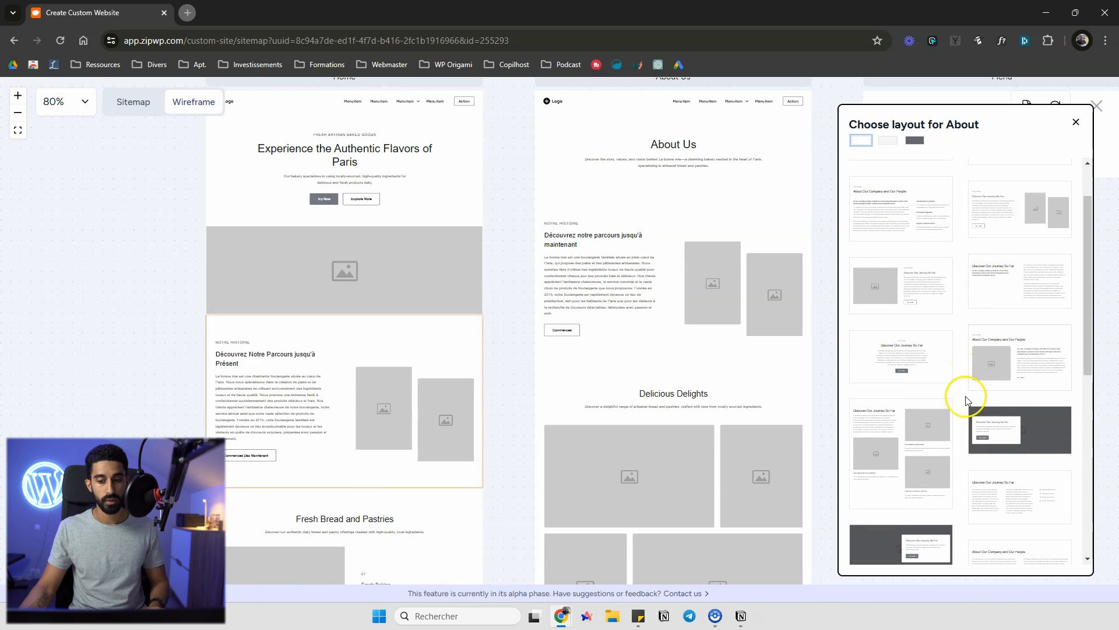
scroll(987, 408, down, 2)
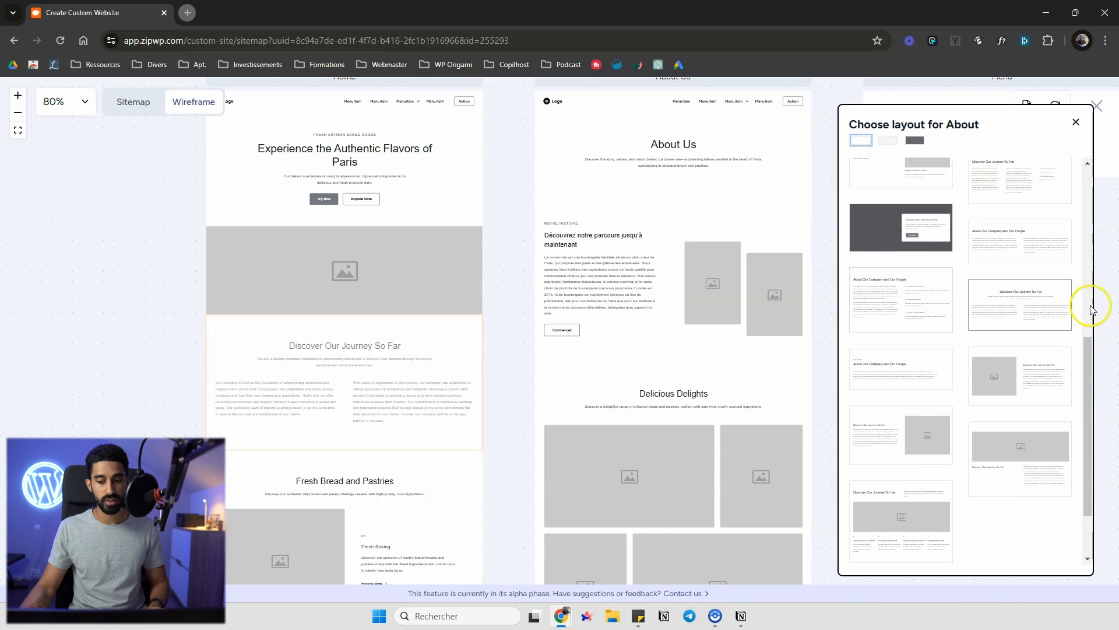
scroll(942, 324, up, 3)
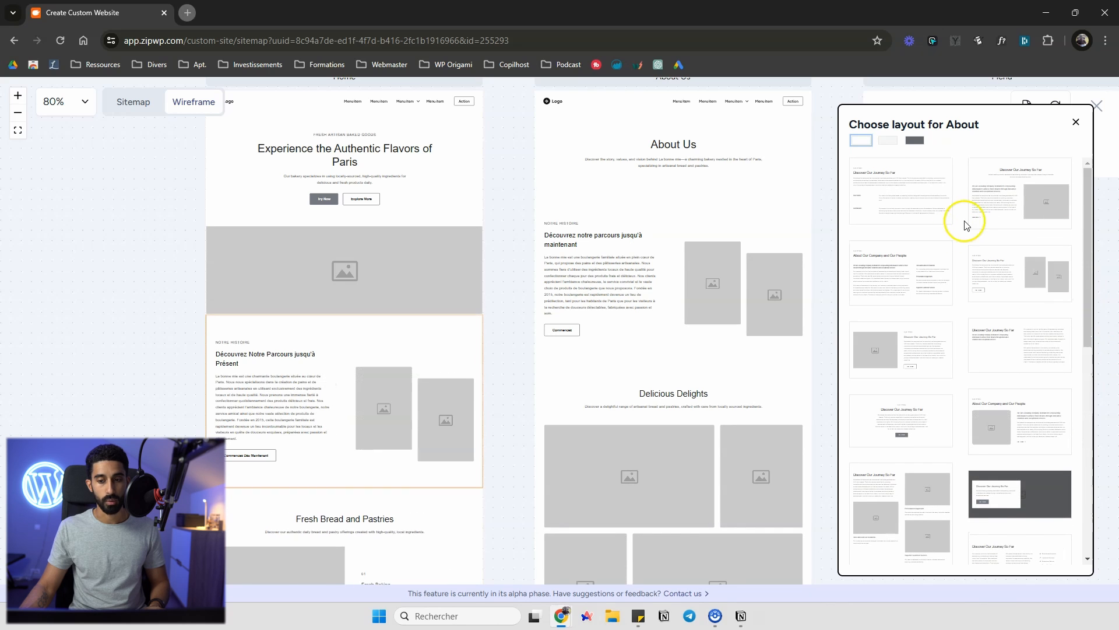
click(1076, 122)
click(357, 193)
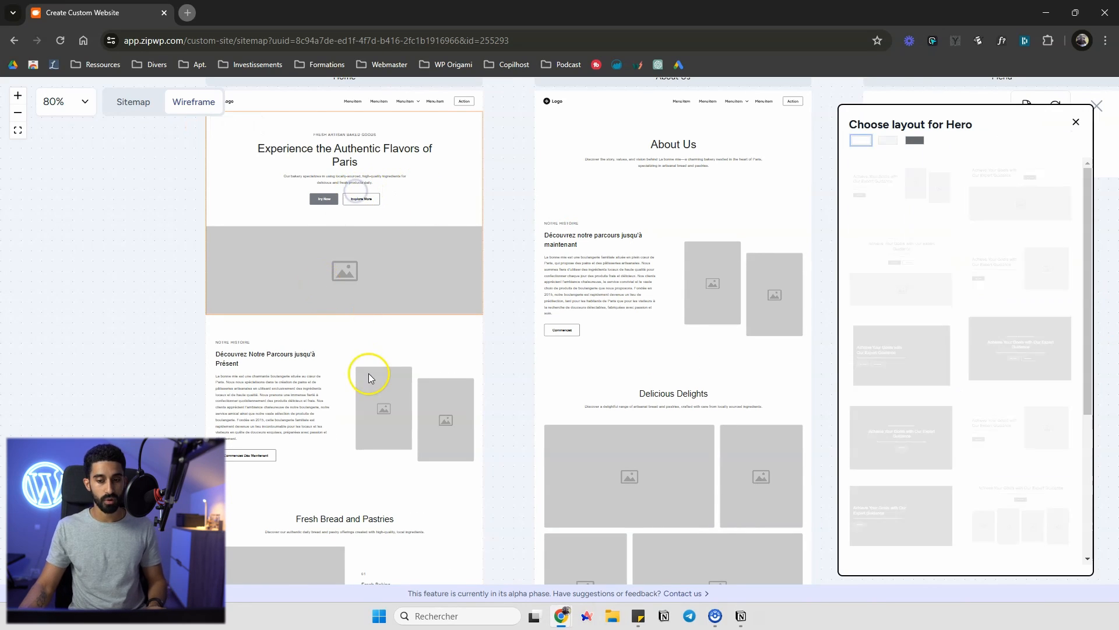
click(327, 357)
scroll(326, 396, down, 1)
scroll(326, 396, down, 1)
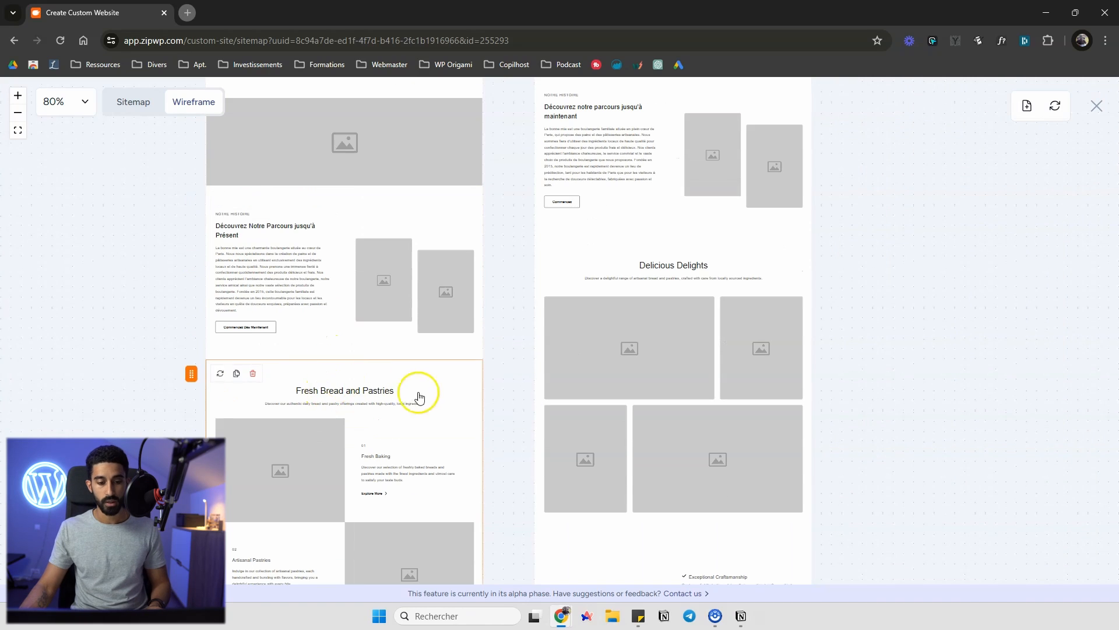
click(419, 392)
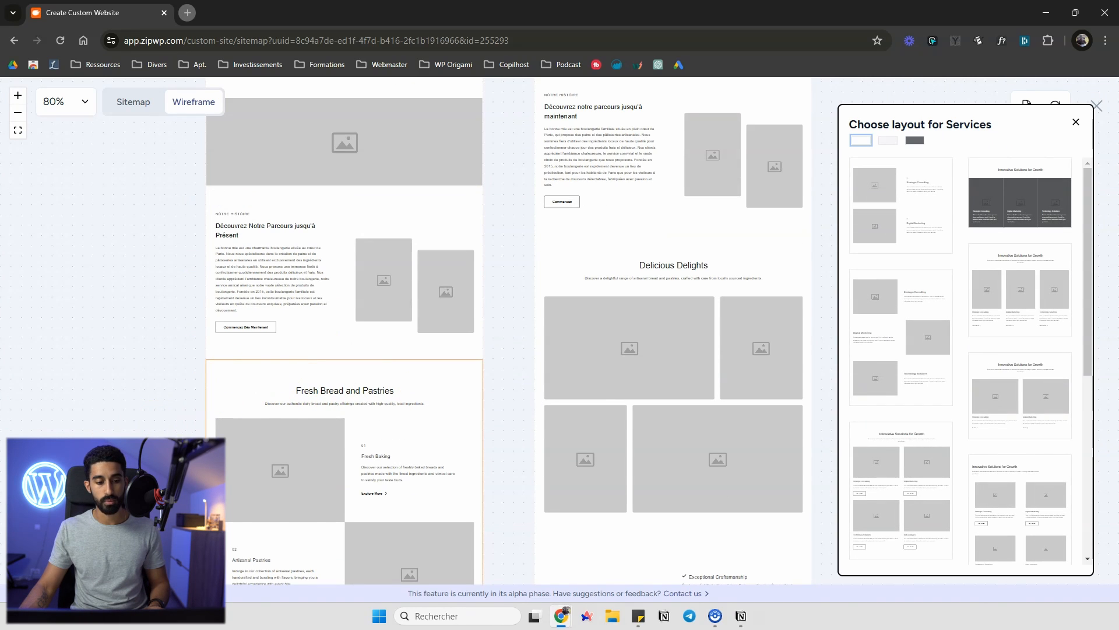
click(247, 318)
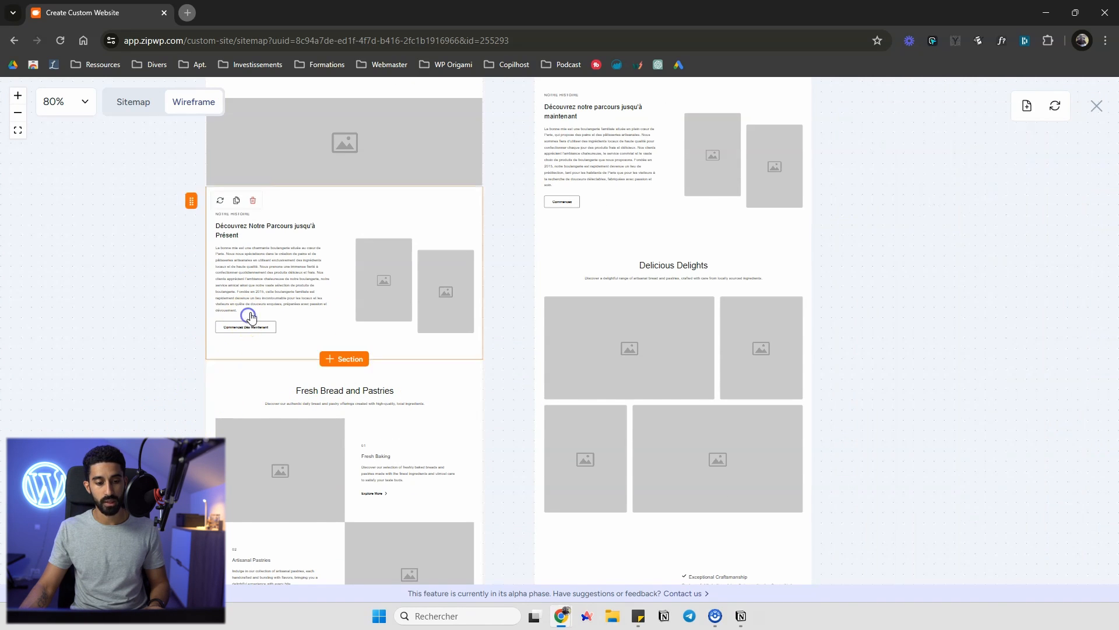
click(237, 201)
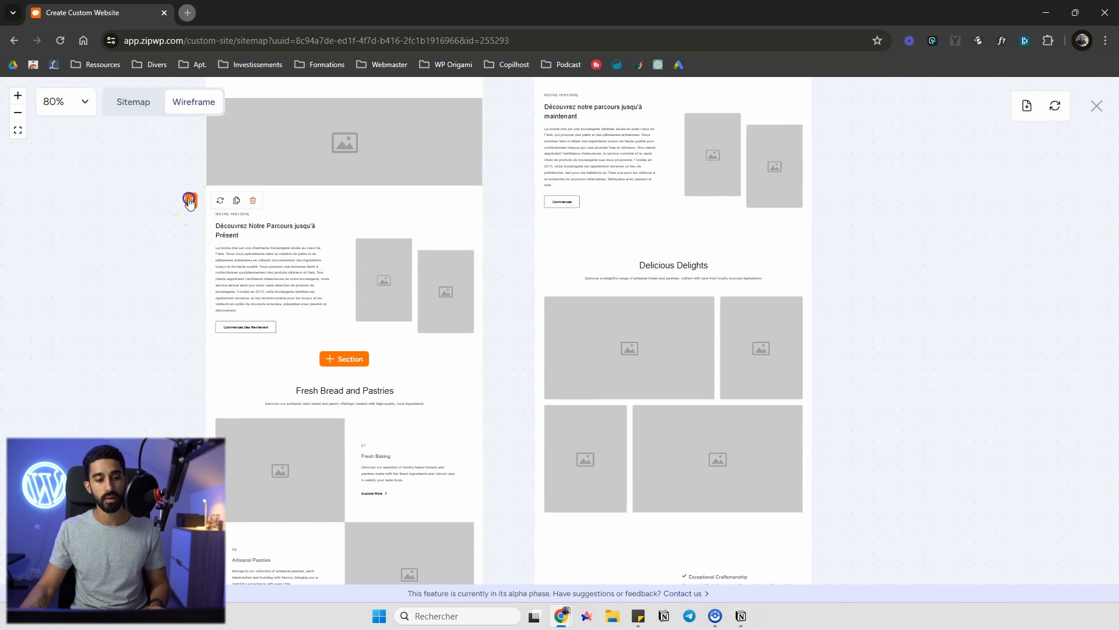
click(377, 224)
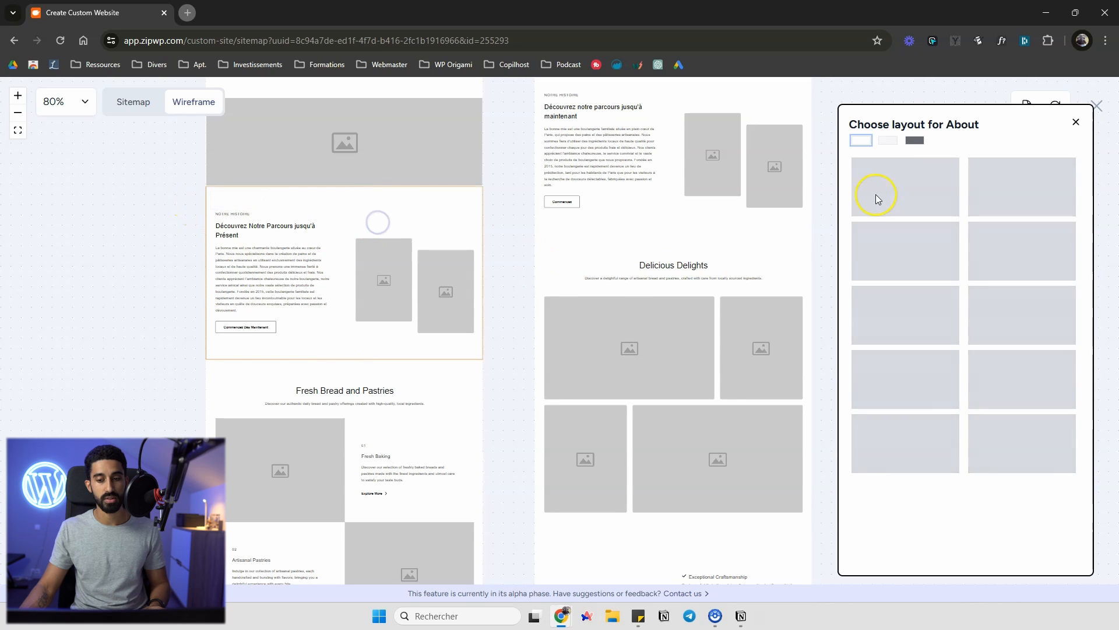
scroll(948, 297, down, 5)
scroll(988, 400, up, 5)
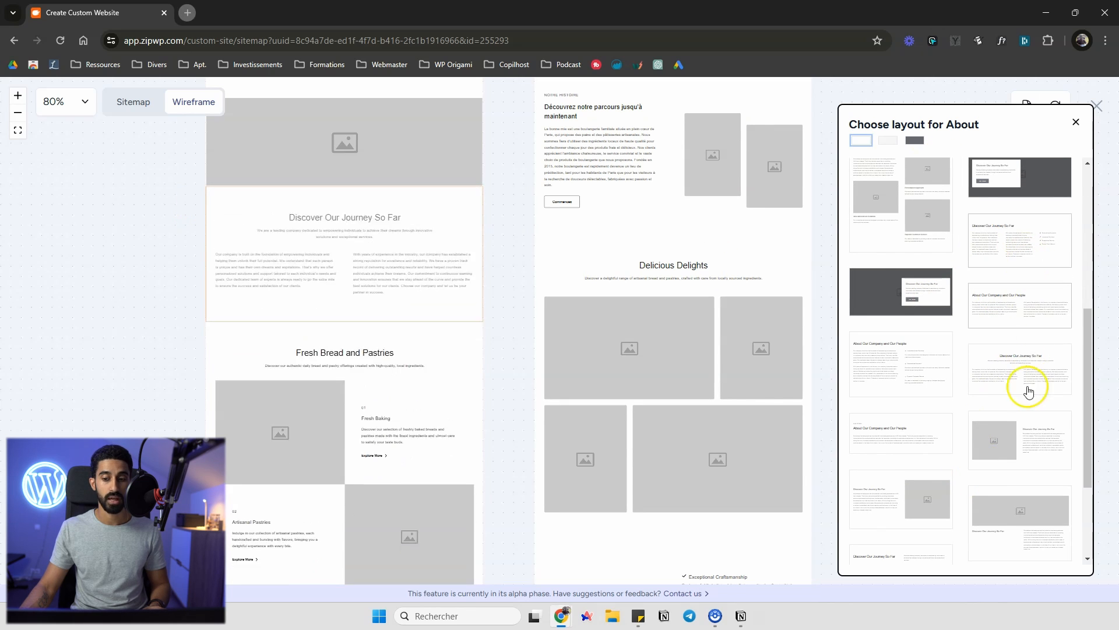
click(1075, 122)
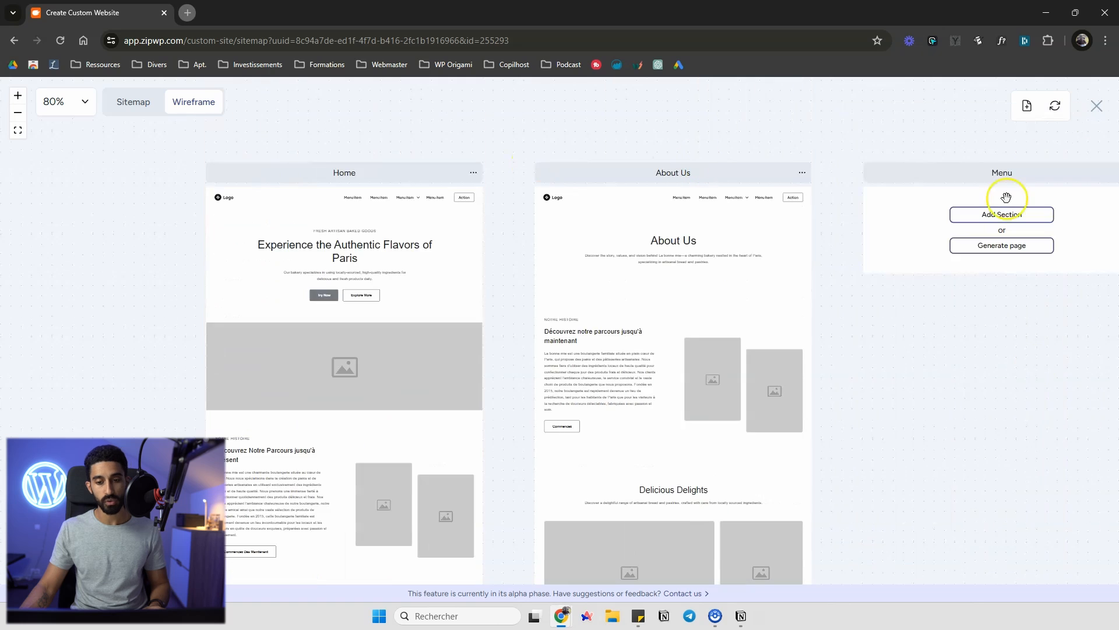
Open the Home page's options and the Add New Page panel, closing it without adding a page
click(472, 173)
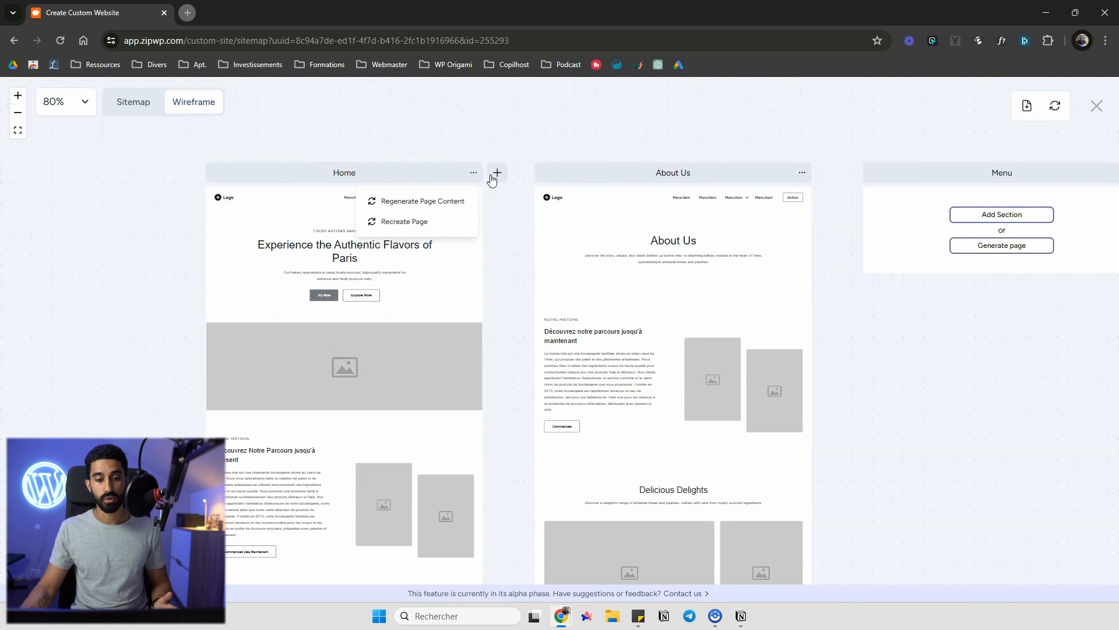
click(498, 175)
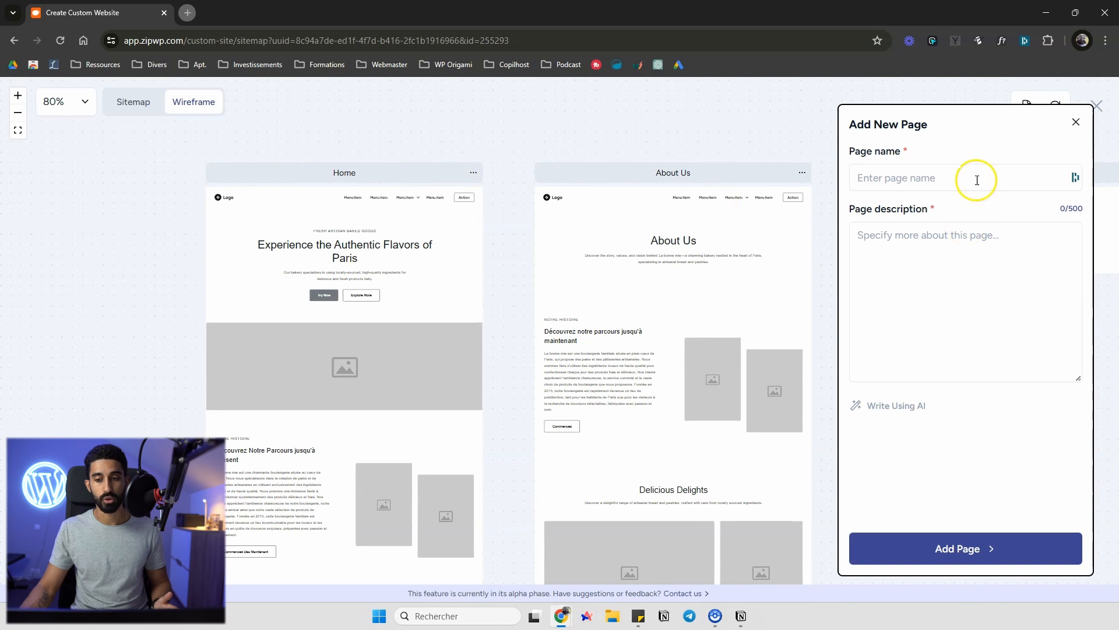
click(1076, 122)
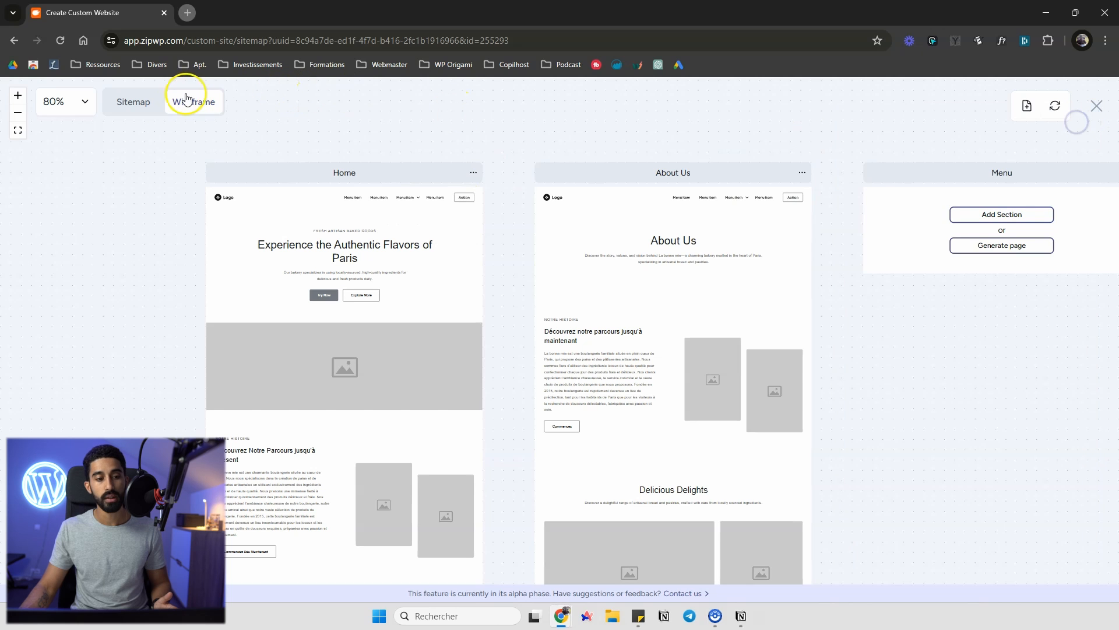
Return to the sitemap and generate the Menu, Locations and Contact Us pages
click(137, 102)
scroll(654, 310, down, 5)
scroll(654, 309, down, 3)
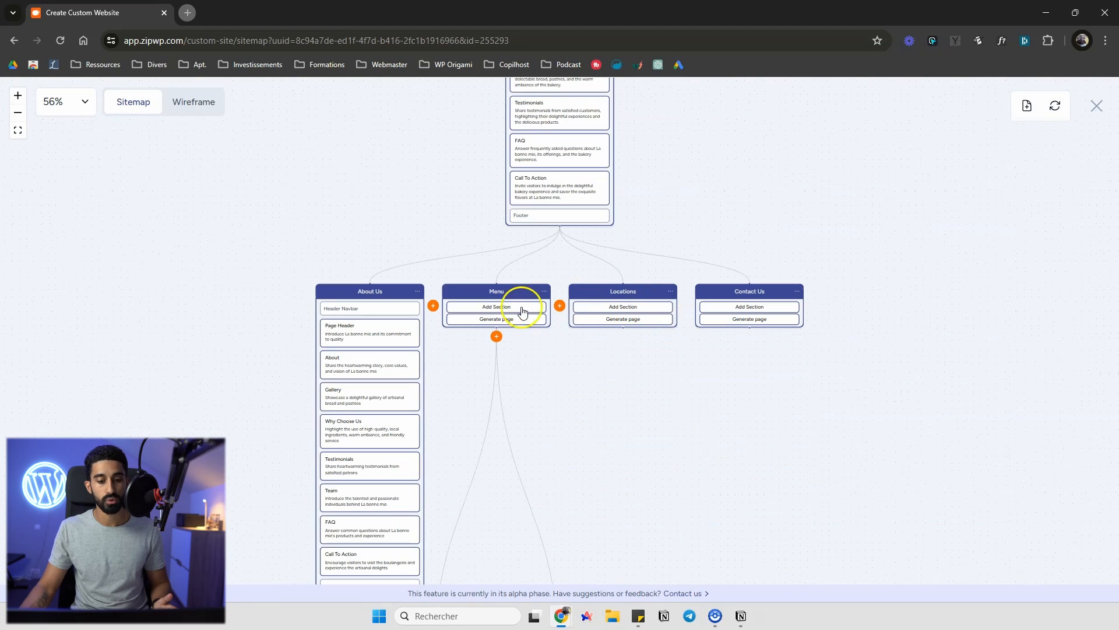
click(497, 319)
click(615, 322)
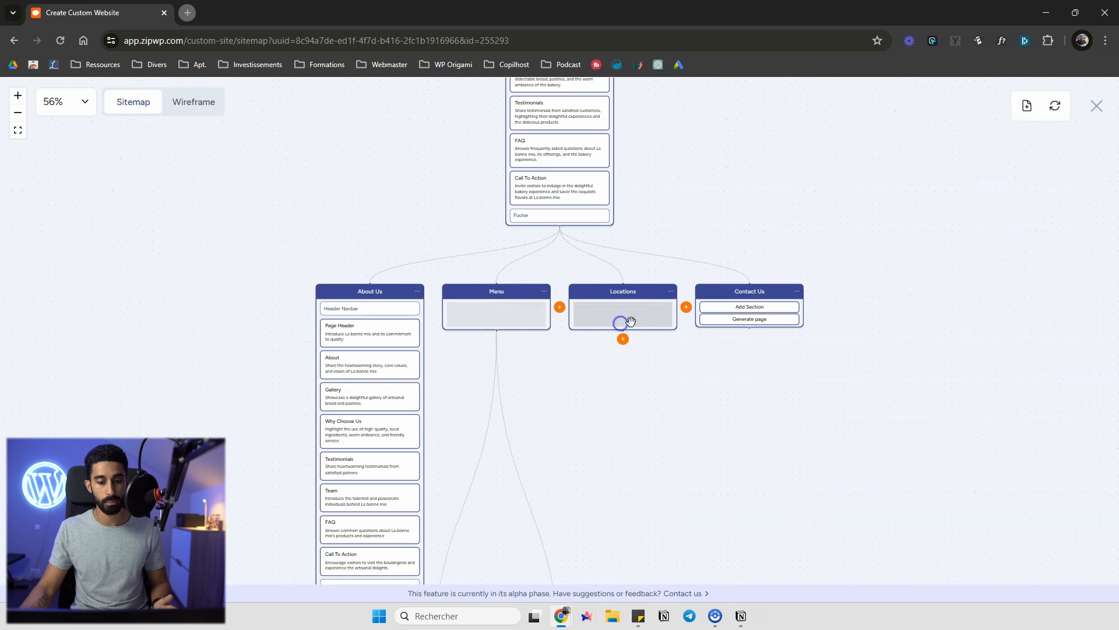
click(760, 319)
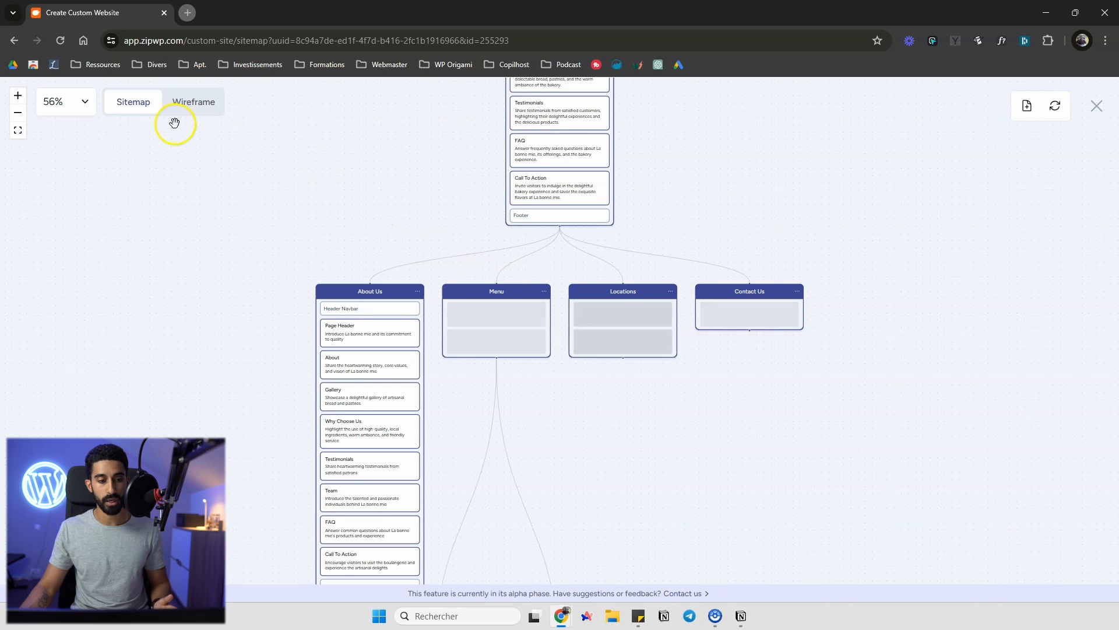
Generate the Bread and Pastries subpages under Menu and review their sections
scroll(175, 140, down, 4)
click(438, 490)
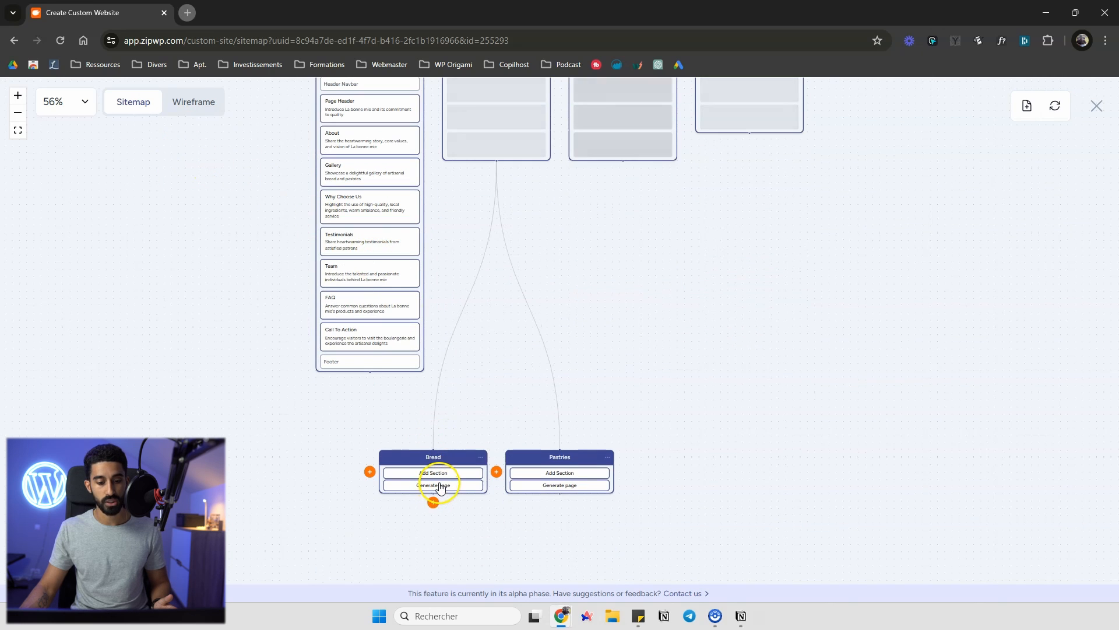
click(534, 486)
scroll(708, 365, up, 1)
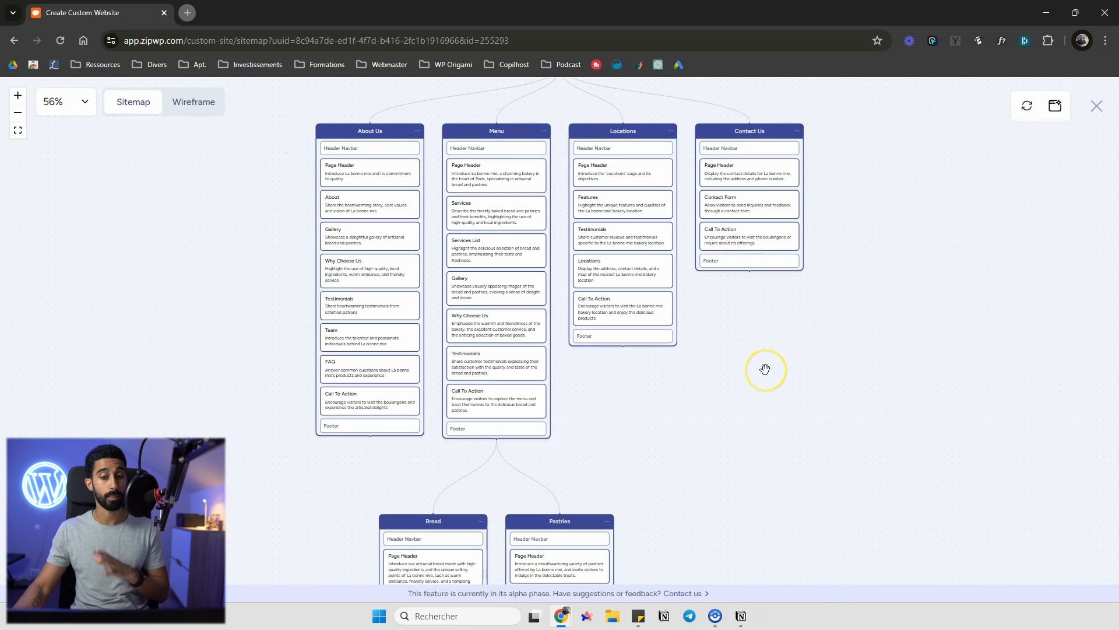
scroll(765, 368, down, 5)
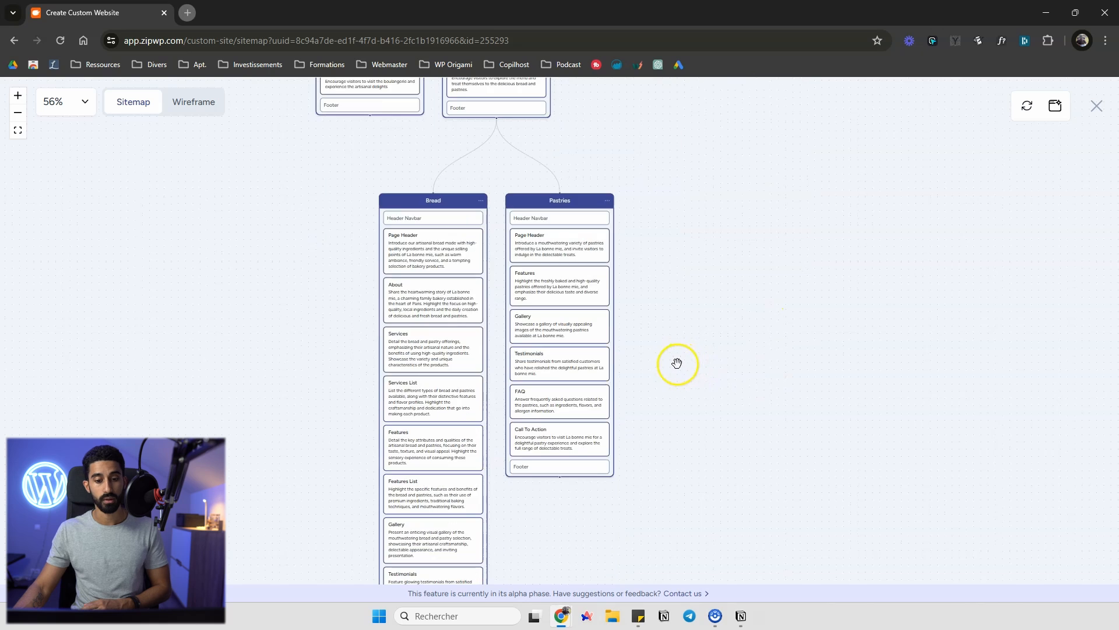
Switch from the sitemap to the wireframe view and review the wireframes of all pages side by side
scroll(507, 200, up, 5)
scroll(487, 414, up, 1)
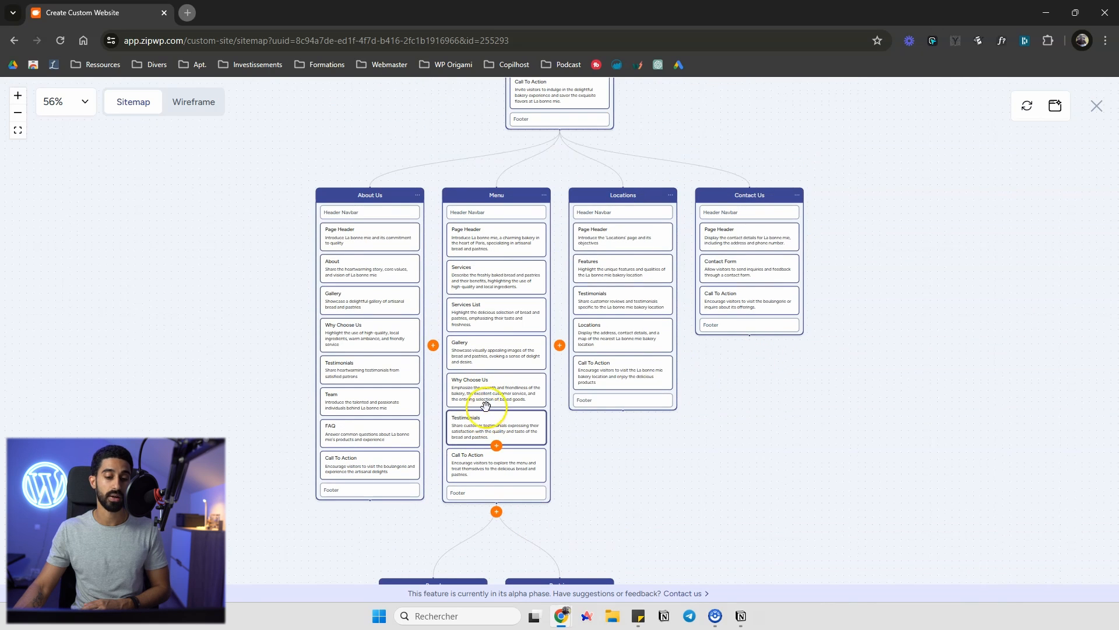
scroll(525, 332, up, 8)
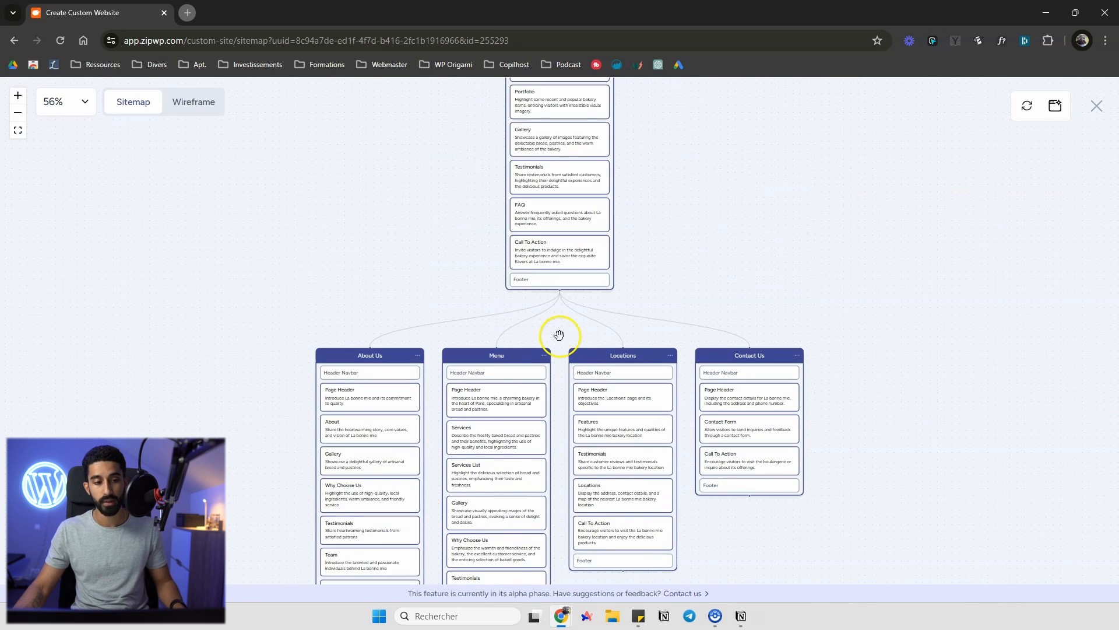
click(206, 107)
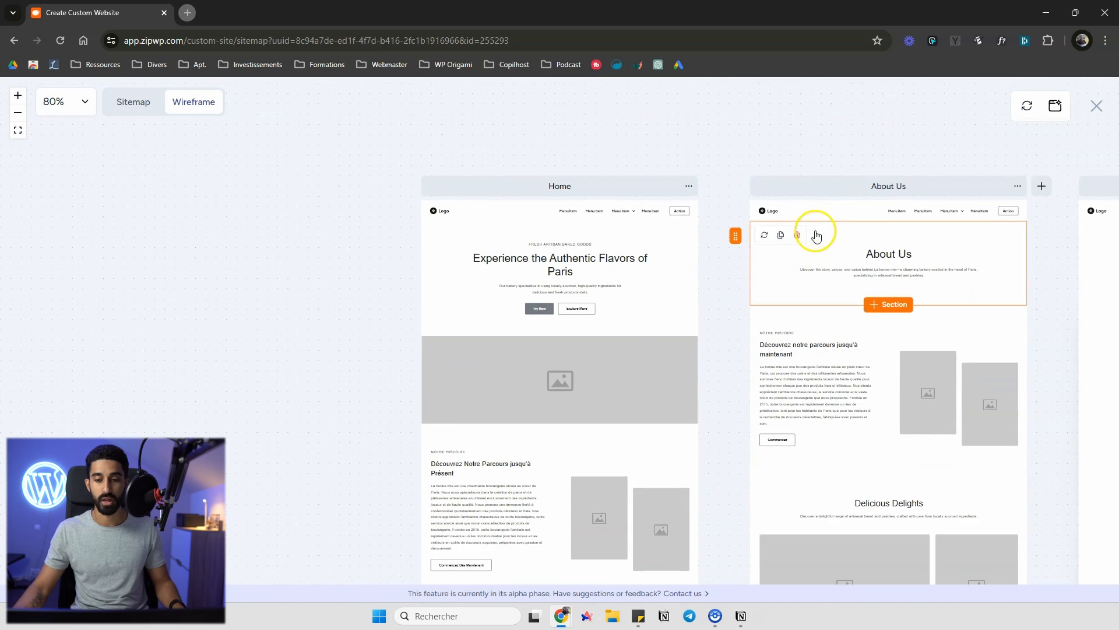
scroll(819, 235, down, 5)
scroll(897, 219, down, 5)
drag(618, 243, 45, 290)
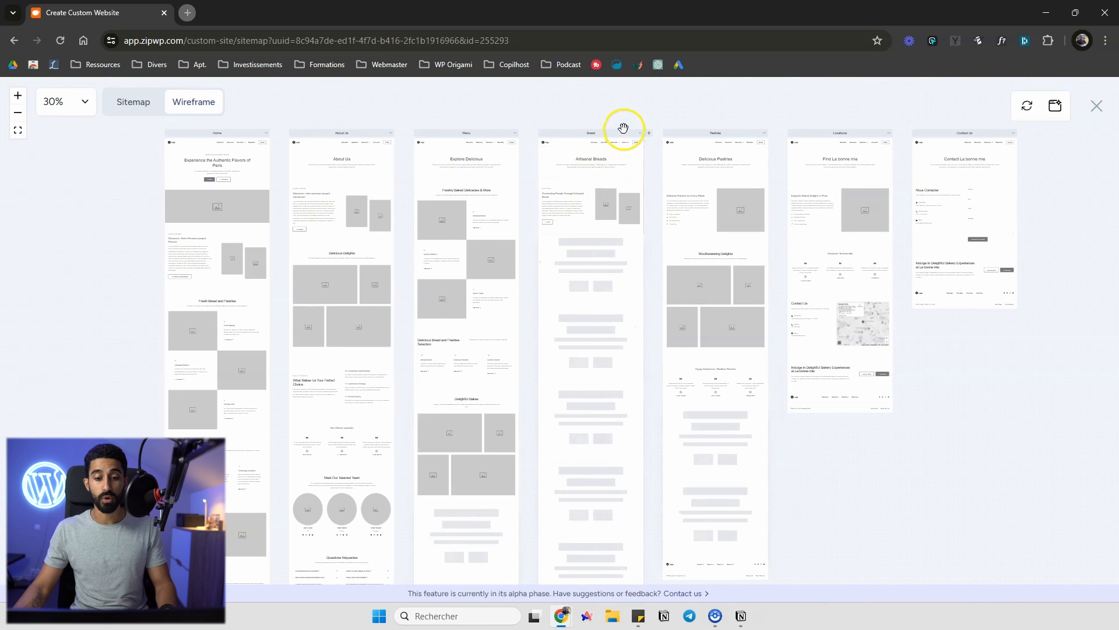
scroll(542, 202, up, 3)
scroll(517, 242, down, 3)
scroll(539, 242, up, 5)
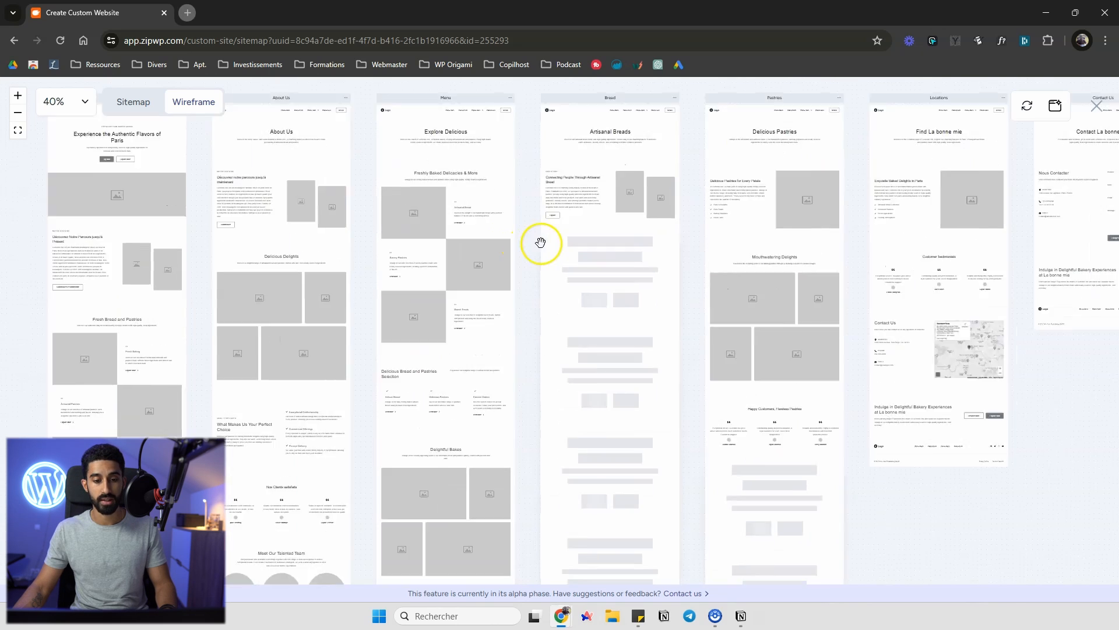
scroll(579, 242, down, 2)
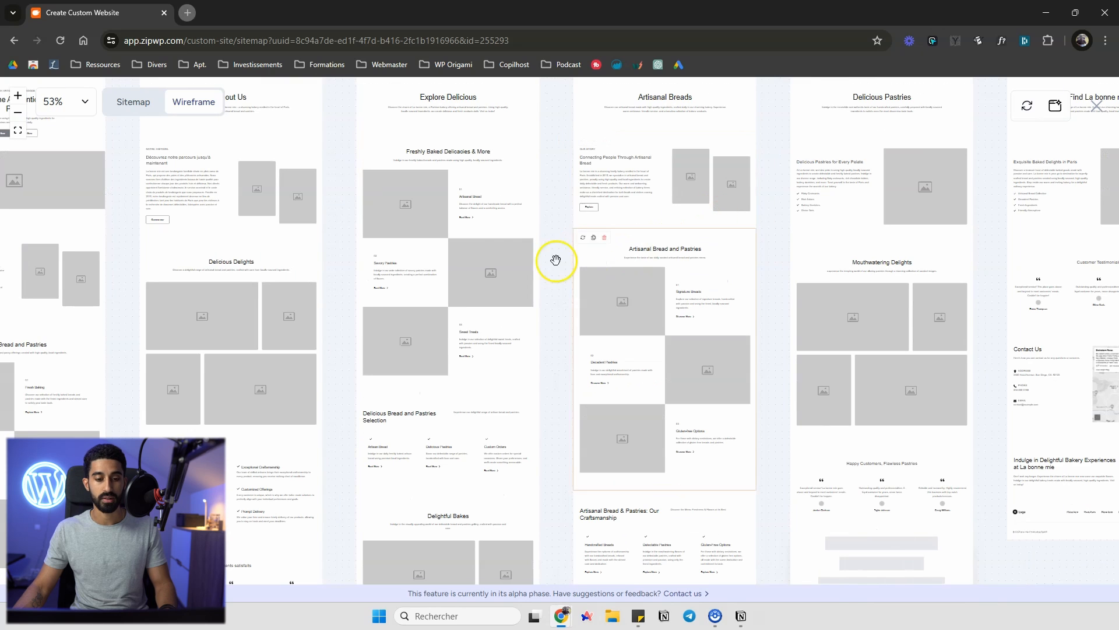
scroll(757, 241, up, 1)
scroll(700, 245, up, 1)
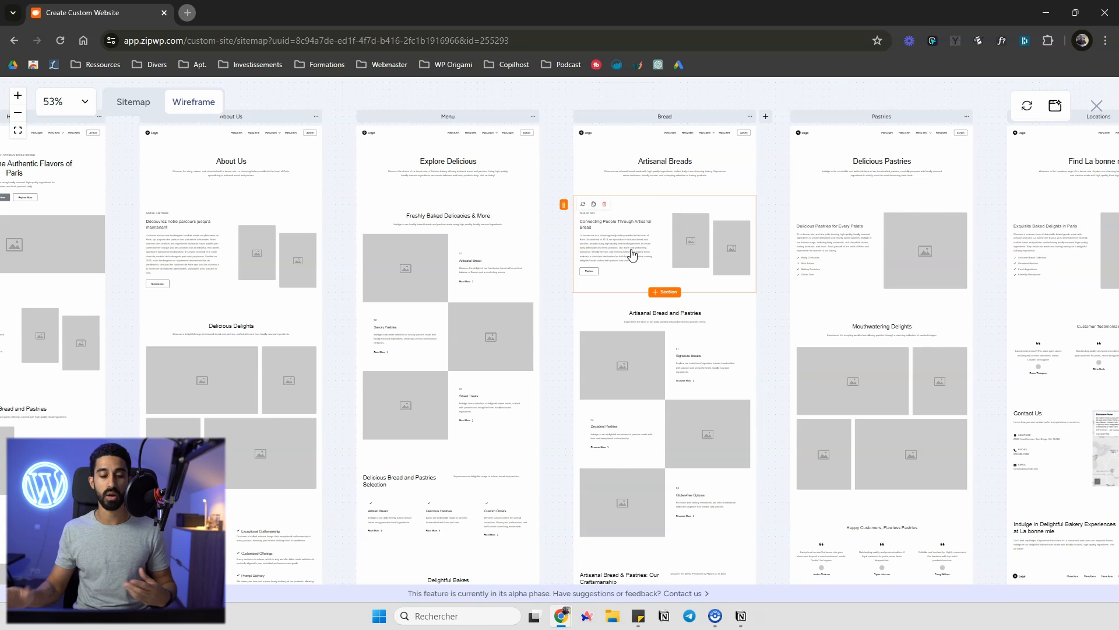
drag(580, 89, 610, 92)
scroll(715, 145, down, 5)
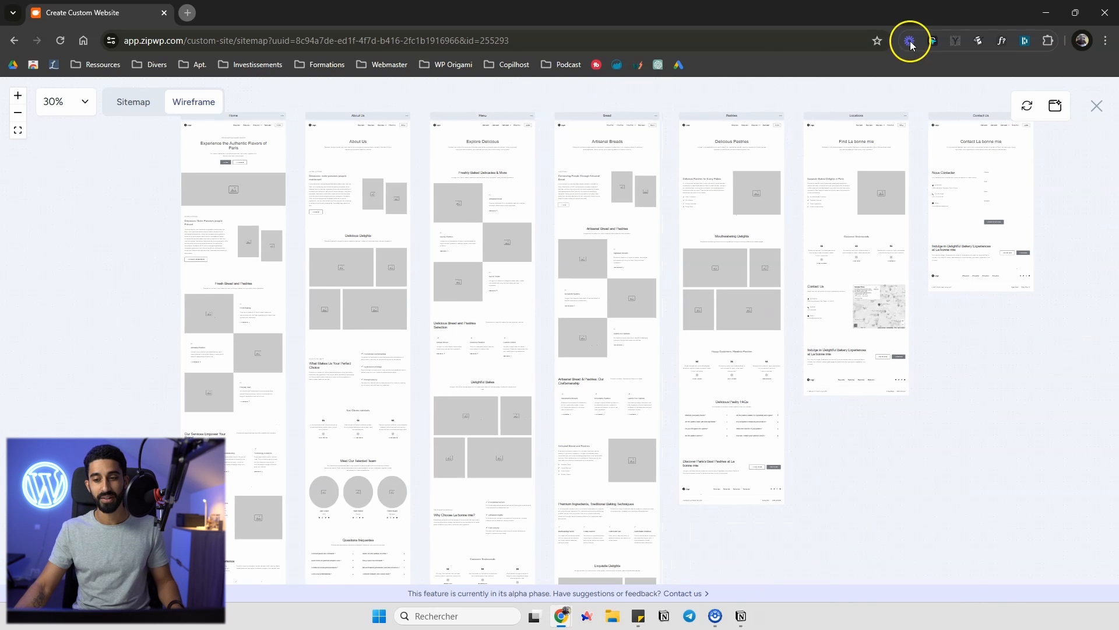
Create the website from the sitemap, start building it, and open the new site's URL
click(1055, 109)
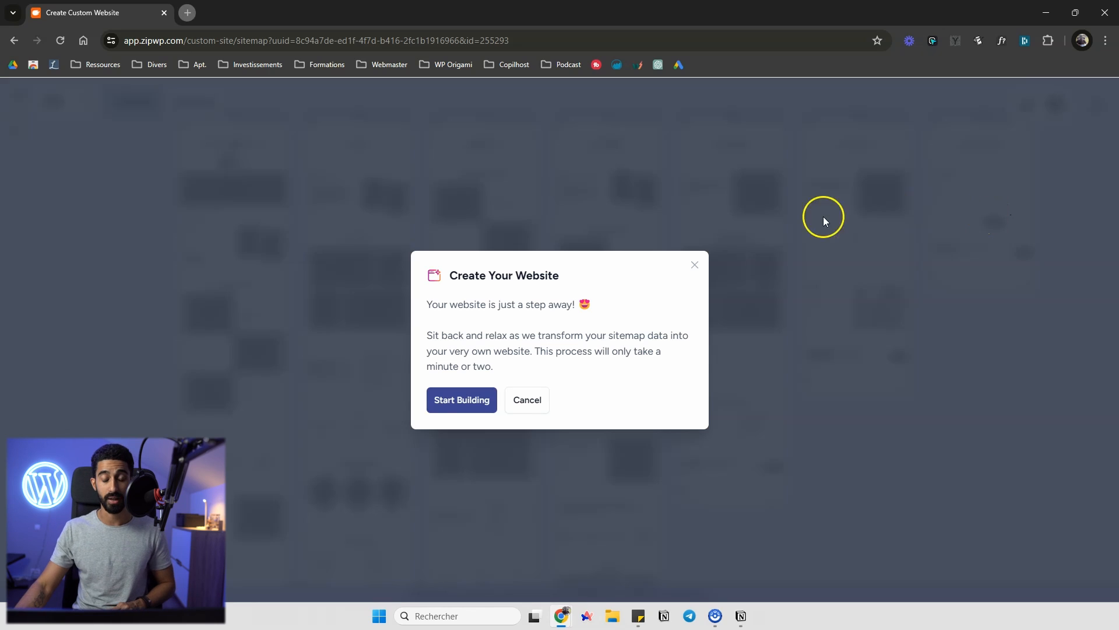
click(467, 406)
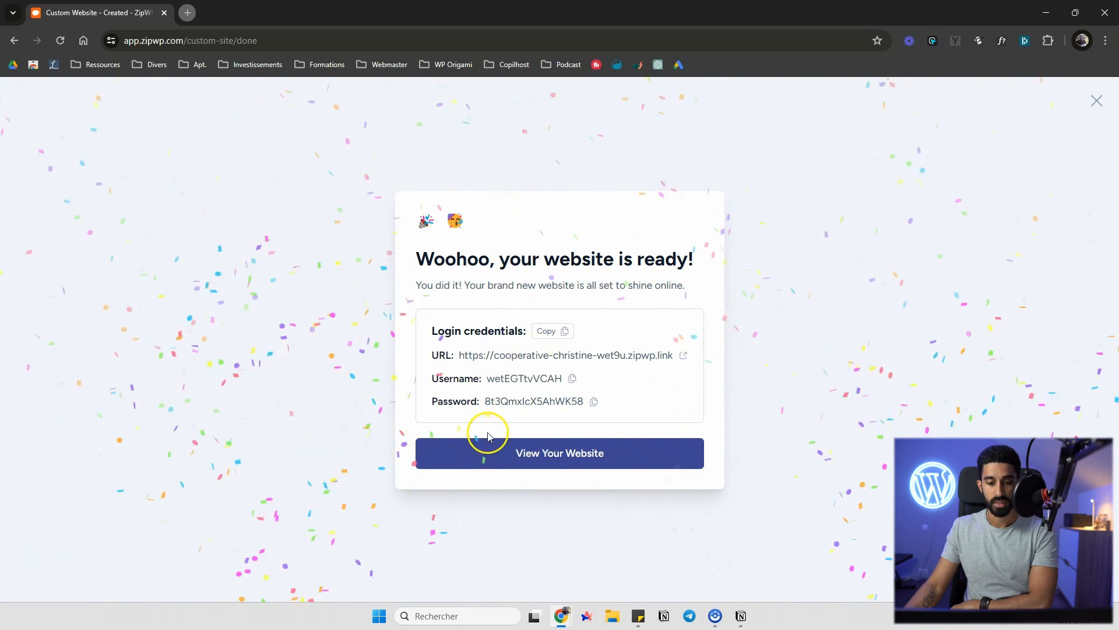
click(641, 355)
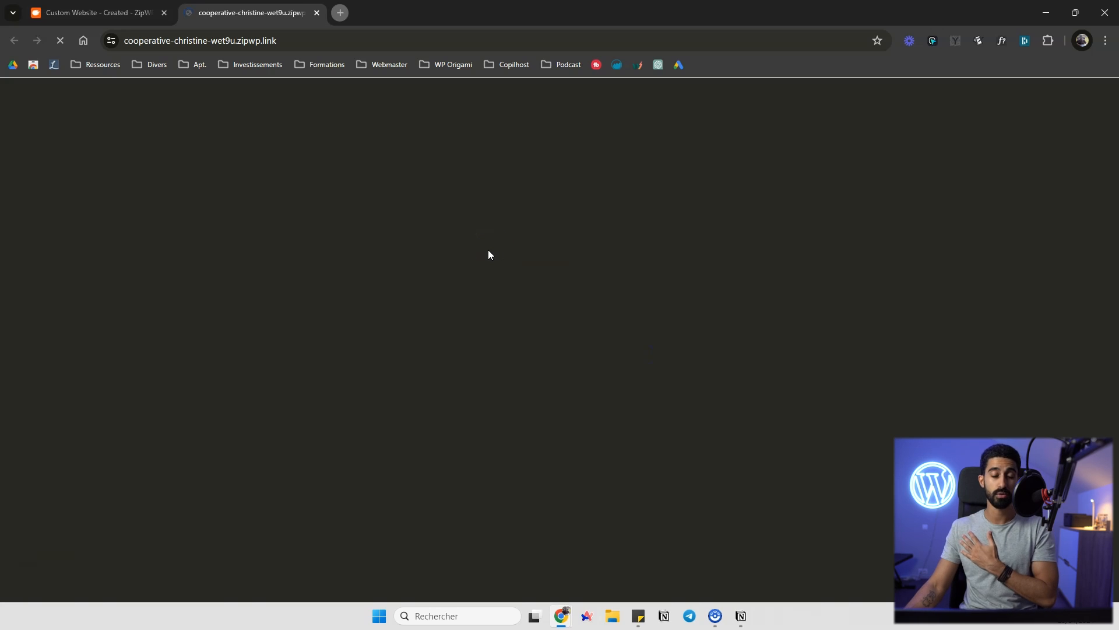
Scroll through the generated home page to review its hero, story and bread sections
scroll(497, 317, down, 4)
scroll(497, 317, up, 4)
scroll(491, 319, down, 1)
scroll(472, 329, down, 15)
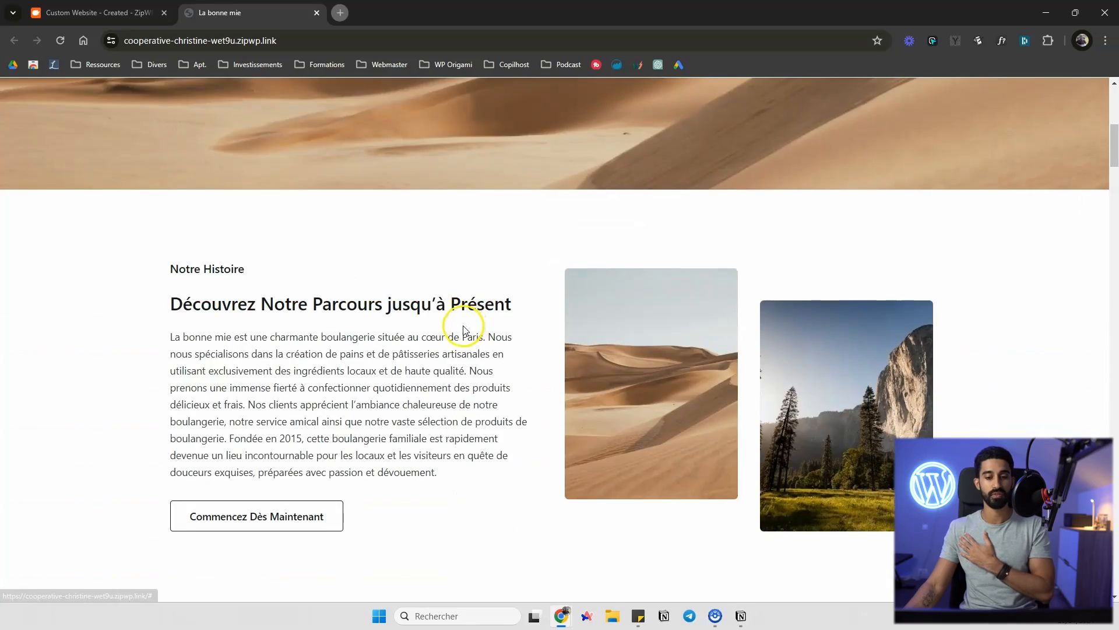
scroll(424, 320, up, 12)
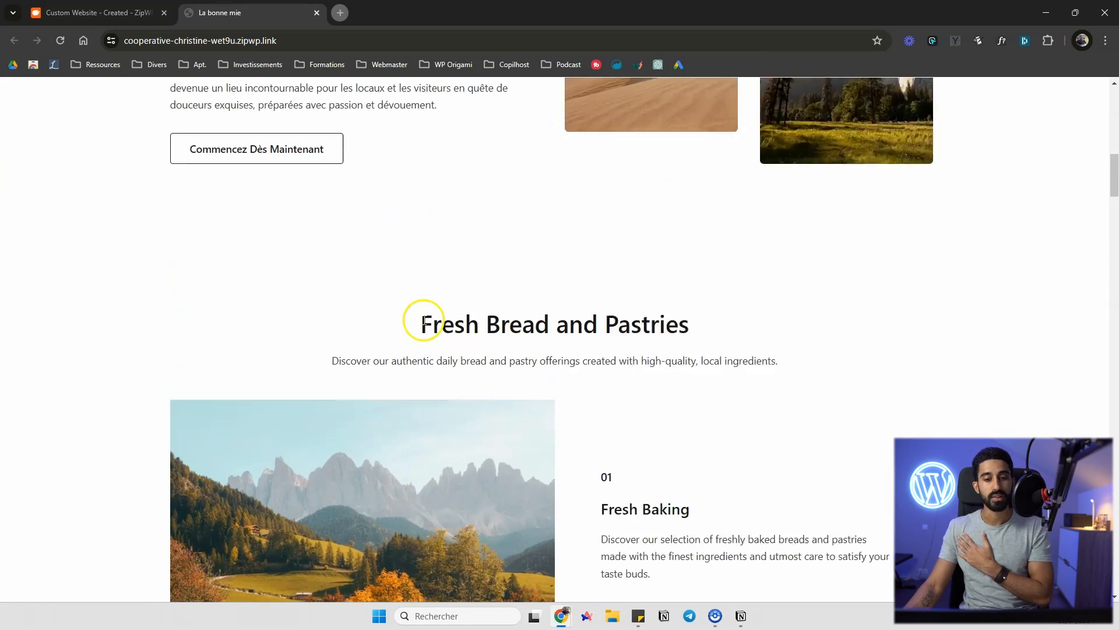
scroll(427, 321, up, 2)
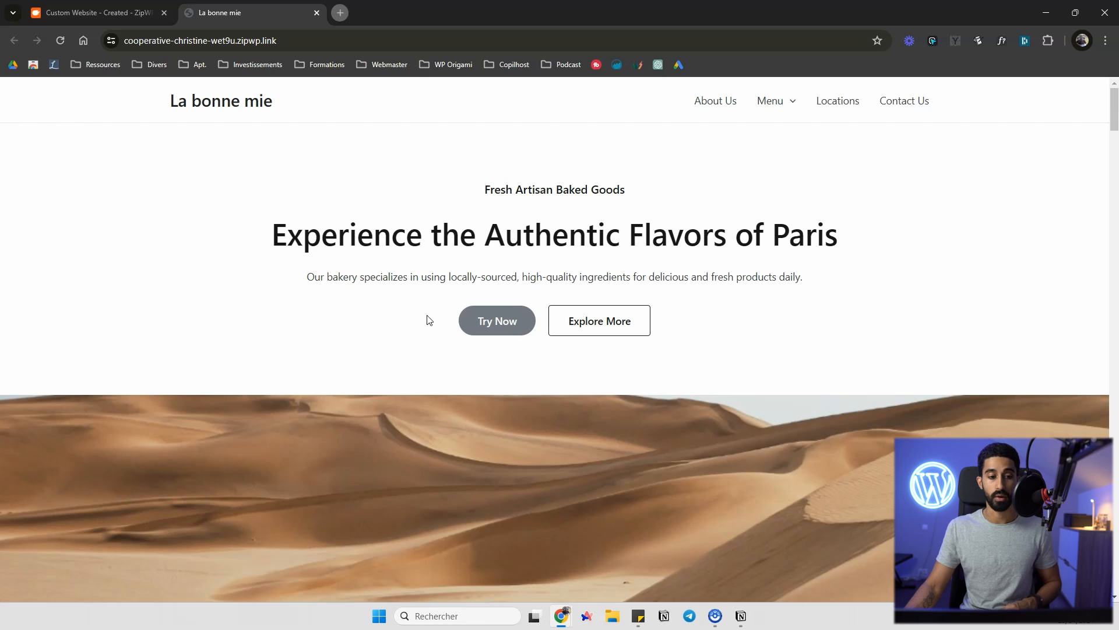
Close the completion screen to return to the Sites list, then go back to the site tab
key(ctrl+Tab)
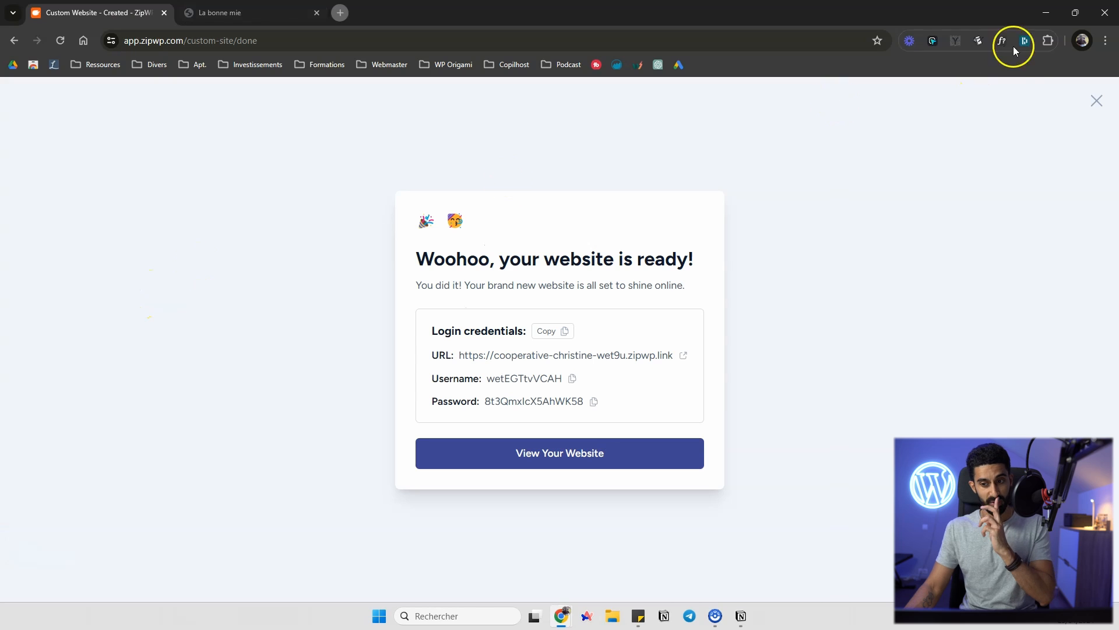
click(1098, 104)
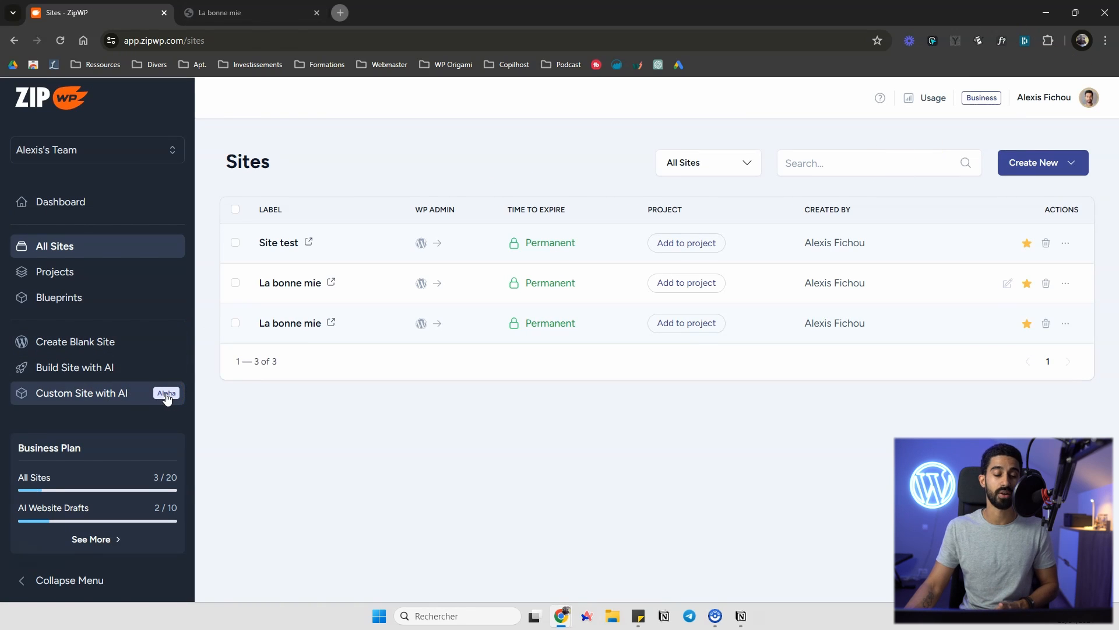
key(ctrl+Tab)
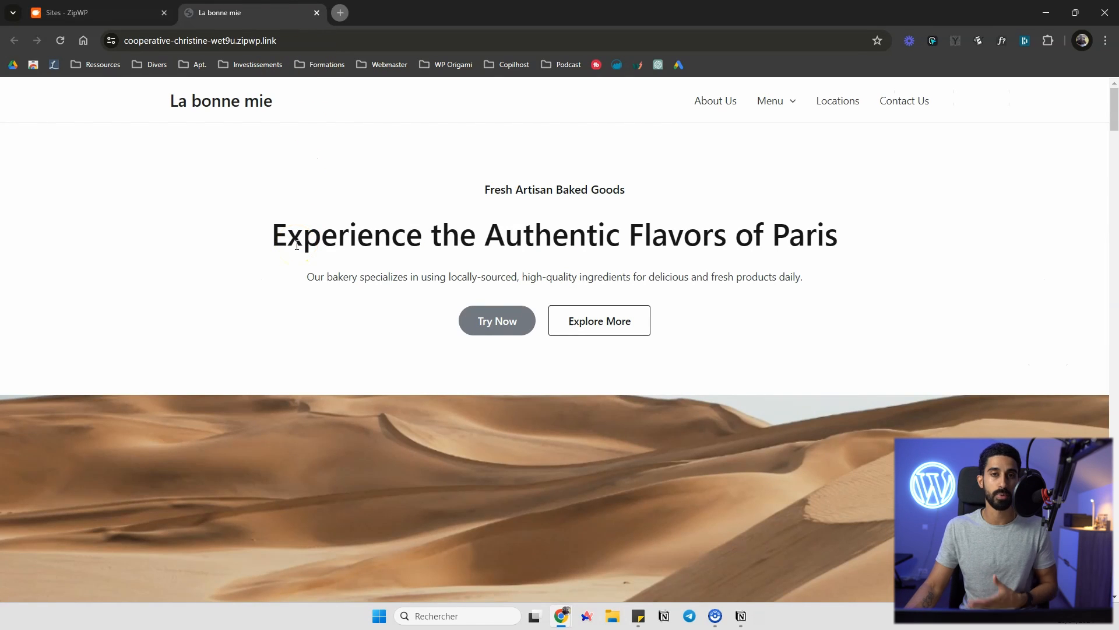
Read through the home page's Notre Histoire section text, selecting part of it
scroll(440, 215, down, 9)
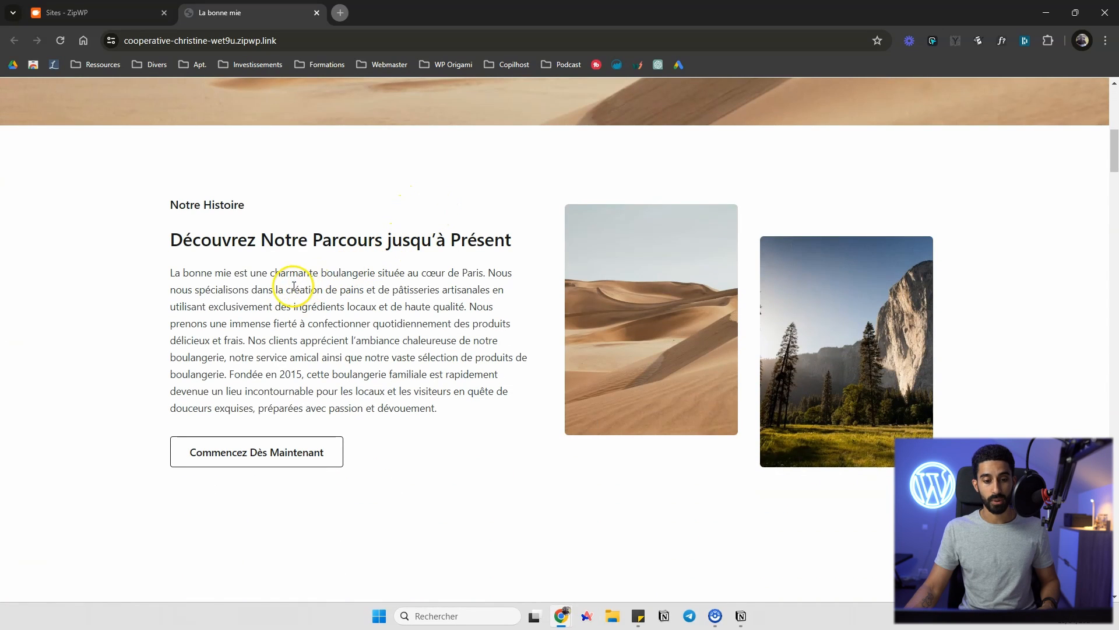
drag(183, 273, 394, 375)
click(330, 302)
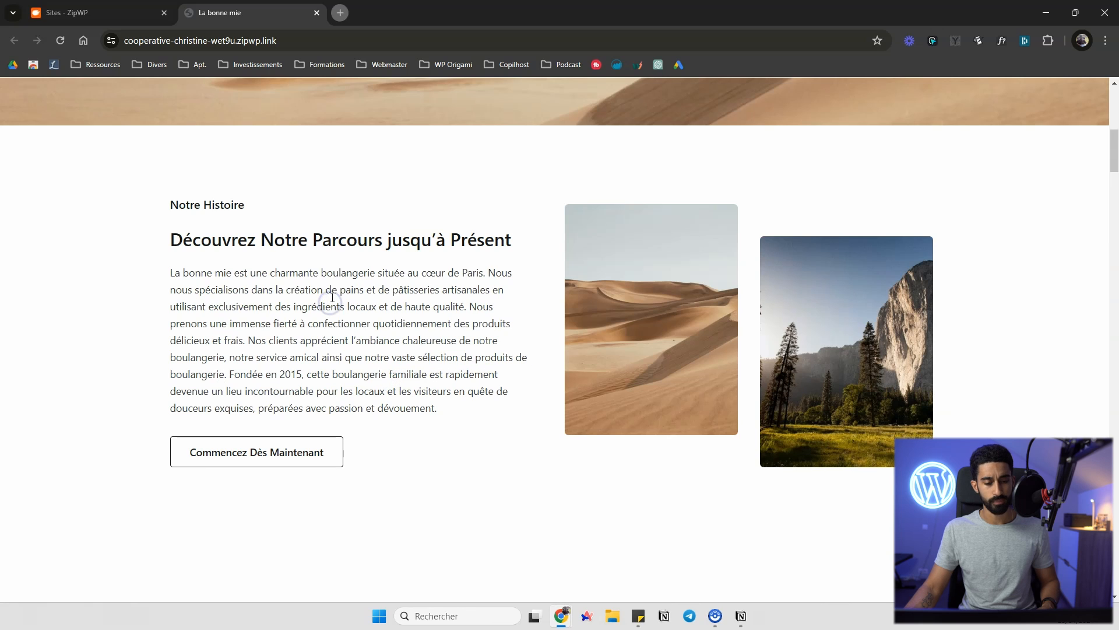
drag(473, 268, 324, 271)
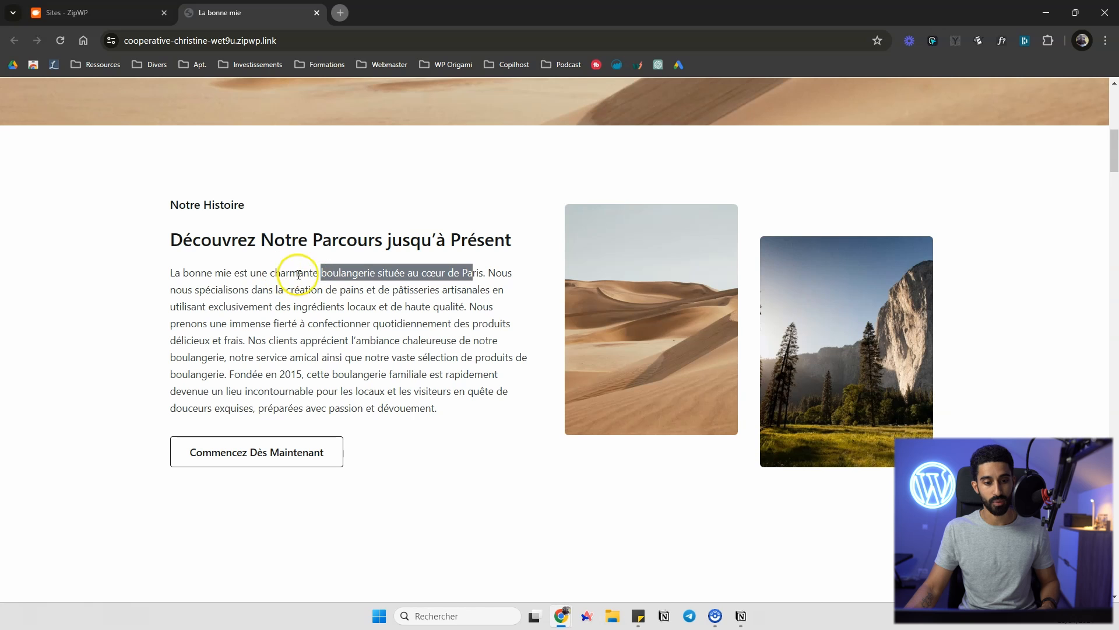
scroll(438, 276, up, 1)
scroll(439, 276, up, 10)
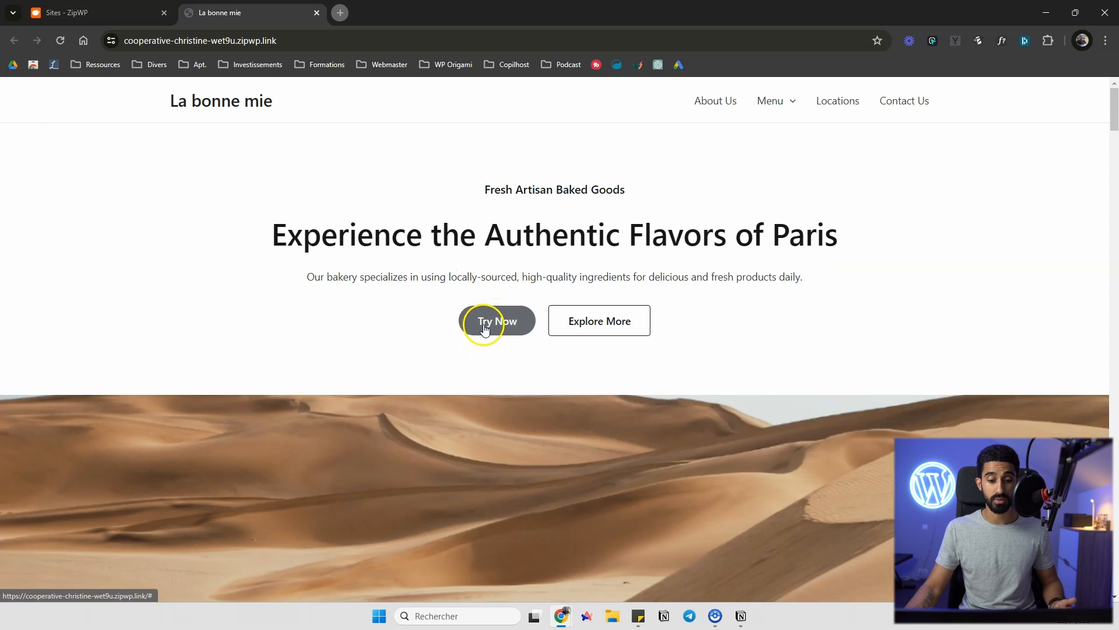
scroll(496, 298, down, 16)
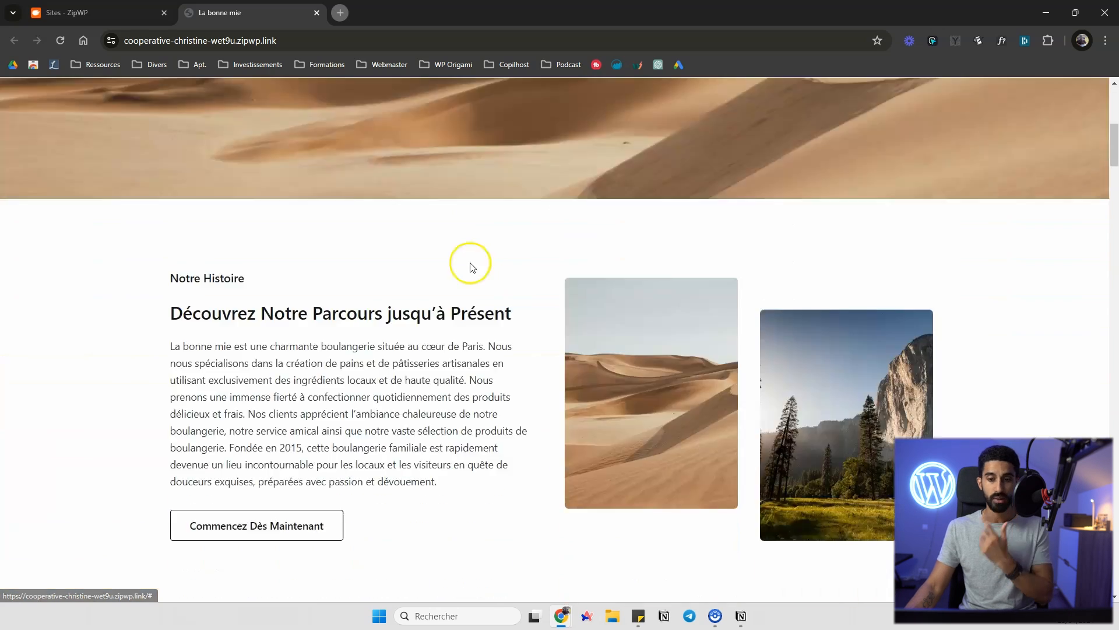
Open the Locations page from the site navigation and scroll through its sections
drag(1116, 179, 1109, 57)
mouse_move(762, 100)
click(845, 103)
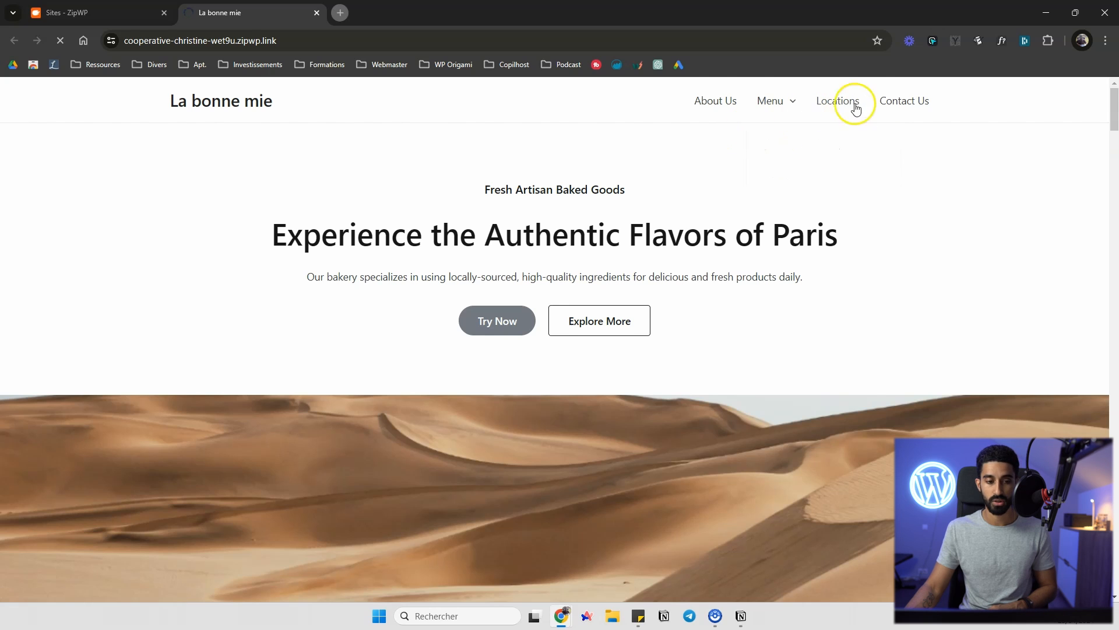
scroll(839, 131, down, 2)
scroll(839, 131, up, 1)
scroll(893, 185, down, 5)
scroll(883, 184, up, 5)
scroll(894, 170, down, 13)
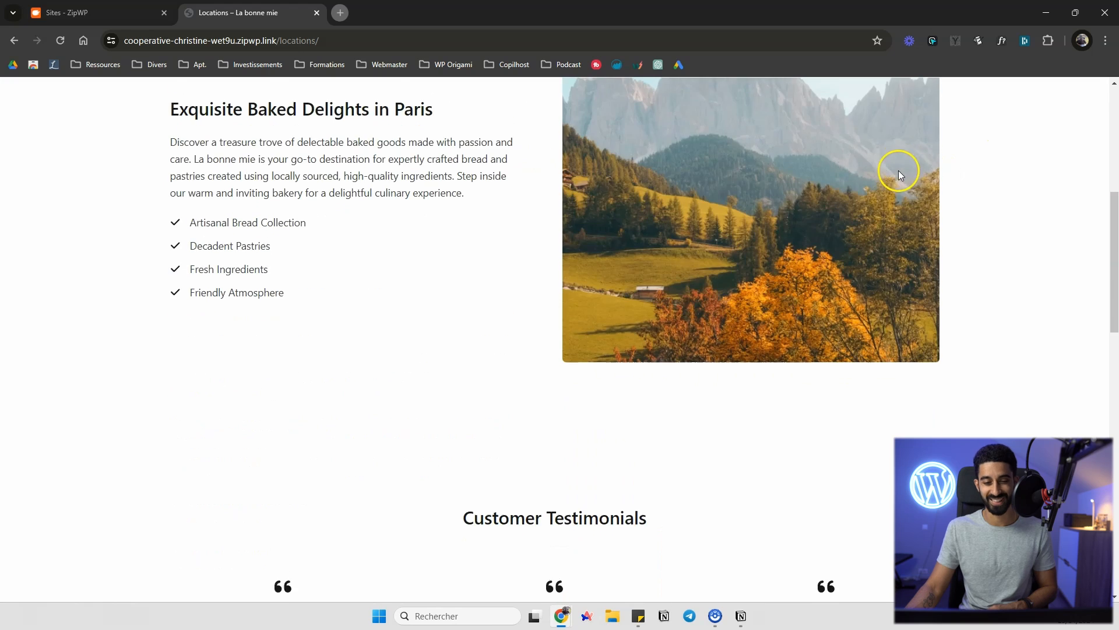
scroll(892, 158, up, 13)
Visit the Contact Us page, then the Bread and Pastries subpages under Menu
click(901, 100)
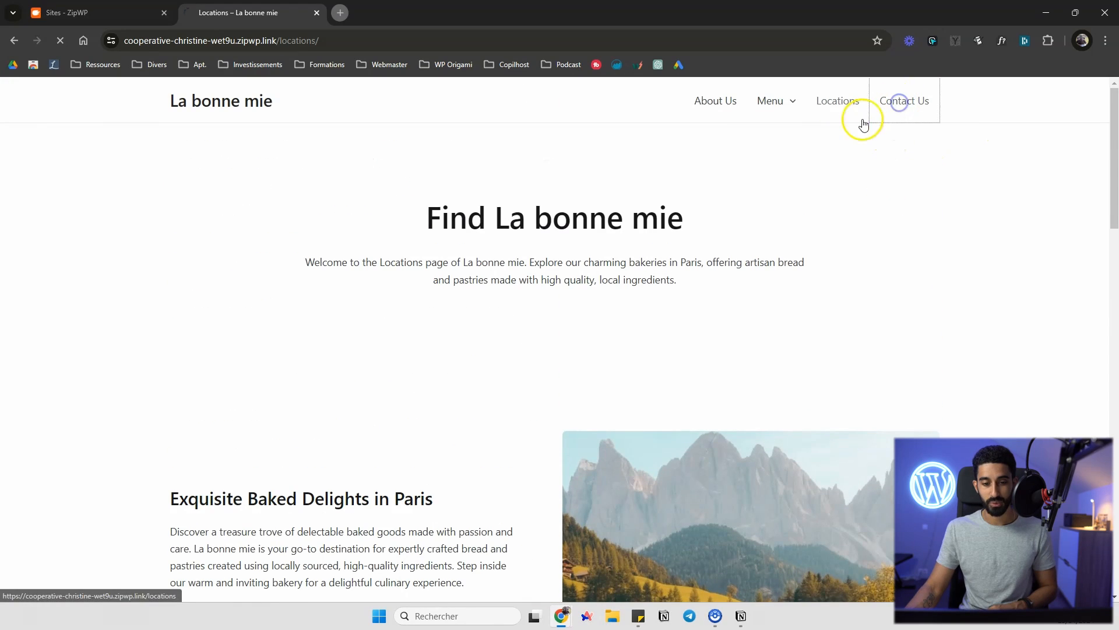
mouse_move(763, 123)
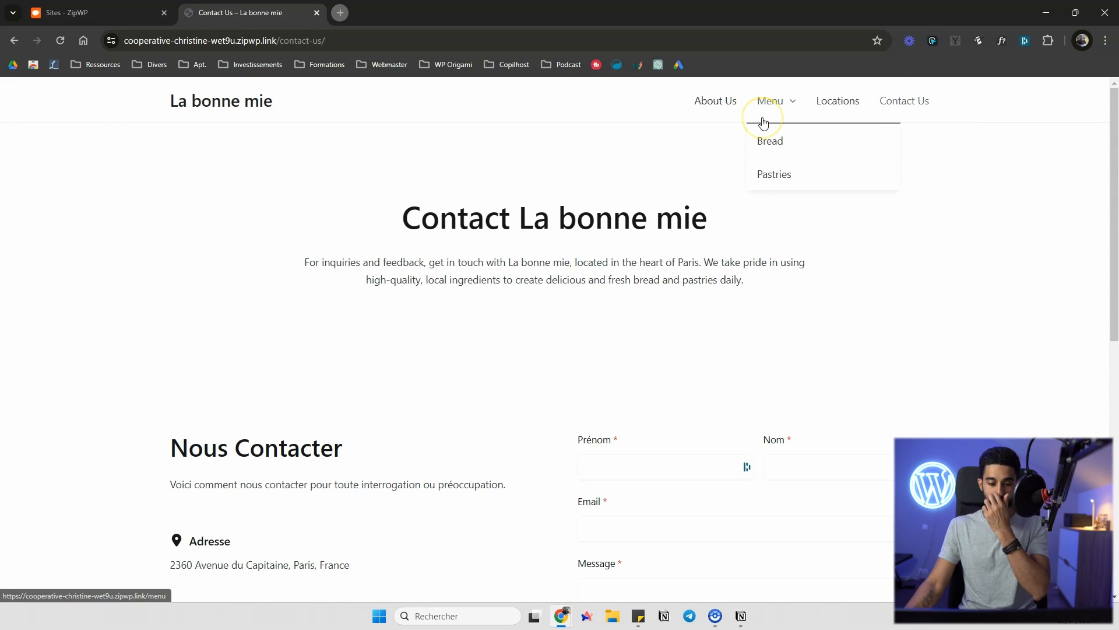
click(772, 142)
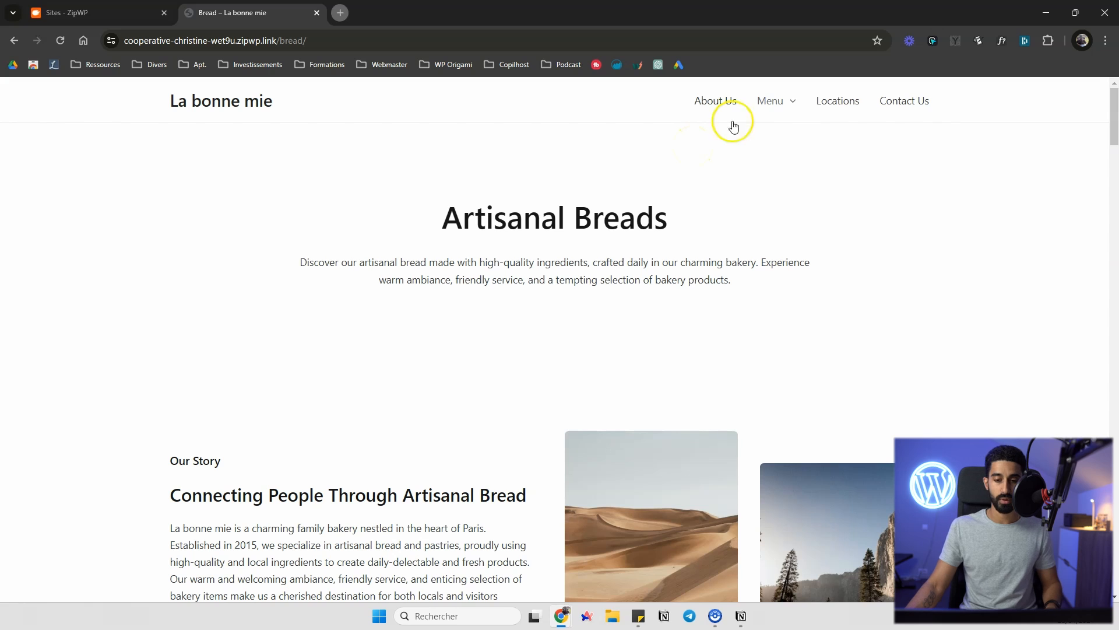
mouse_move(781, 125)
click(793, 164)
click(789, 177)
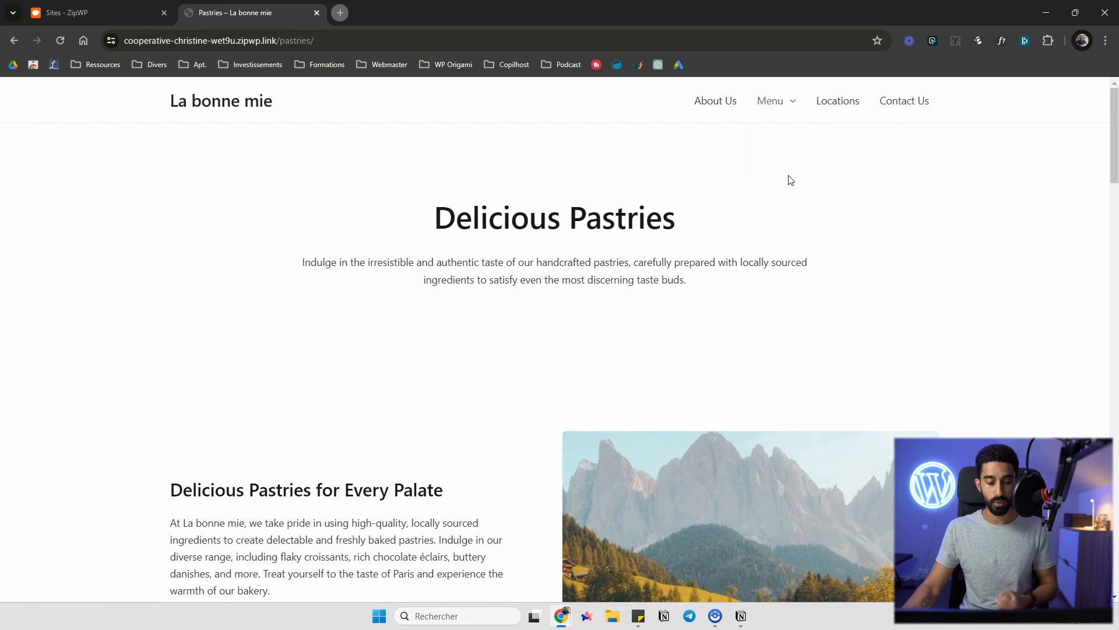
Scroll through the Pastries page down to its FAQ section and back up
drag(1114, 100, 1114, 433)
scroll(1005, 333, down, 1)
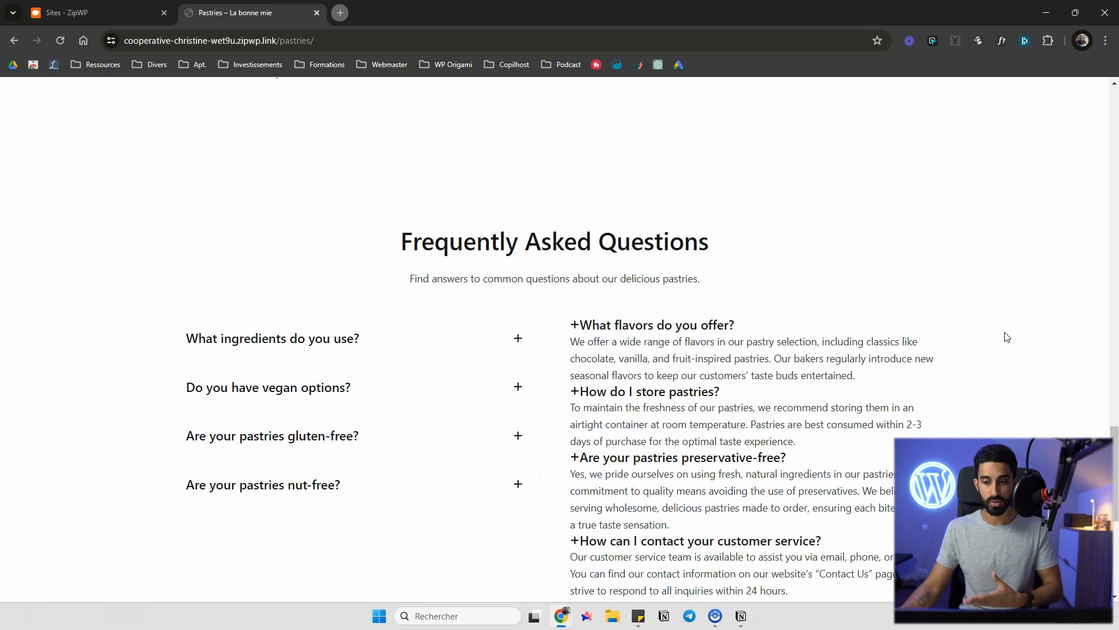
scroll(1000, 332, up, 20)
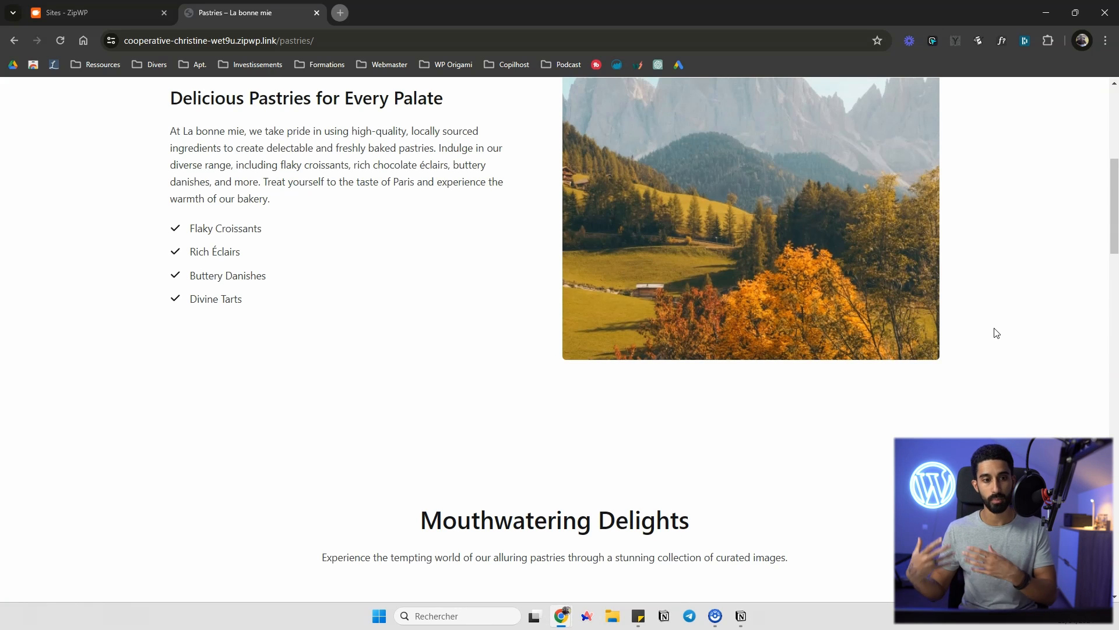
drag(1110, 201, 1099, 111)
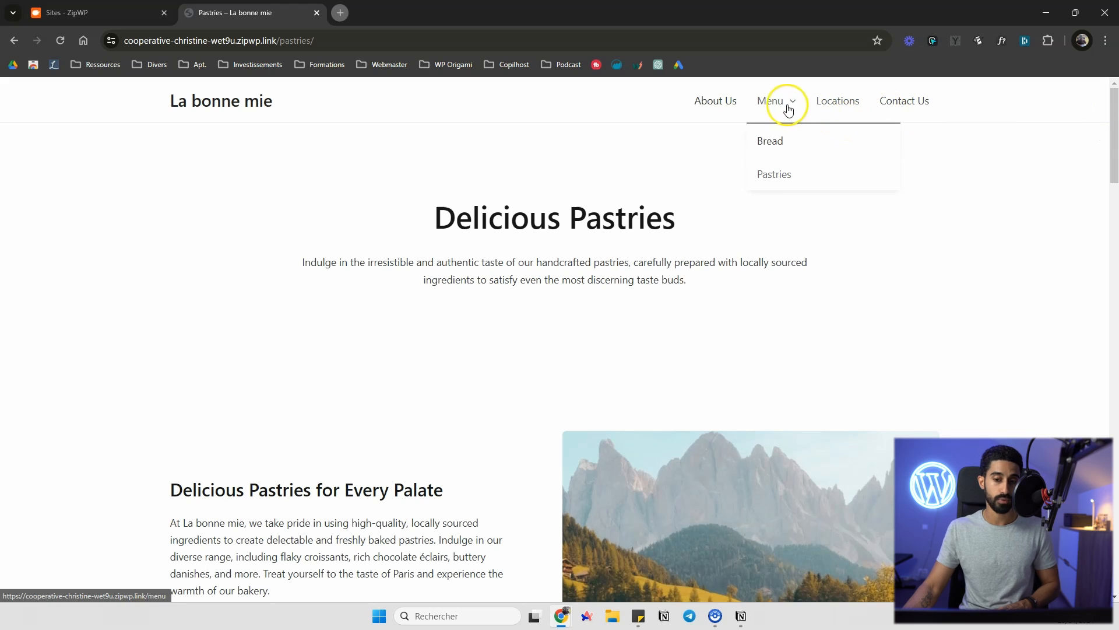
Open the Menu page and scroll through its delicacies and gallery sections
click(762, 109)
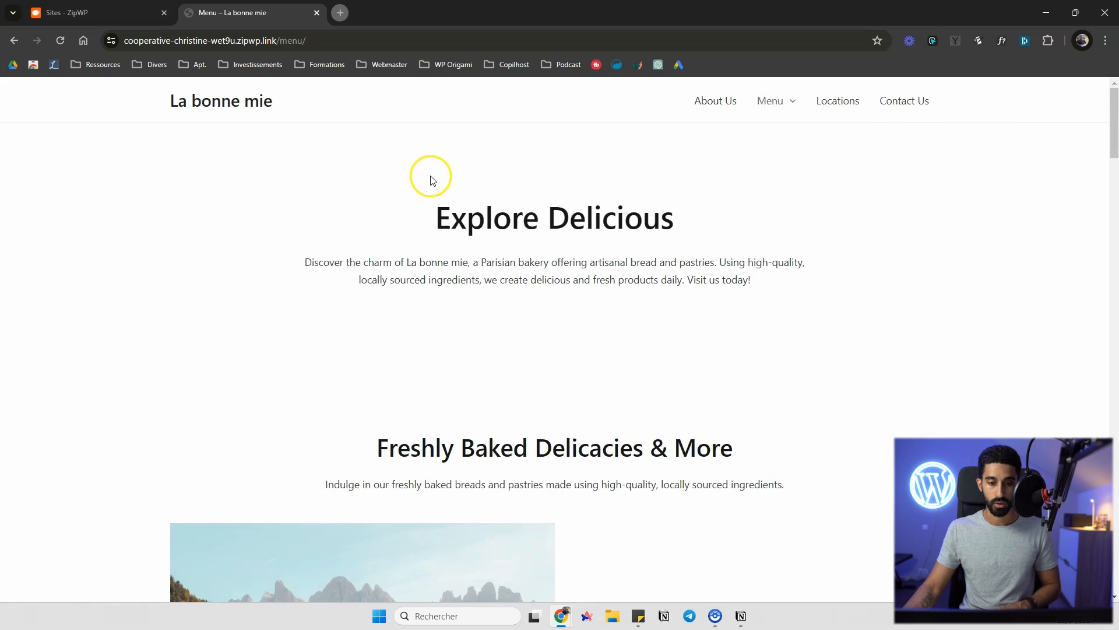
scroll(432, 177, down, 10)
scroll(494, 187, down, 4)
scroll(491, 187, up, 12)
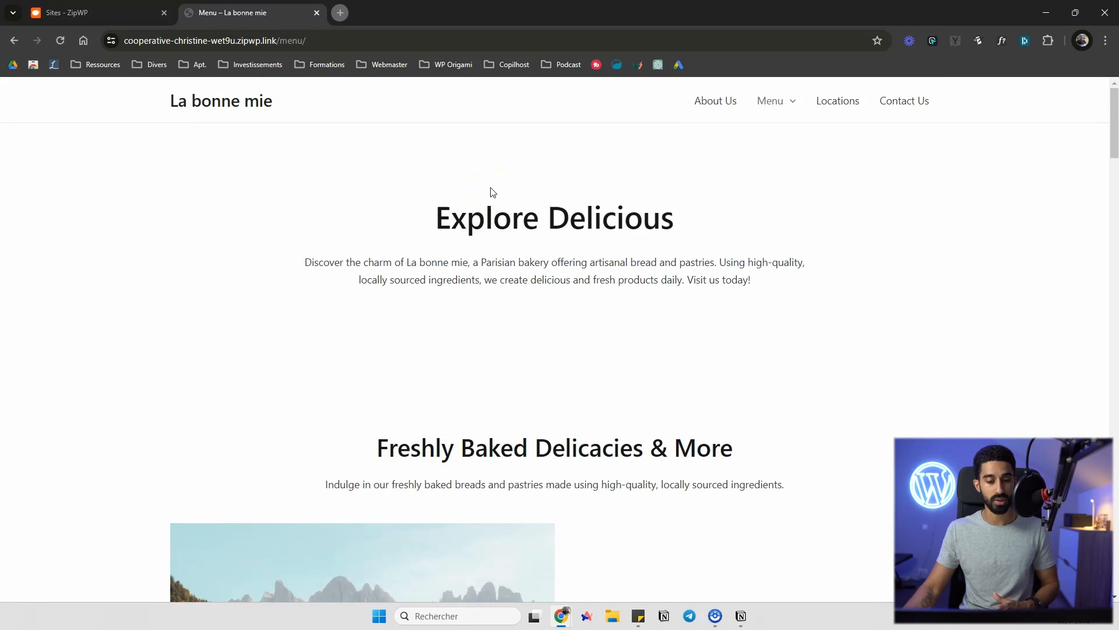
scroll(493, 192, down, 3)
scroll(493, 192, down, 18)
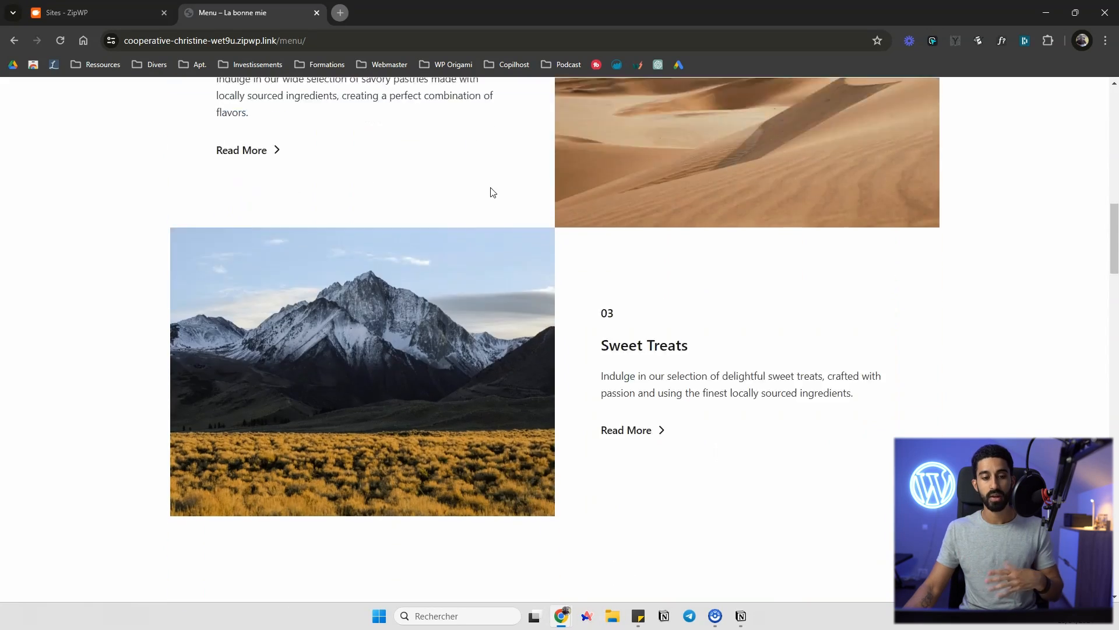
scroll(494, 192, down, 6)
scroll(493, 191, up, 9)
scroll(493, 192, up, 20)
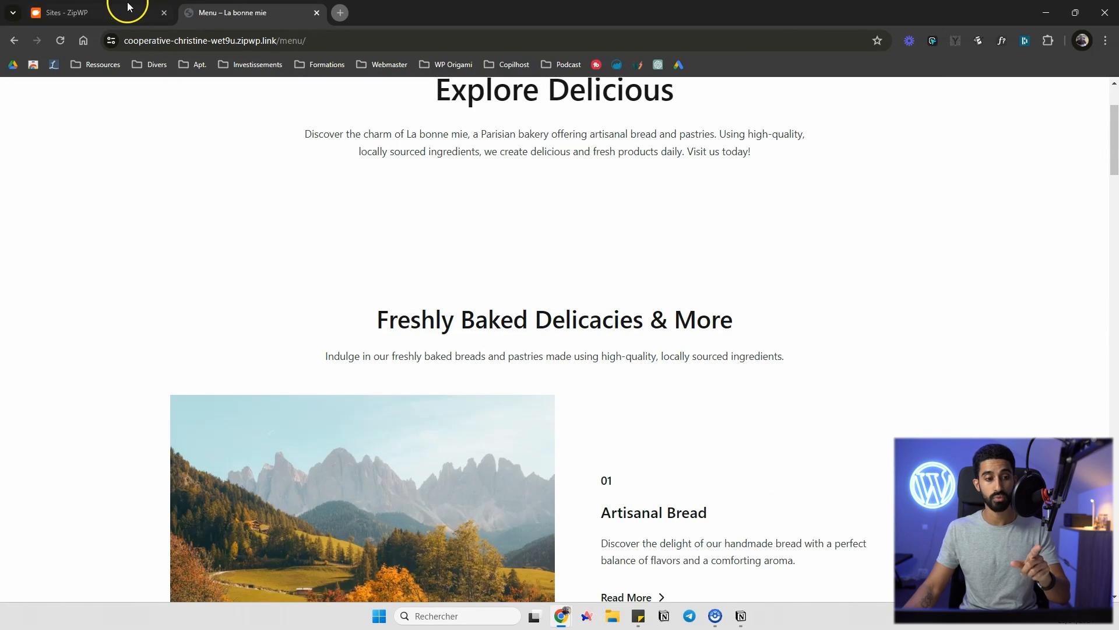
scroll(400, 195, down, 3)
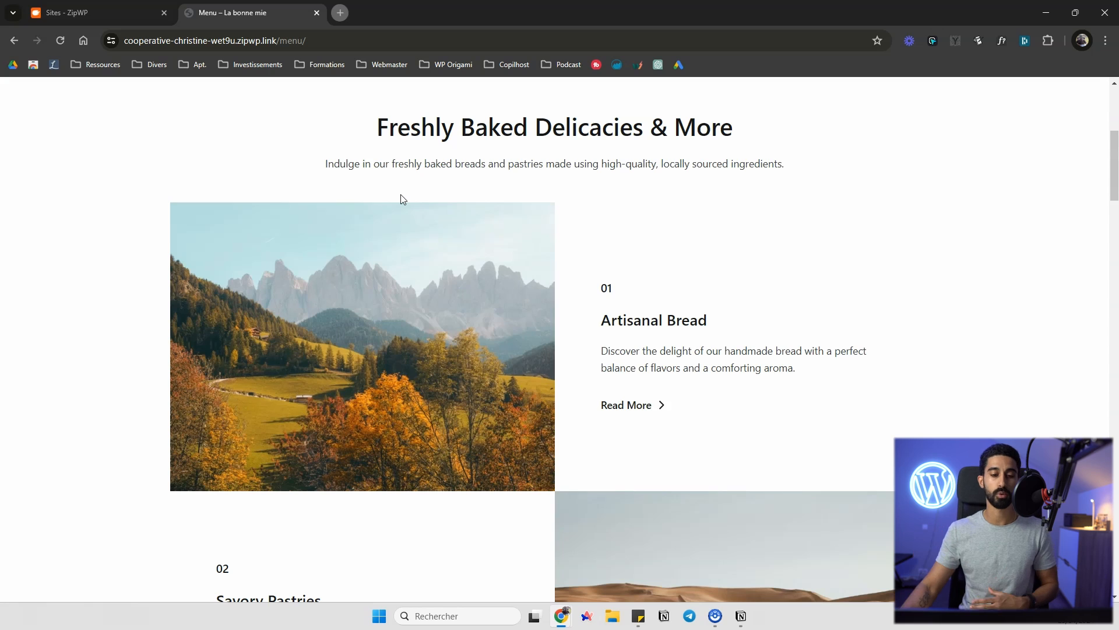
scroll(355, 198, up, 5)
scroll(302, 195, down, 4)
scroll(301, 200, down, 15)
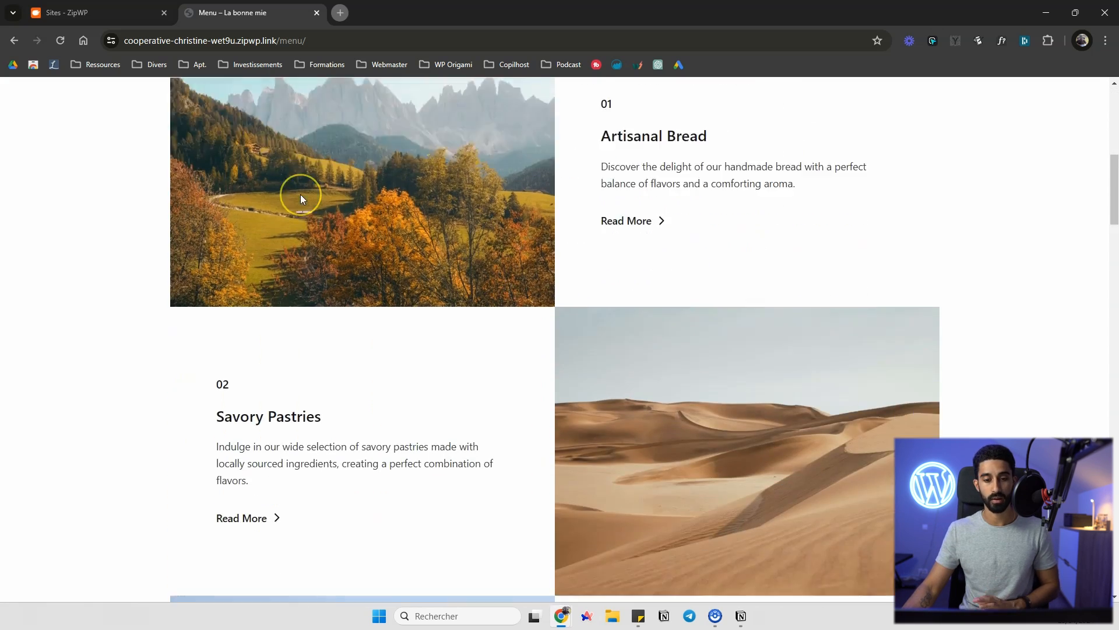
scroll(412, 222, down, 10)
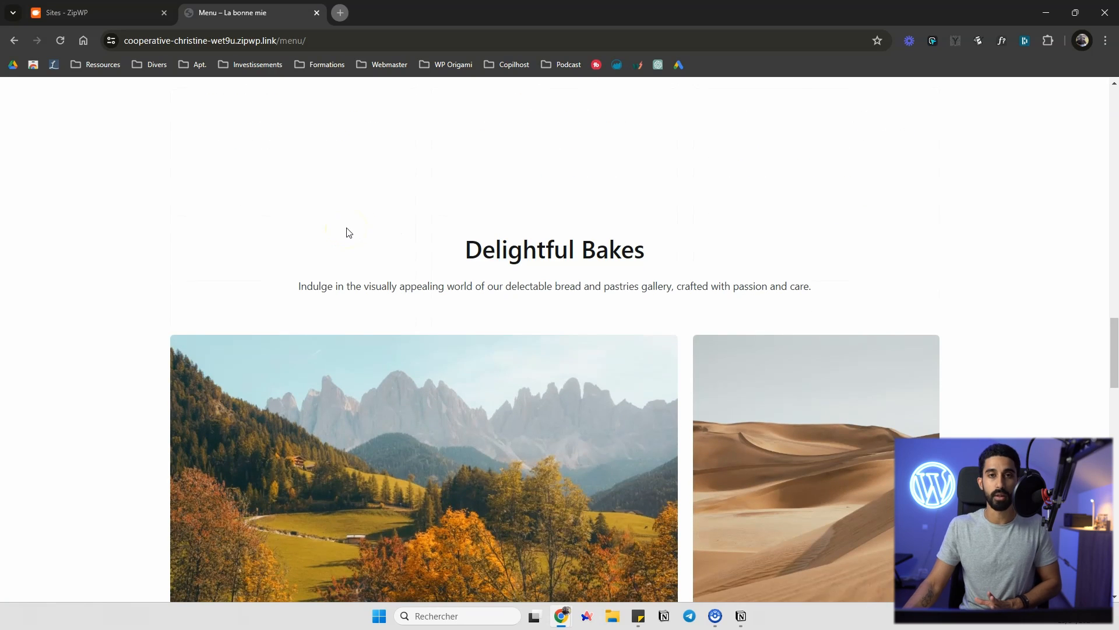
drag(1110, 349, 1087, 89)
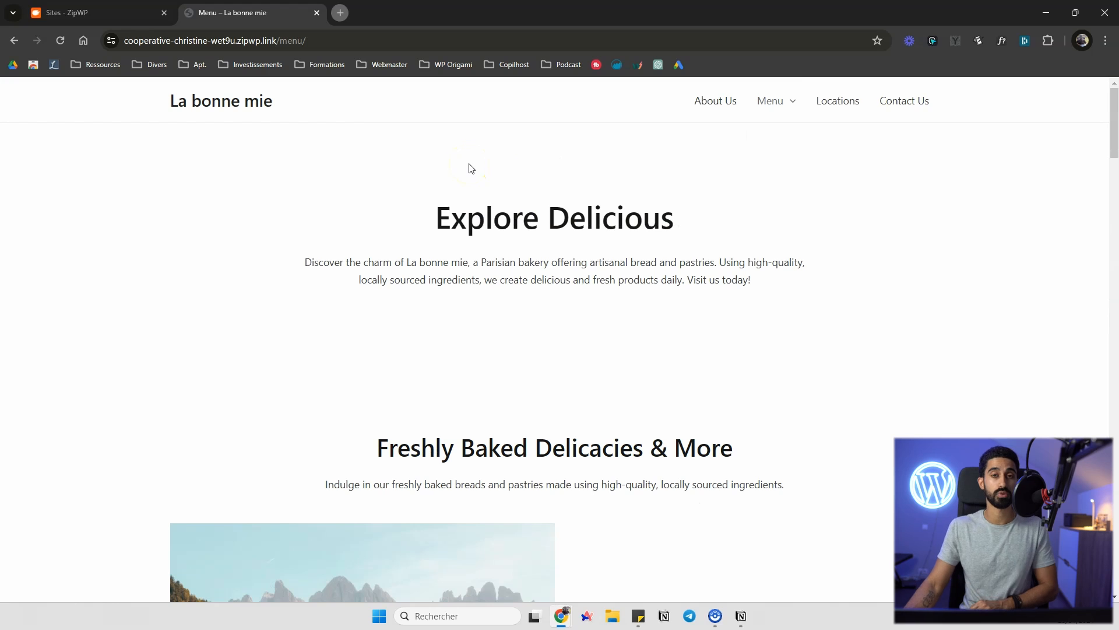